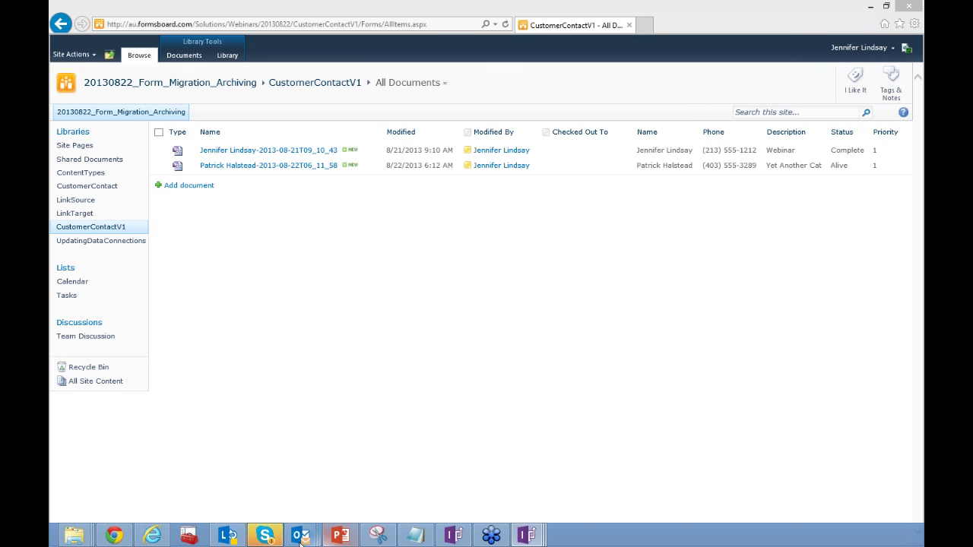
Open the CustomerContactMigrateV2 link from the Migration Demos slide, then show CustomerContactV1's Library ribbon
left_click(340, 535)
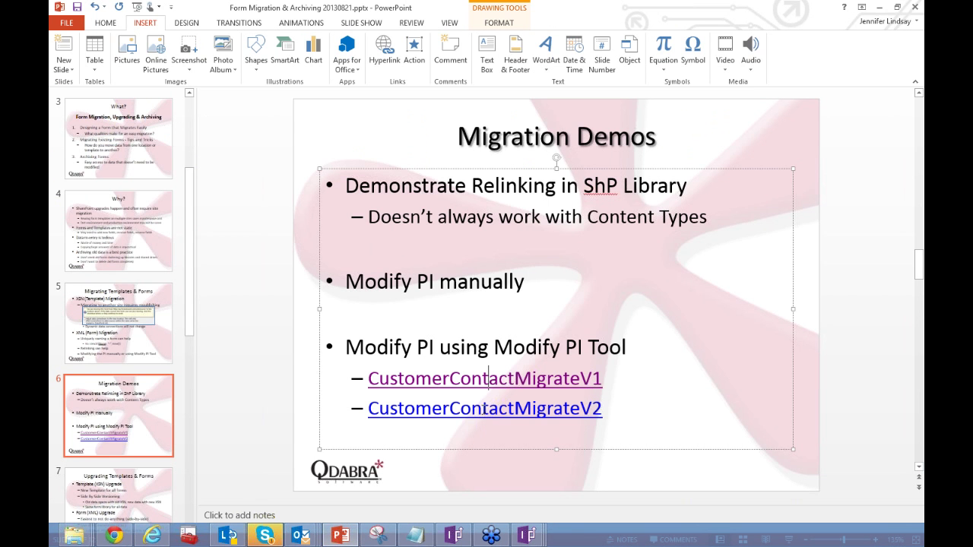
right_click(485, 411)
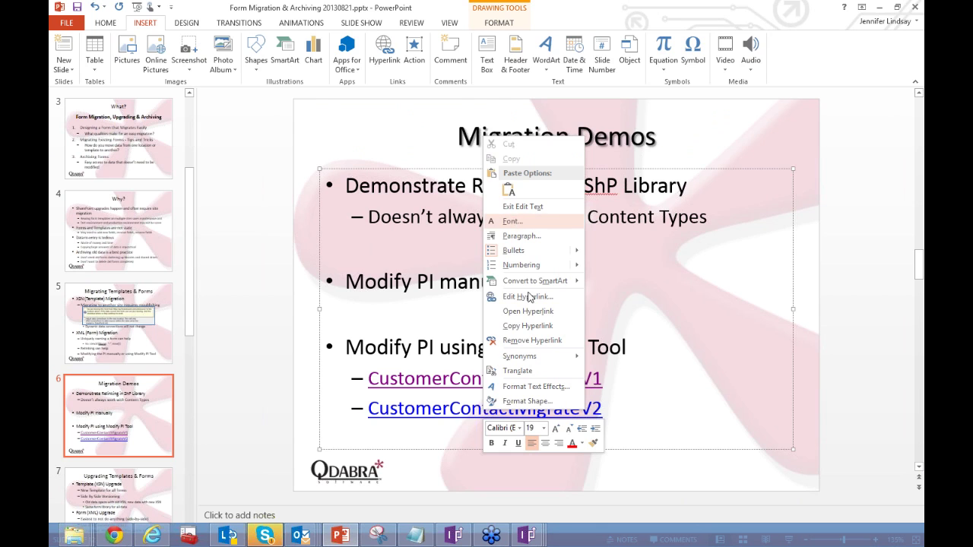
left_click(528, 312)
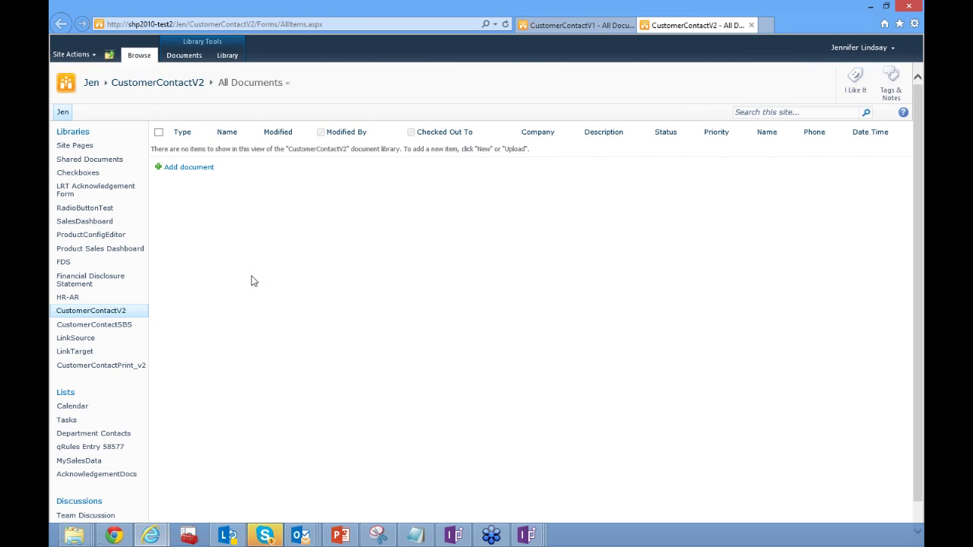
left_click(573, 25)
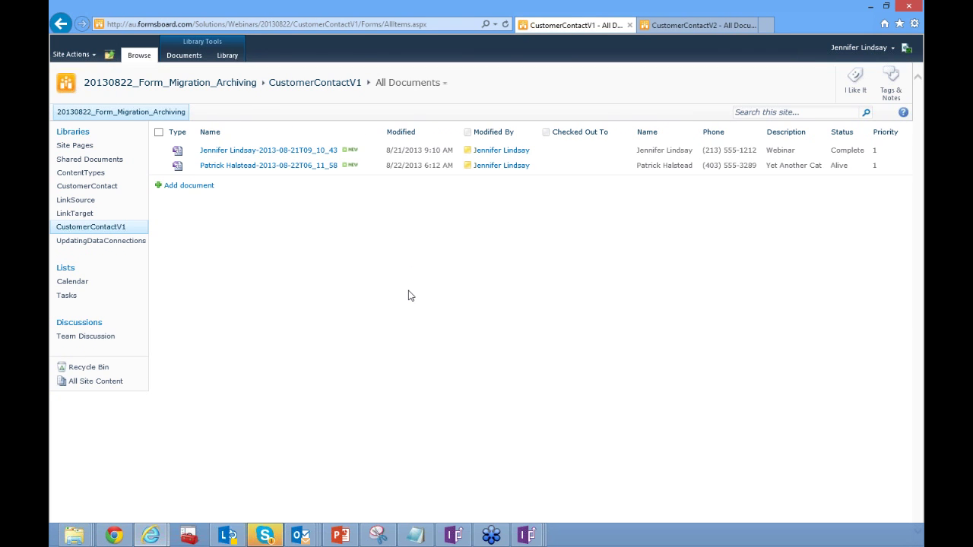
left_click(228, 56)
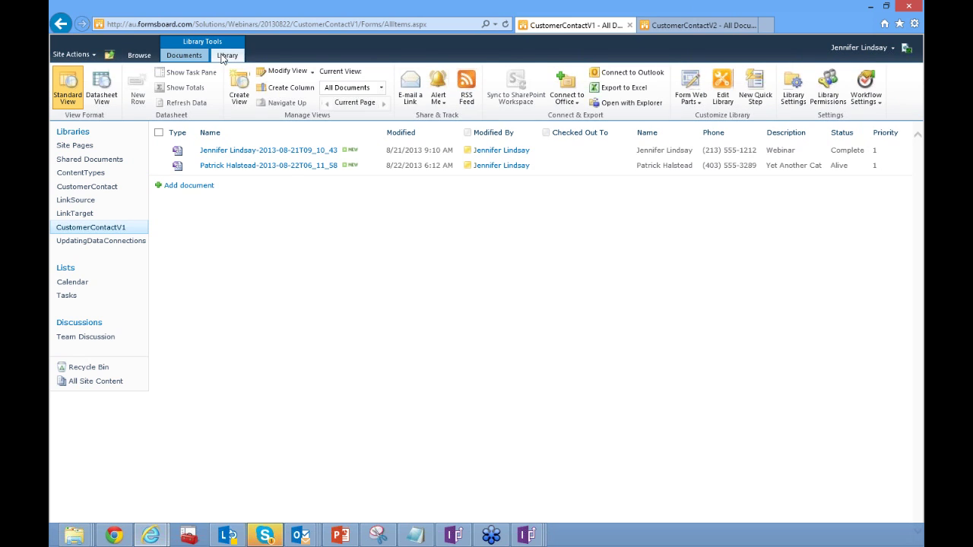
Open CustomerContactV1 with Explorer and copy both form XML files into Modify_InfoPath_PI
left_click(624, 104)
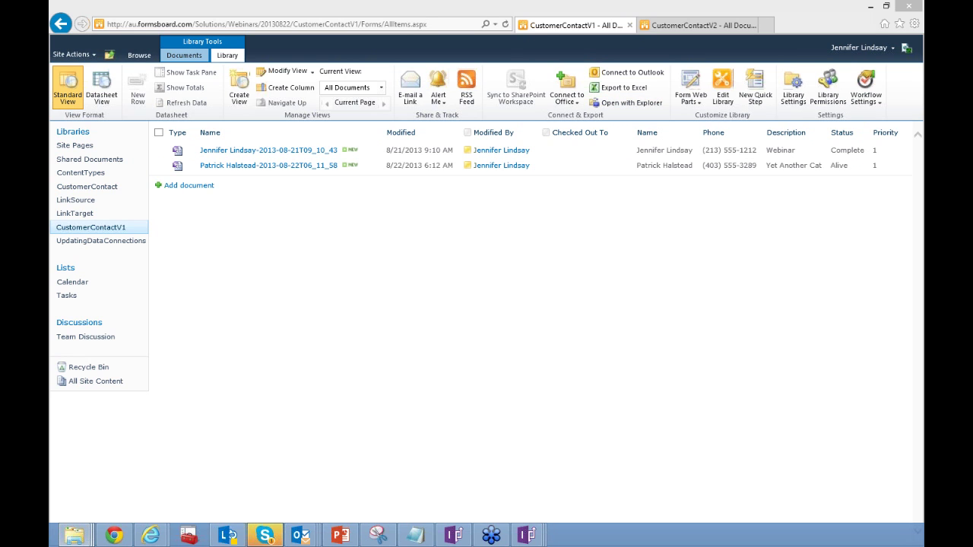
left_click_drag(797, 122, 441, 166)
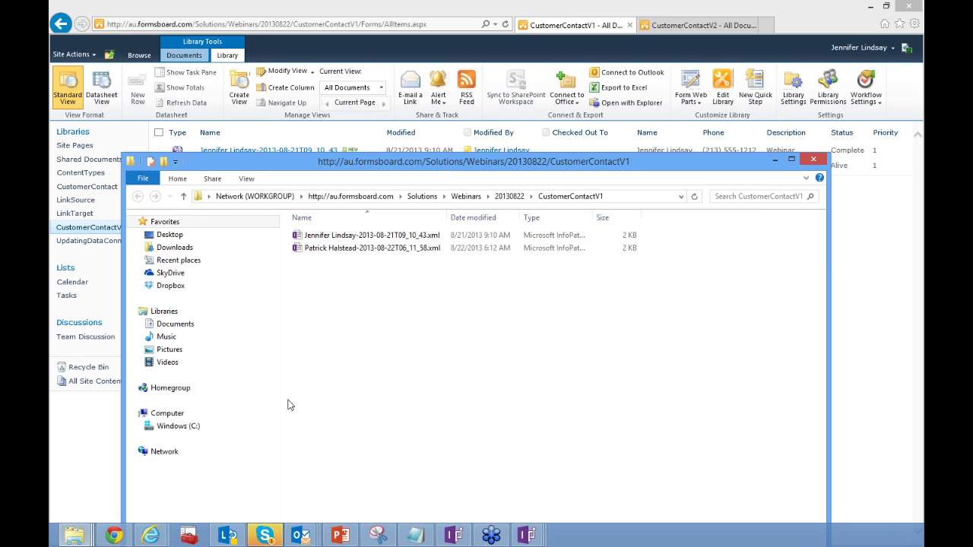
left_click(75, 536)
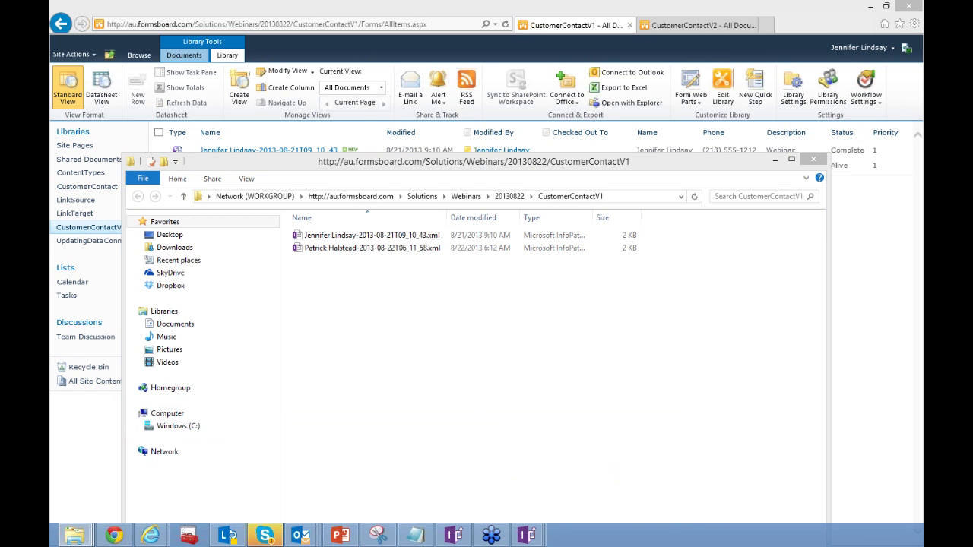
left_click_drag(328, 272, 760, 471)
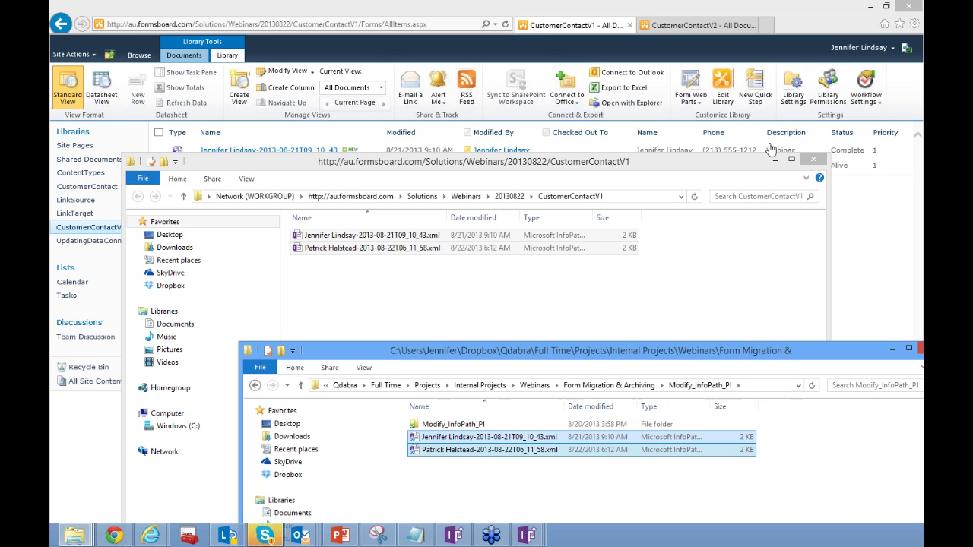
left_click(813, 159)
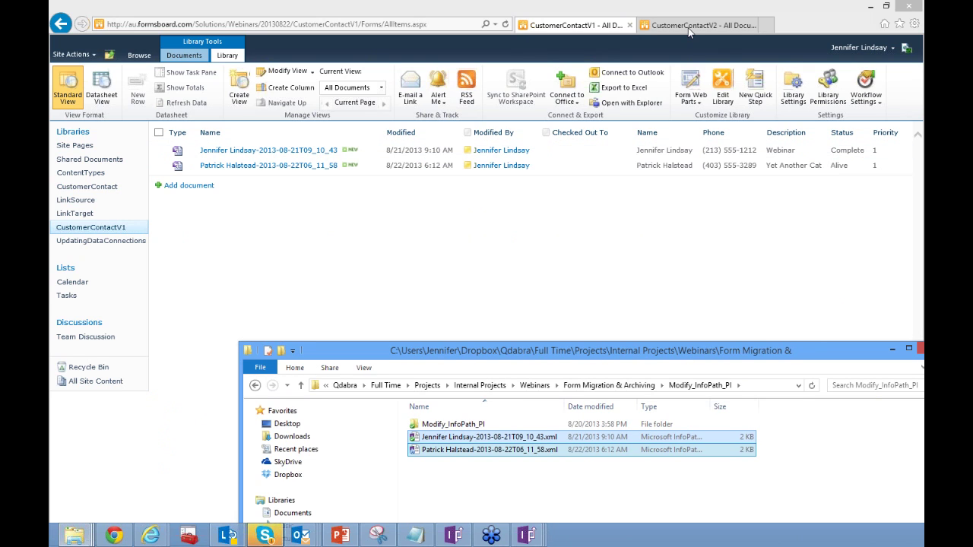
Open the empty CustomerContactV2 library as a folder window via Open with Explorer
left_click(688, 26)
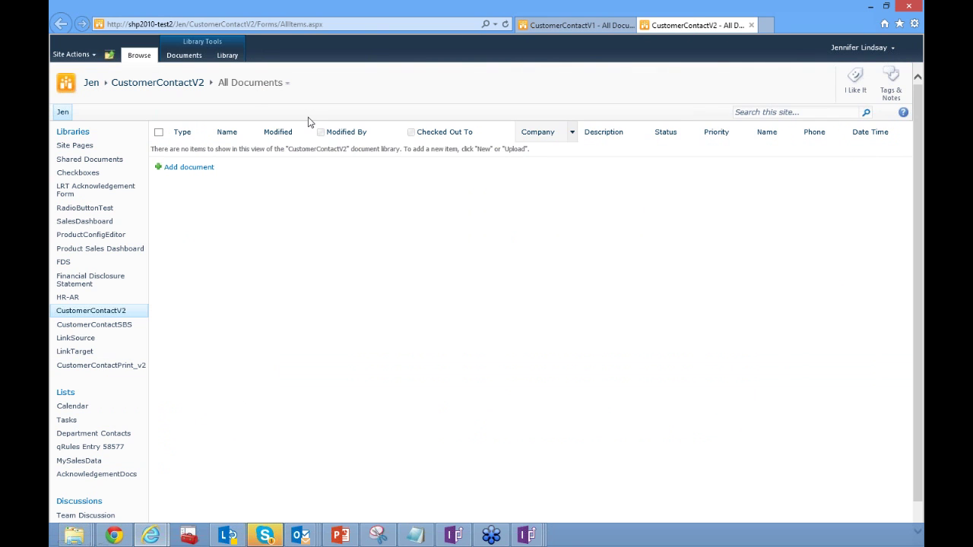
left_click(228, 55)
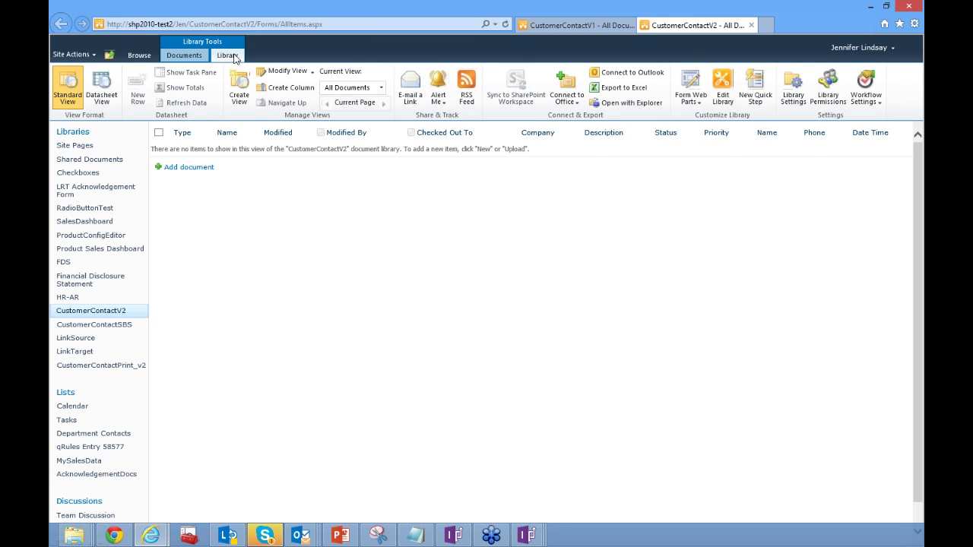
left_click(148, 27)
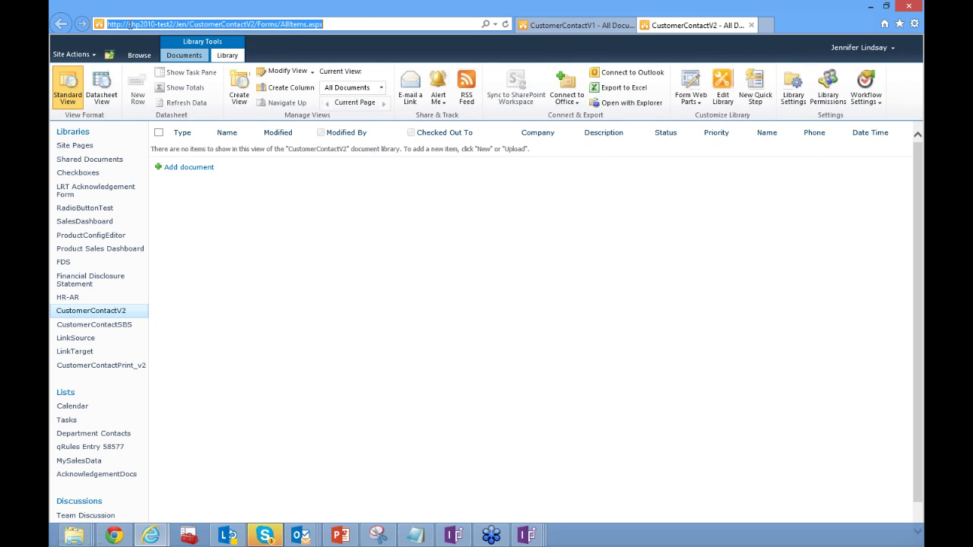
left_click(566, 27)
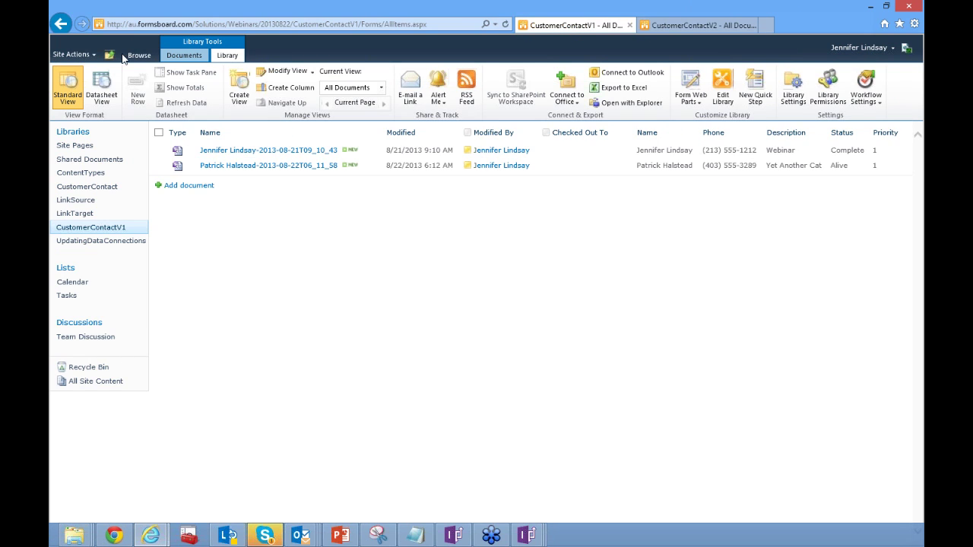
left_click(691, 26)
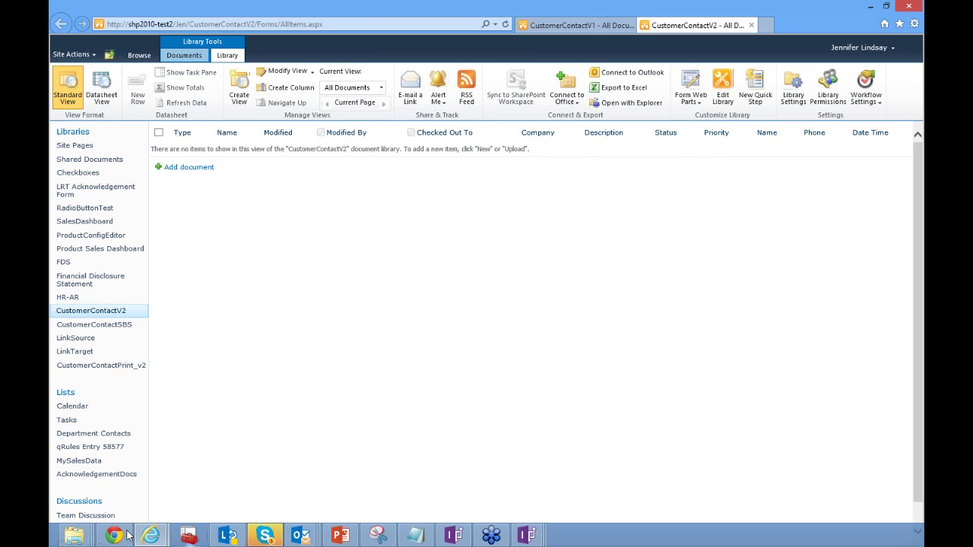
mouse_move(70, 538)
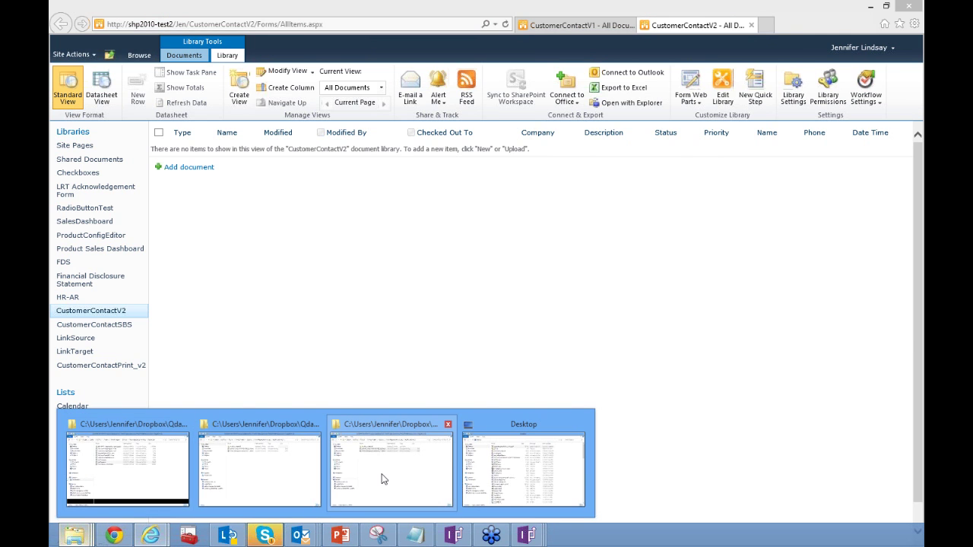
left_click(382, 473)
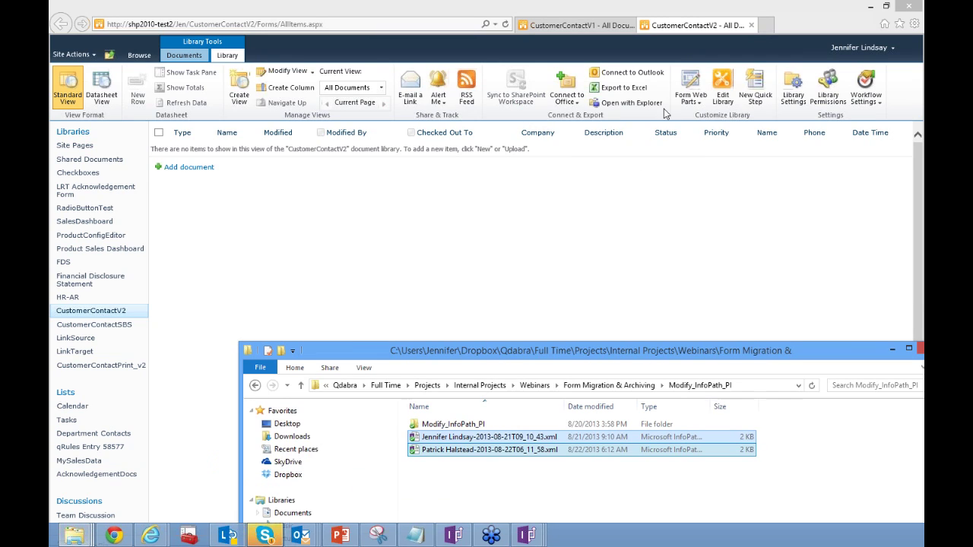
left_click(622, 104)
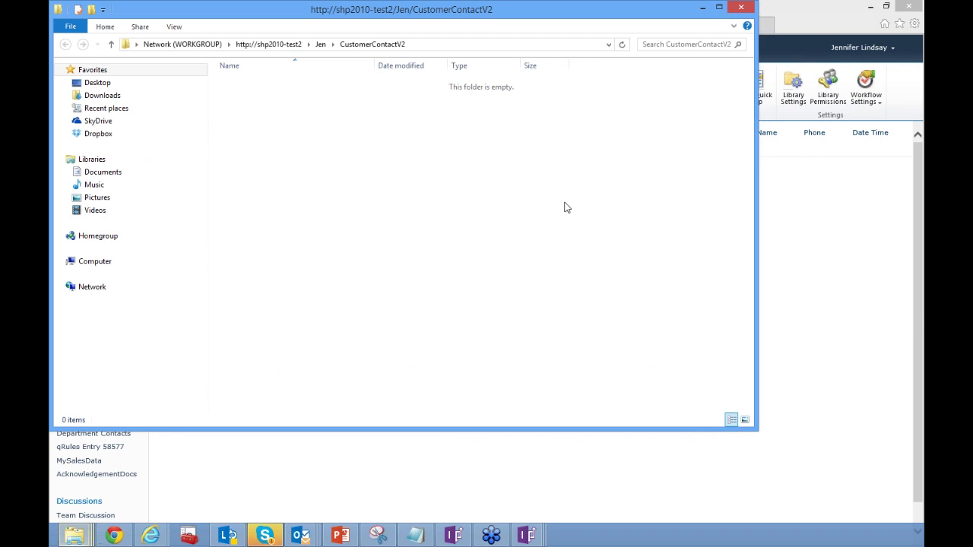
Copy both form XML files into the CustomerContactV2 folder, close both folder windows, and reload the library
left_click(79, 537)
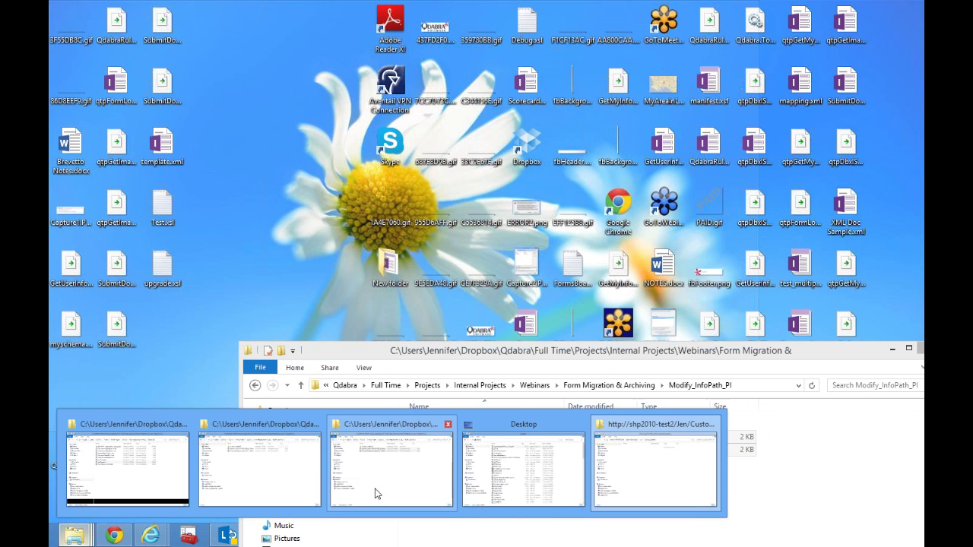
left_click(373, 491)
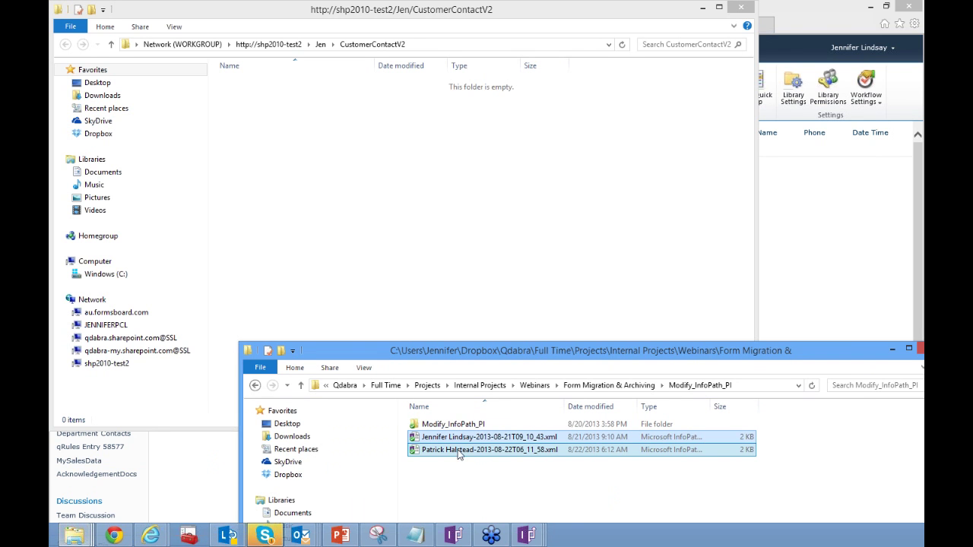
left_click_drag(449, 444, 364, 216)
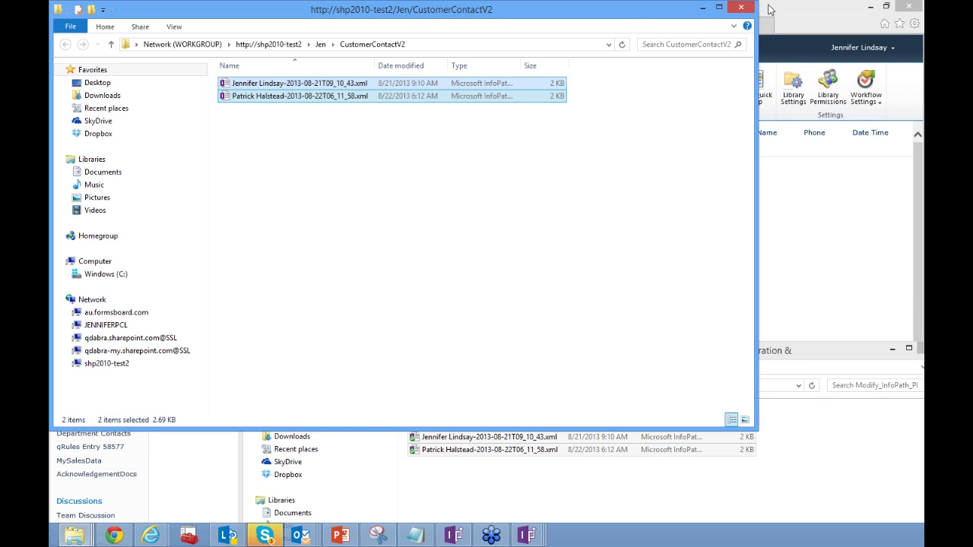
left_click(739, 9)
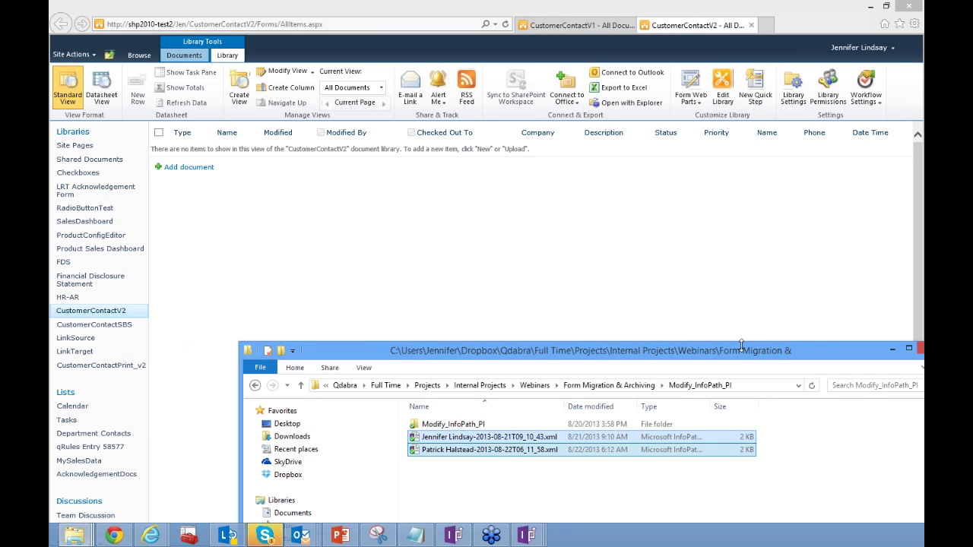
left_click(918, 348)
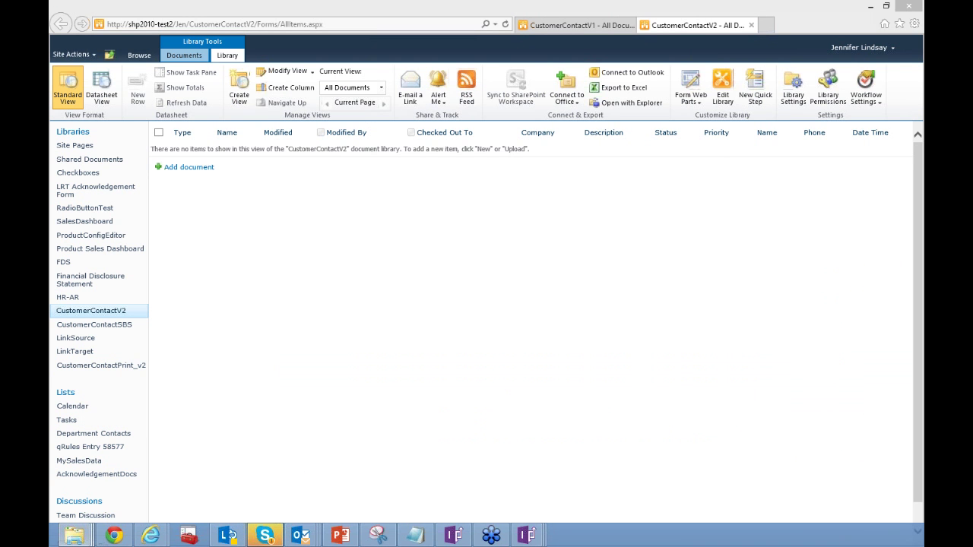
left_click(514, 187)
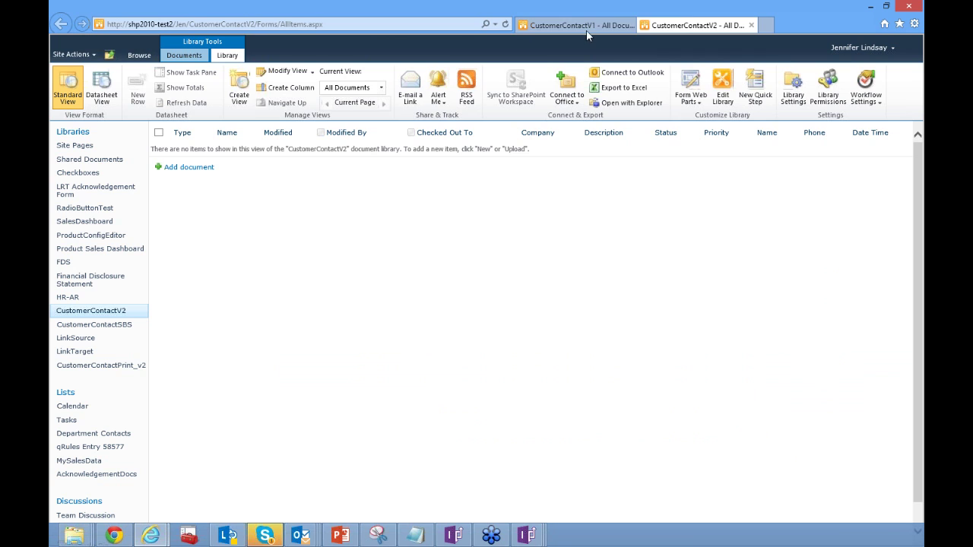
left_click(505, 25)
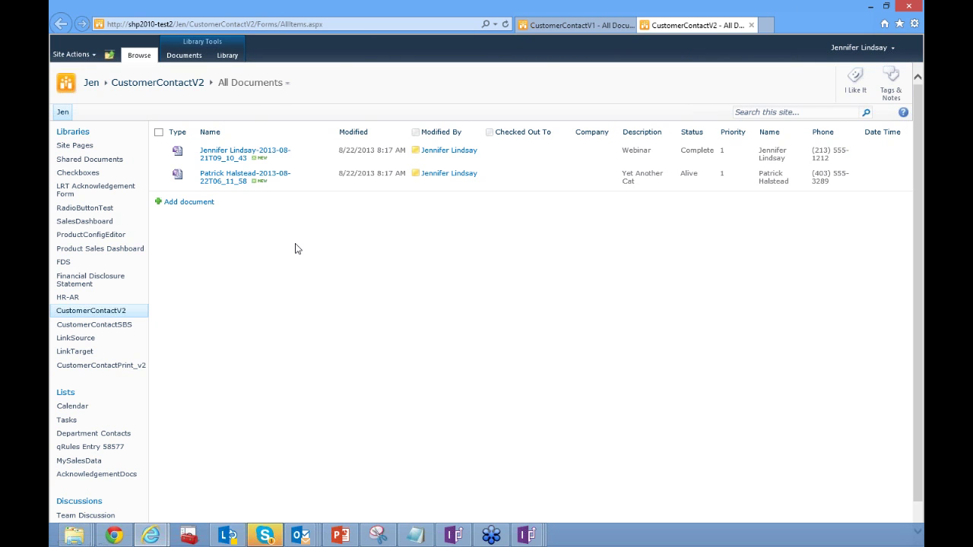
Switch the CustomerContactV2 library to its Relink Documents view from the Current View list
left_click(566, 26)
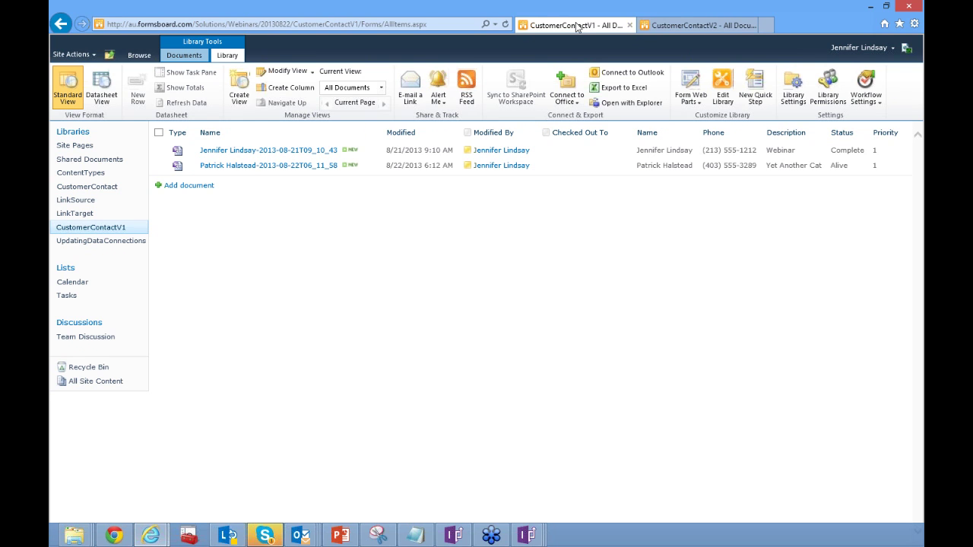
left_click(701, 27)
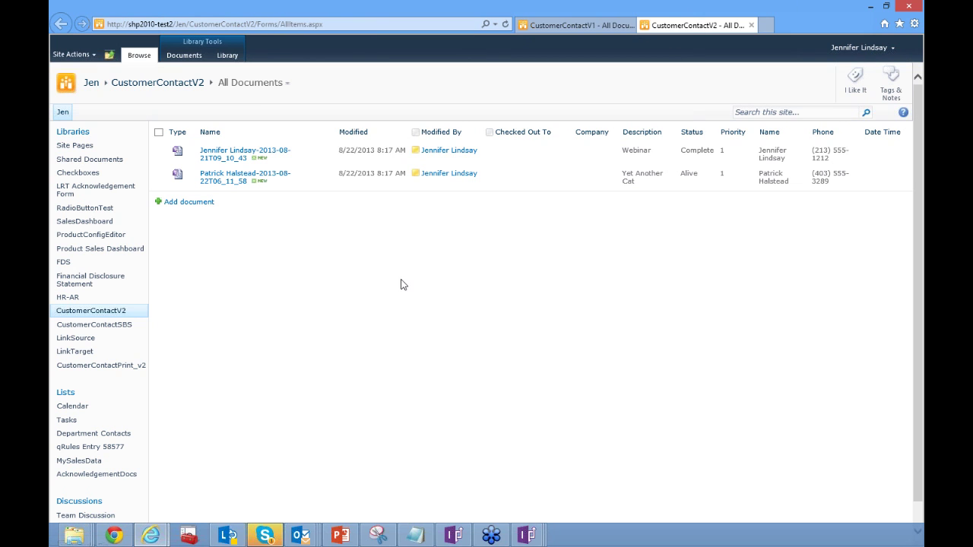
left_click(226, 57)
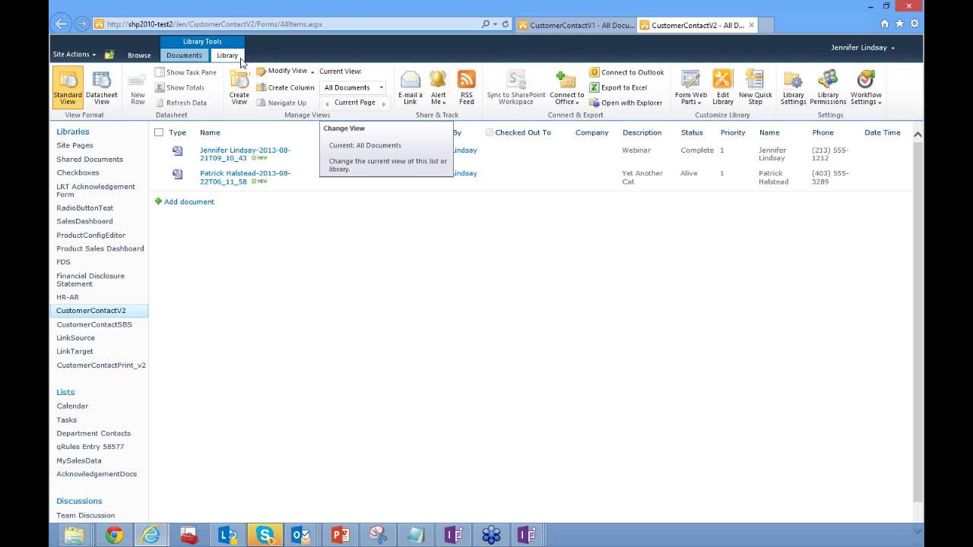
left_click(380, 89)
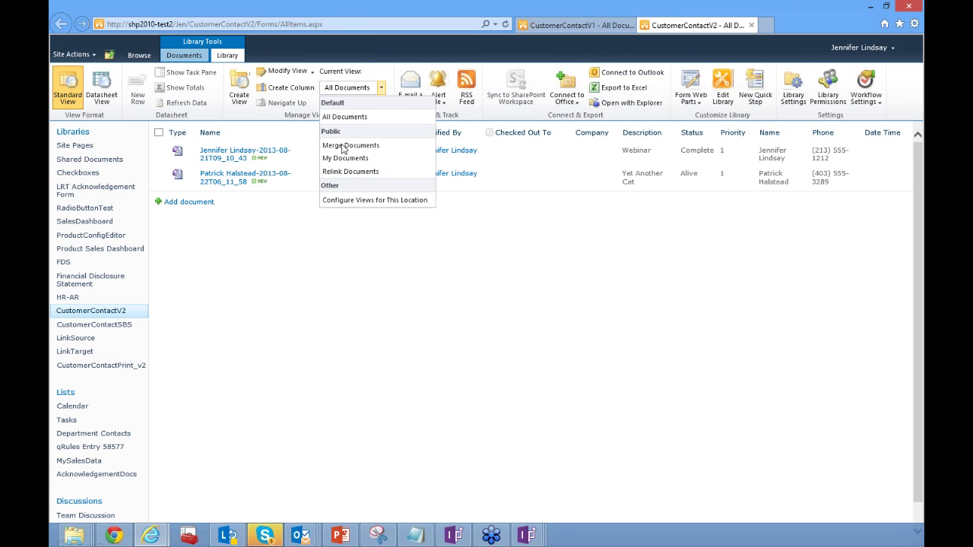
left_click(342, 172)
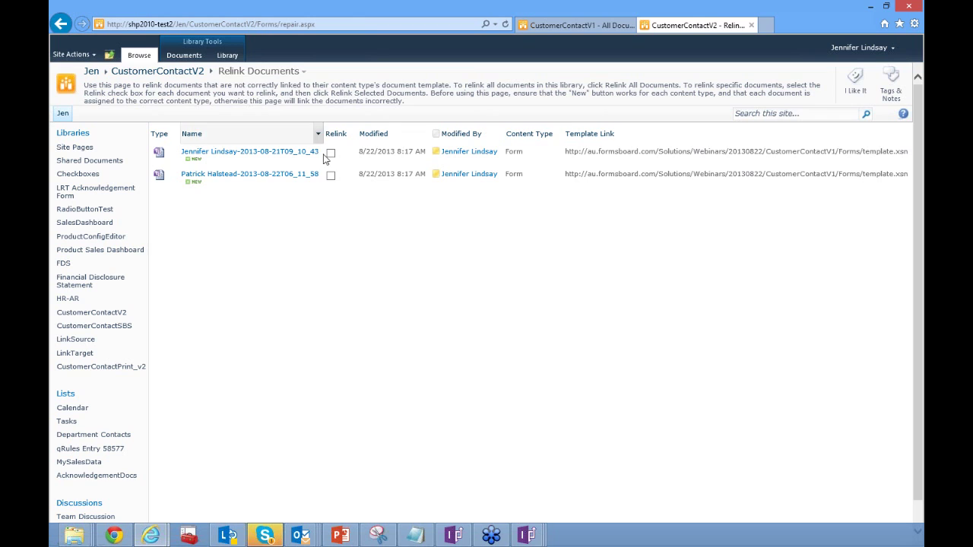
Relink both forms with Relink All and open the first form, now at version 2
left_click(330, 152)
left_click(330, 175)
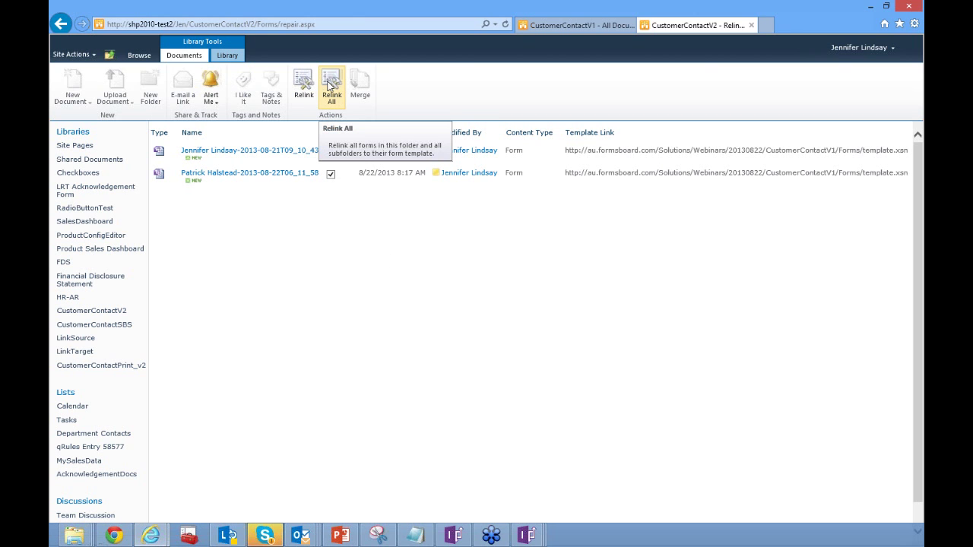
left_click(328, 85)
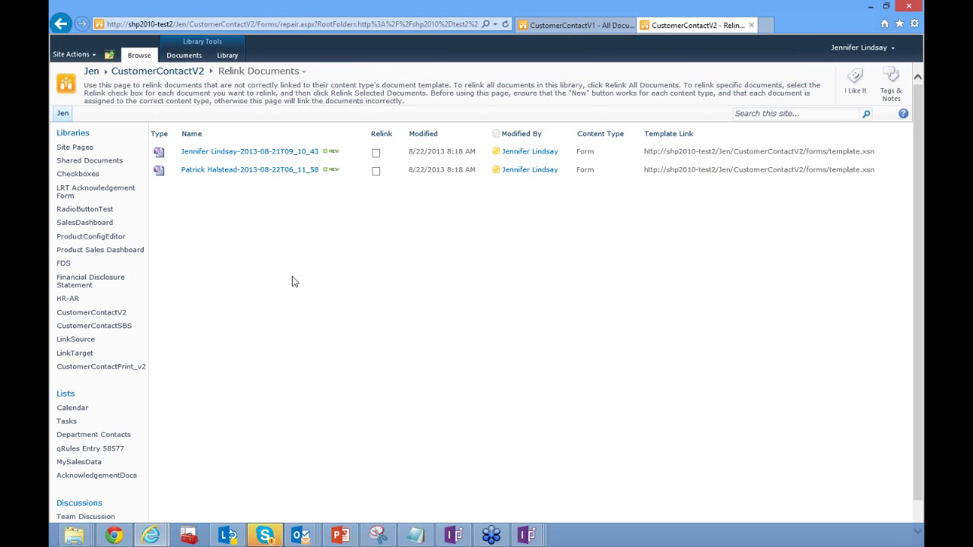
left_click_drag(247, 161, 236, 166)
left_click(256, 208)
left_click(251, 152)
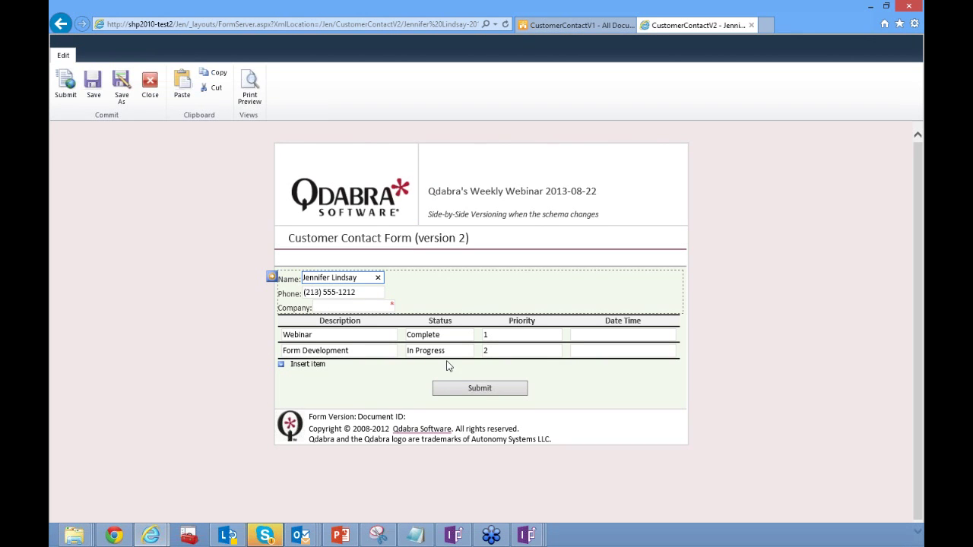
Close the form and put CustomerContactV2 back on the All Documents view
left_click(151, 84)
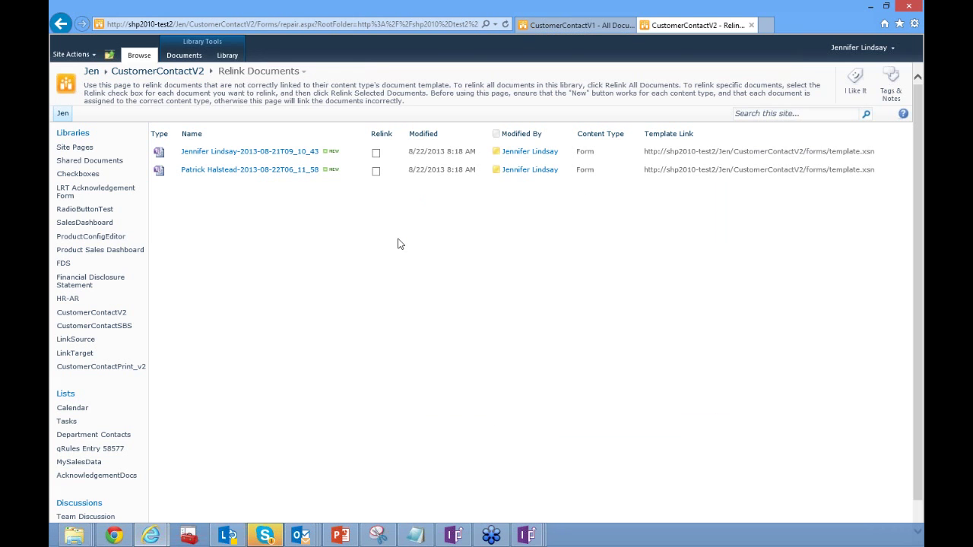
left_click(227, 58)
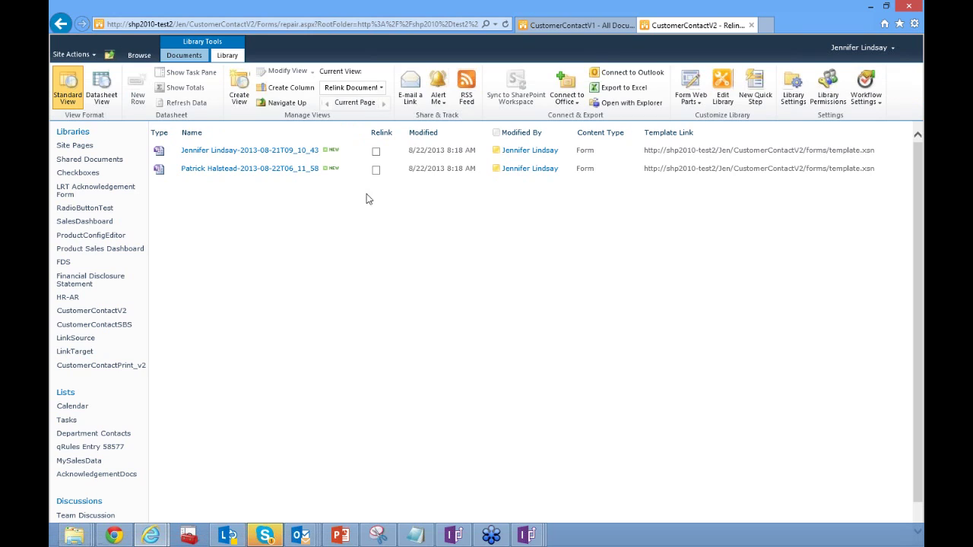
left_click(375, 152)
left_click(368, 89)
left_click(350, 118)
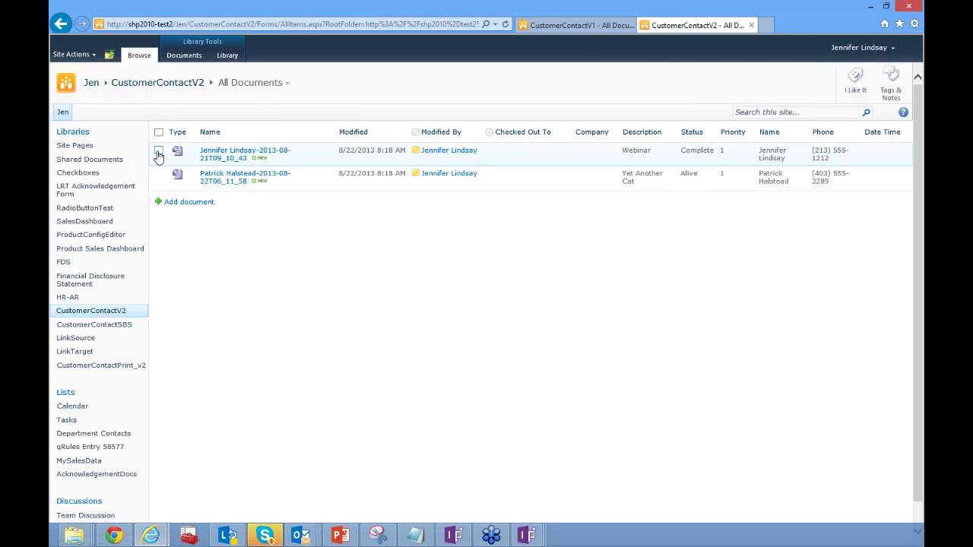
Select both CustomerContactV2 forms and delete them, confirming the Recycle Bin prompt
left_click(158, 153)
left_click(159, 174)
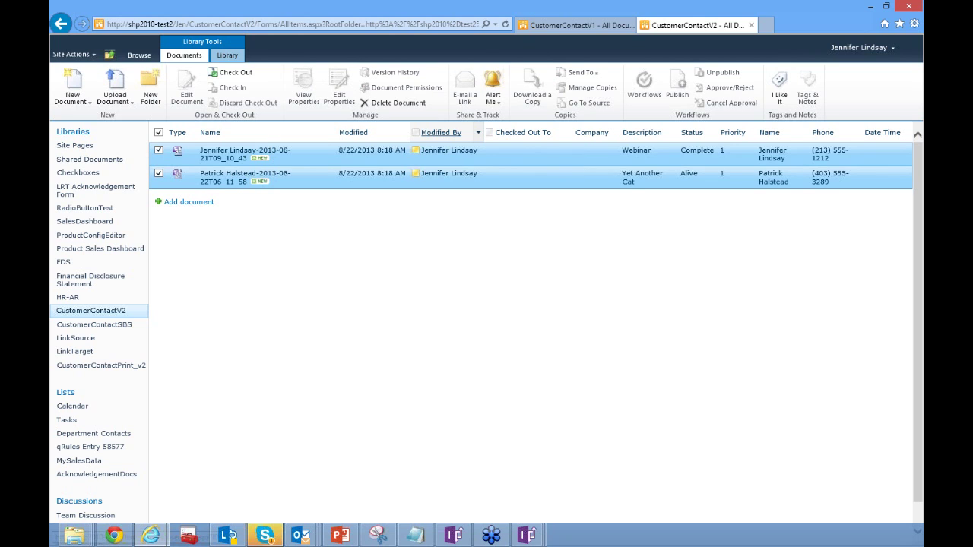
key("F5")
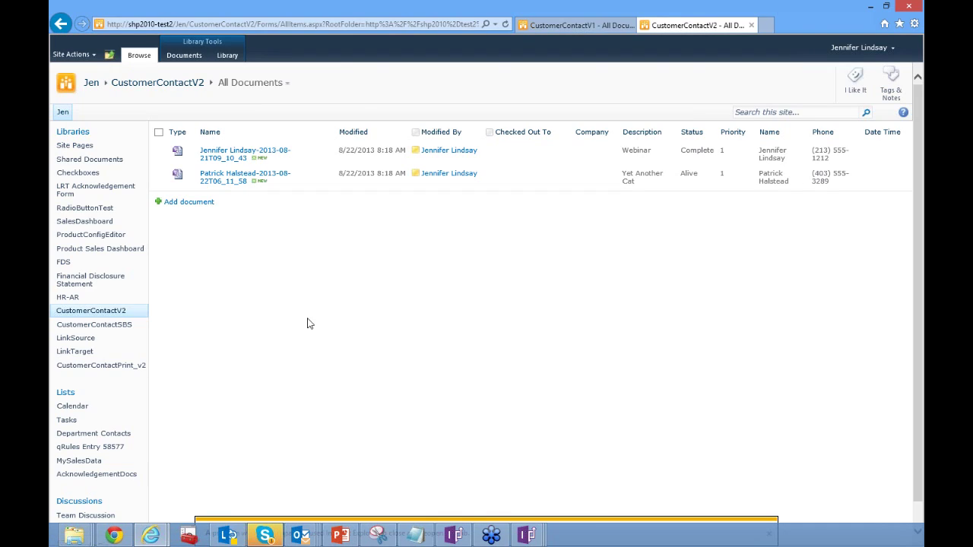
left_click(159, 154)
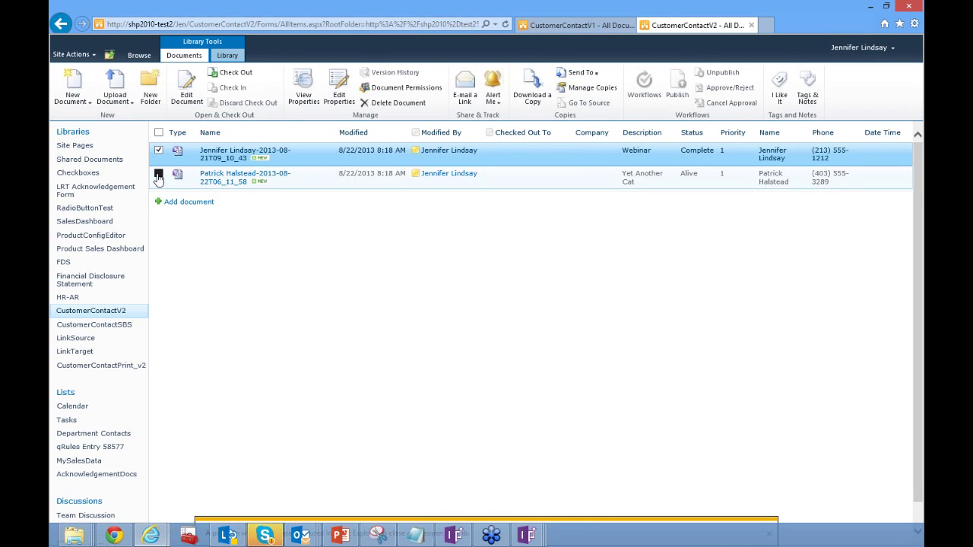
left_click(158, 175)
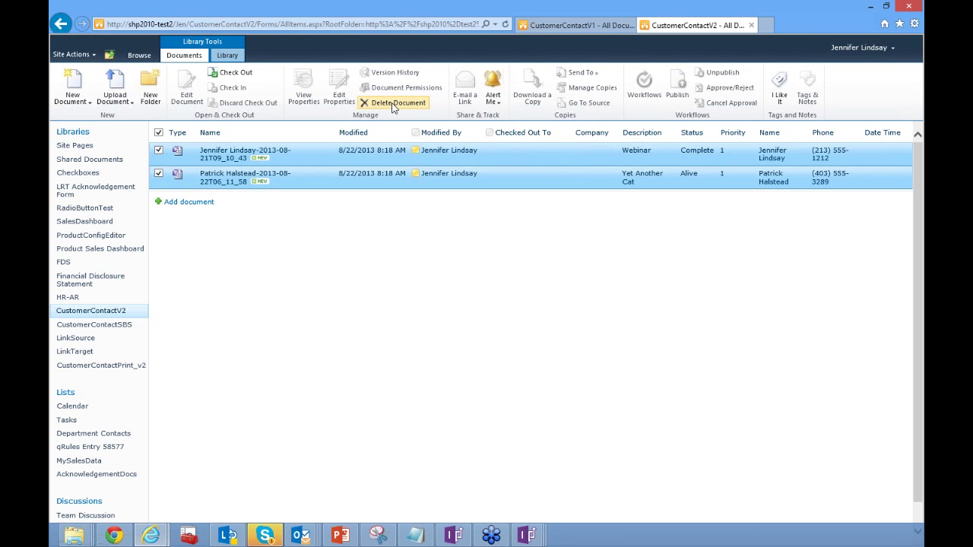
left_click(393, 105)
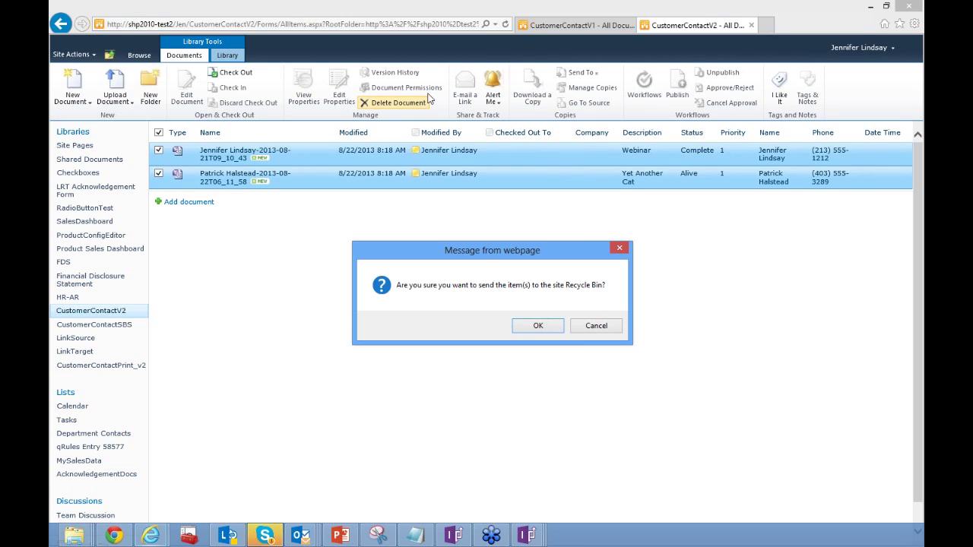
left_click(537, 326)
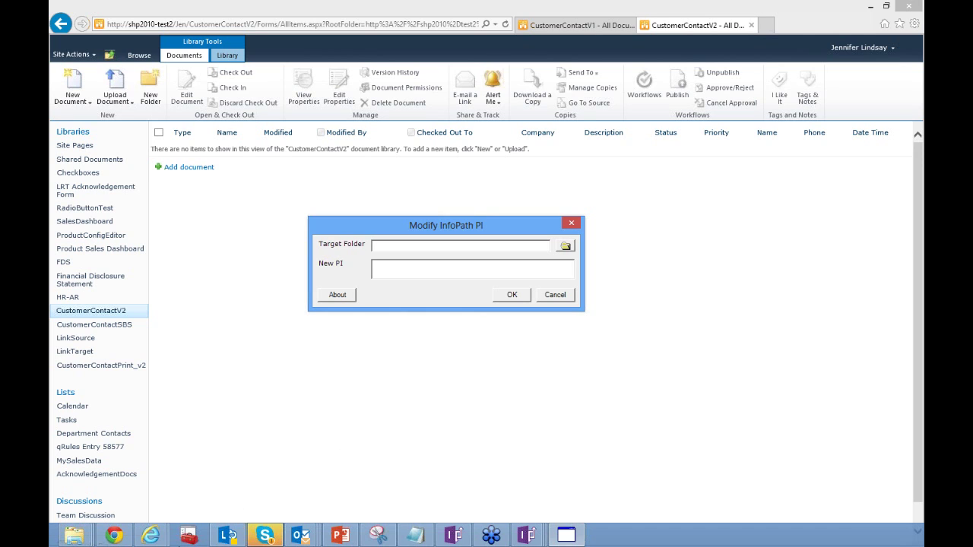
Paste the Modify_InfoPath_PI folder path into the tool's Target Folder field
left_click(74, 536)
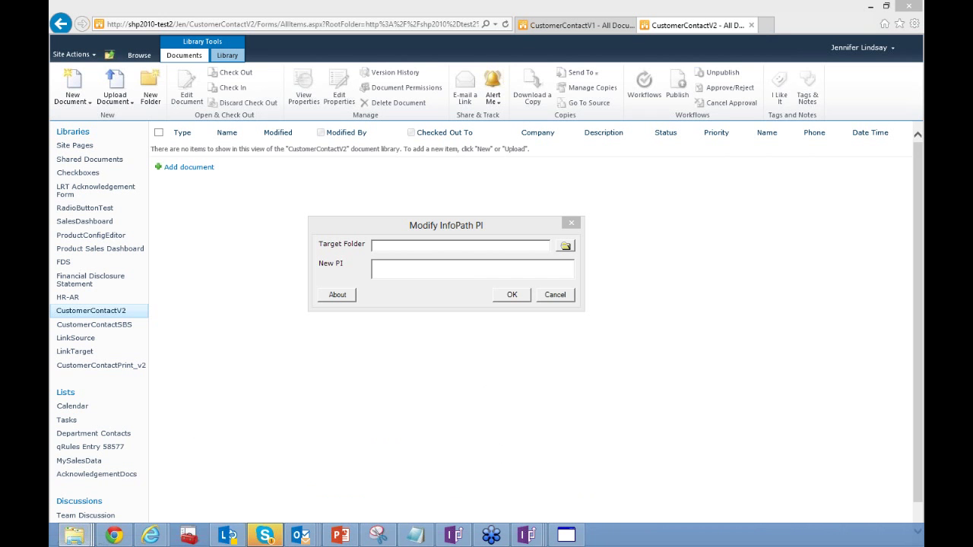
left_click(565, 246)
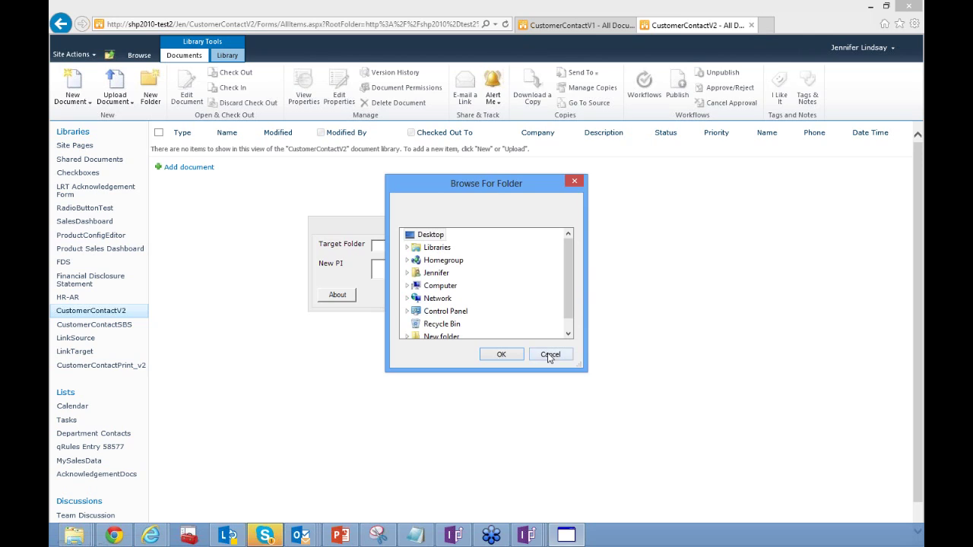
left_click(549, 355)
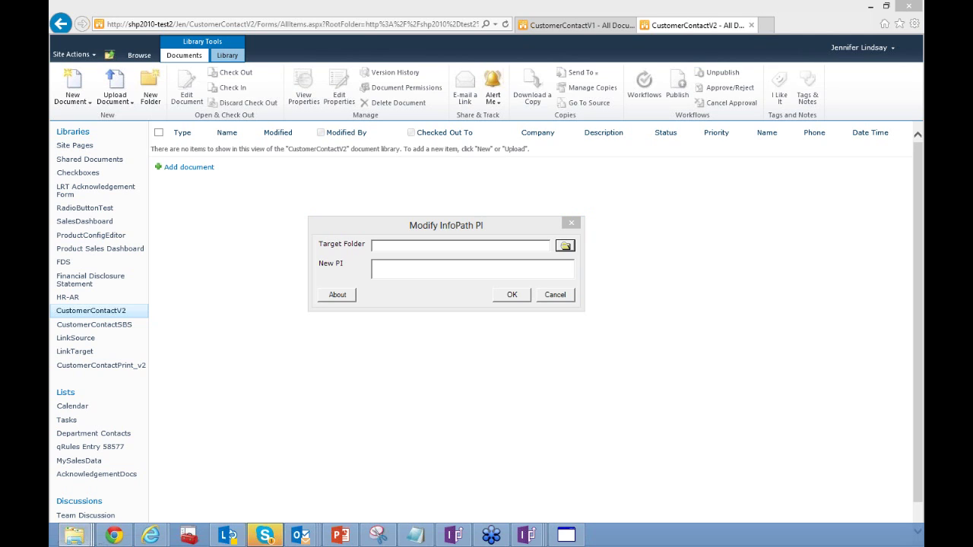
left_click(465, 248)
key("ctrl+v")
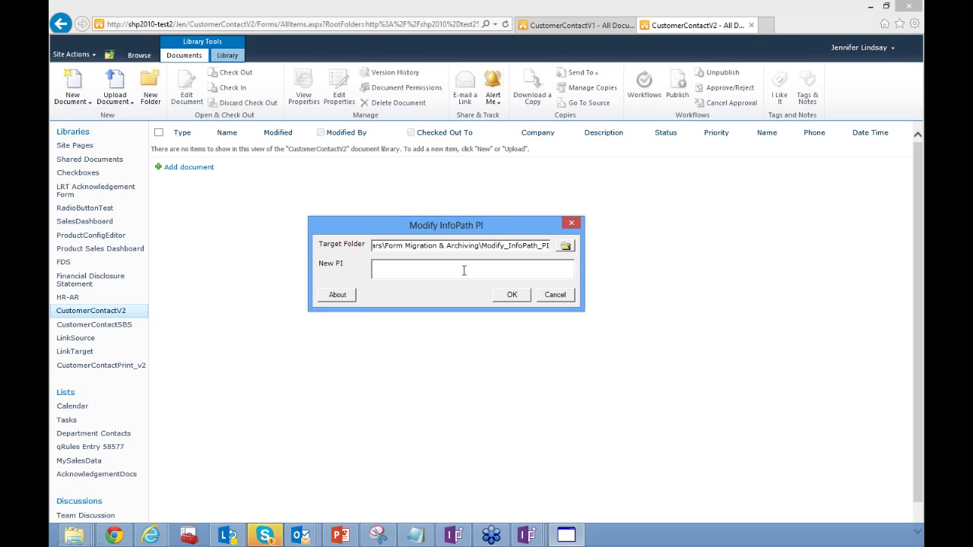
left_click(234, 246)
left_click(112, 23)
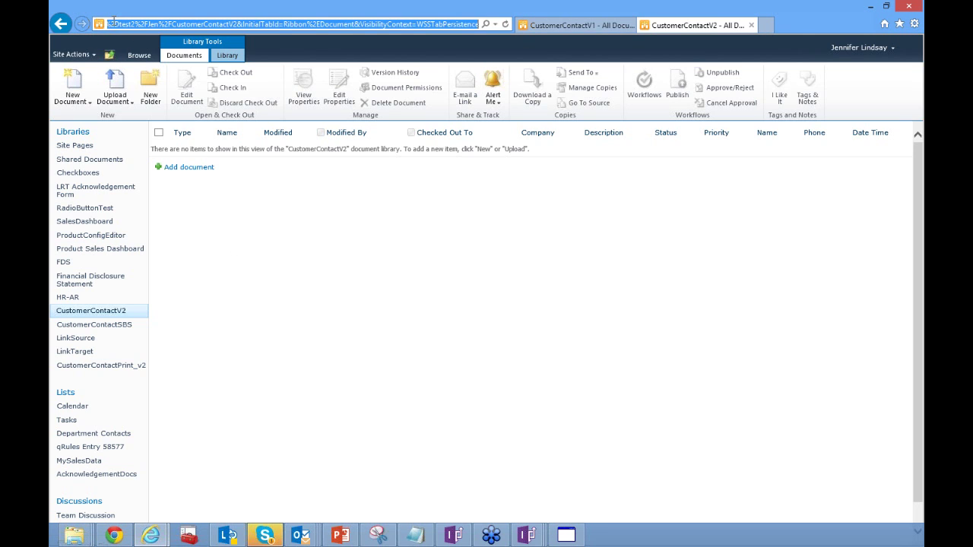
left_click_drag(147, 23, 113, 23)
key("Left")
key("Left")
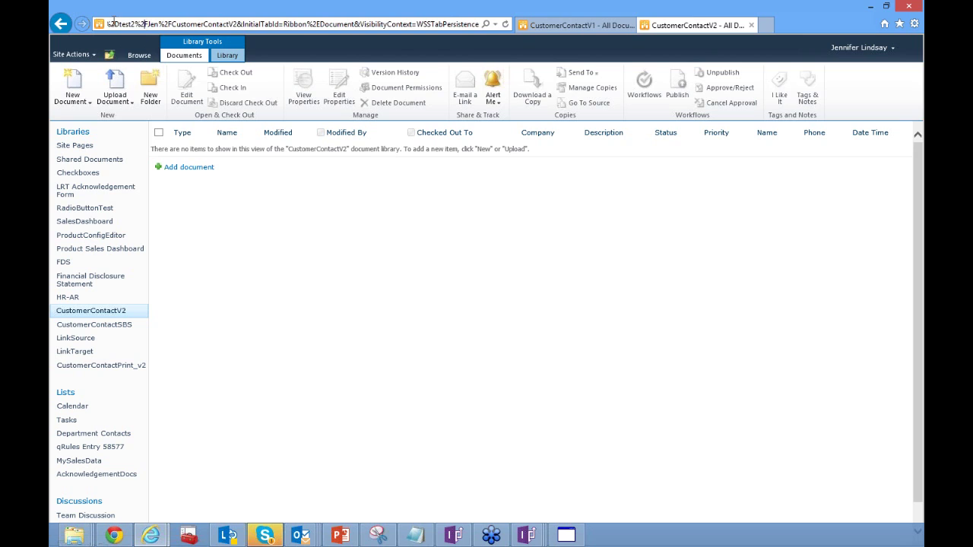
left_click(168, 22)
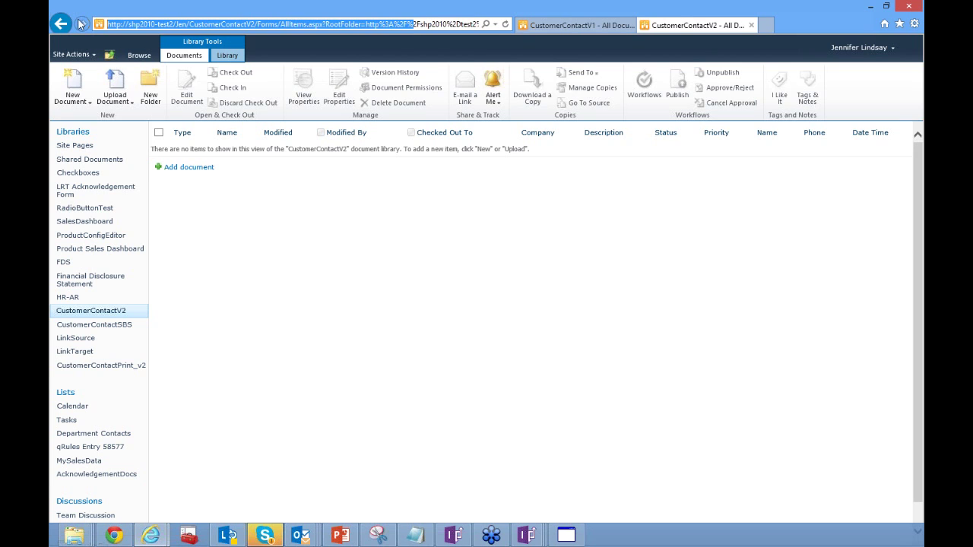
left_click(177, 24)
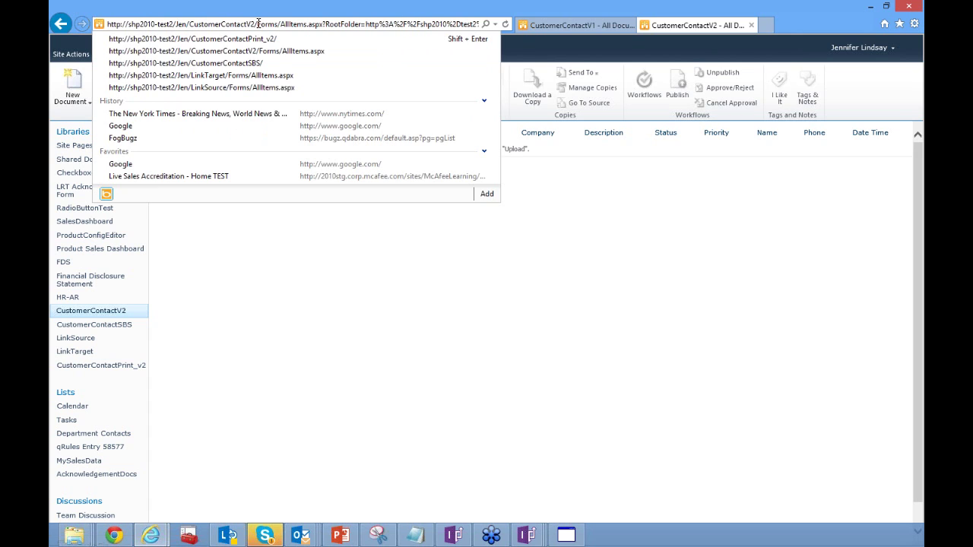
left_click_drag(258, 24, 99, 29)
key("ctrl+c")
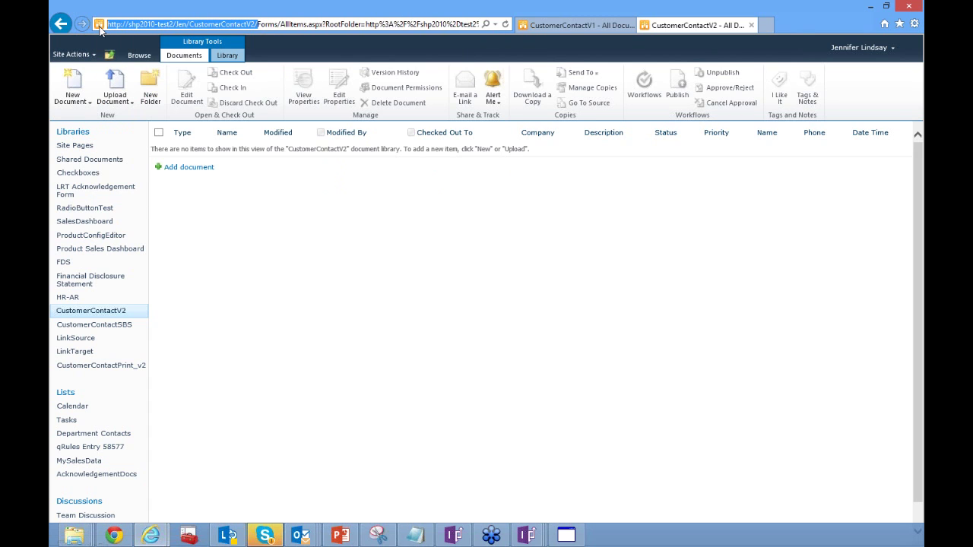
Paste that address into New PI and apply it to the form files
left_click(563, 534)
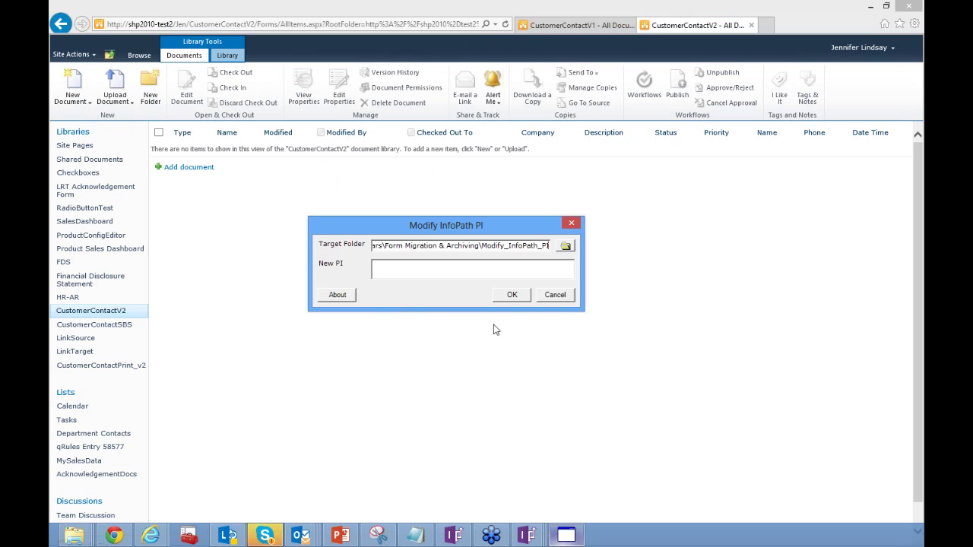
left_click(448, 271)
key("ctrl+v")
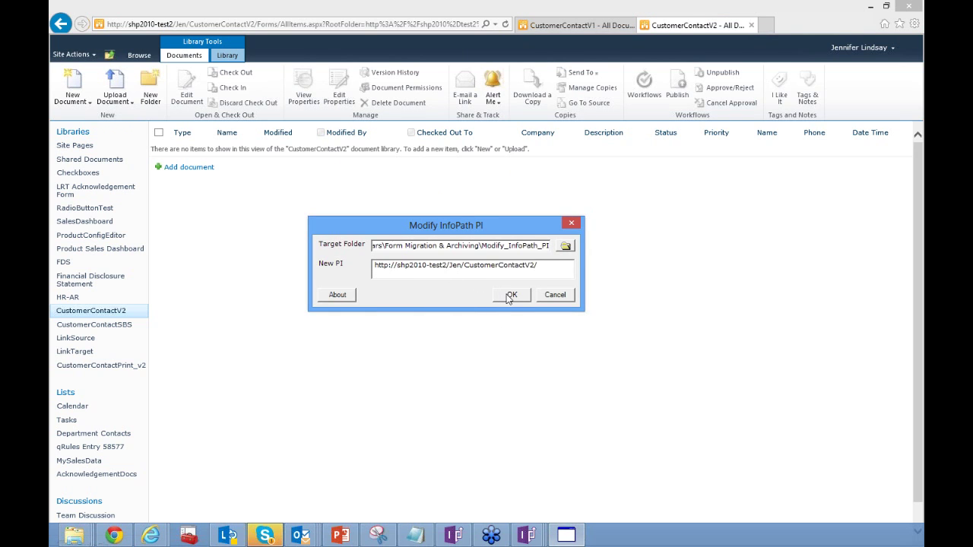
left_click(509, 295)
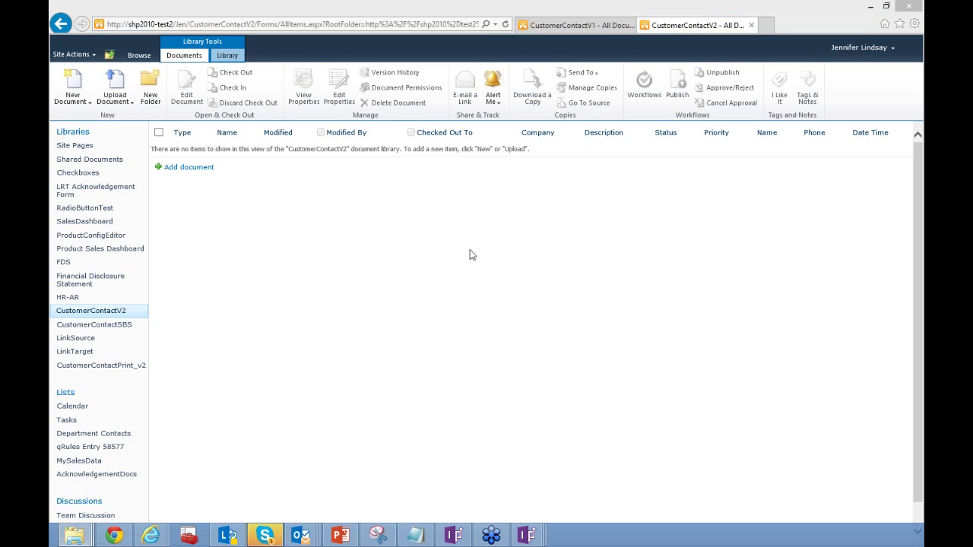
left_click(427, 237)
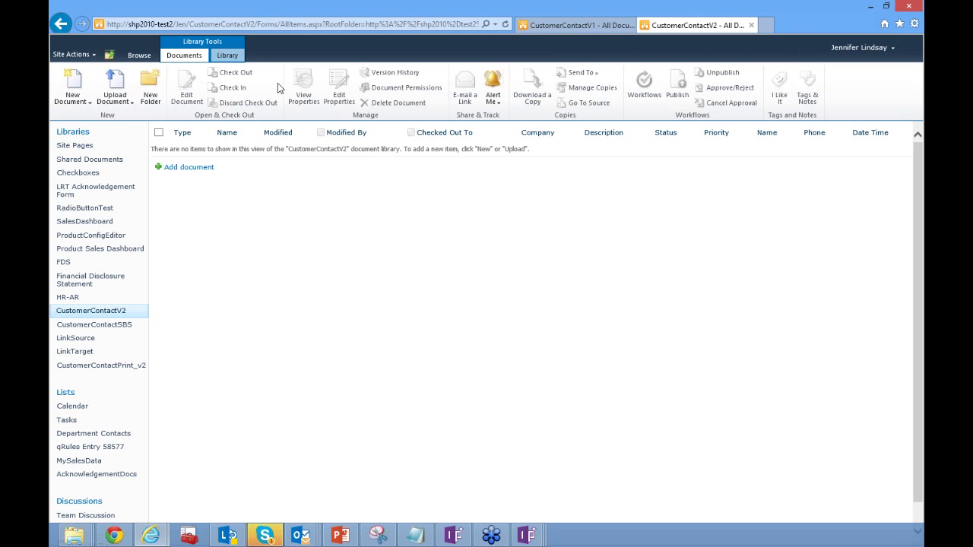
Open the folder in Windows Explorer and open the first form XML file in jEdit
left_click(226, 57)
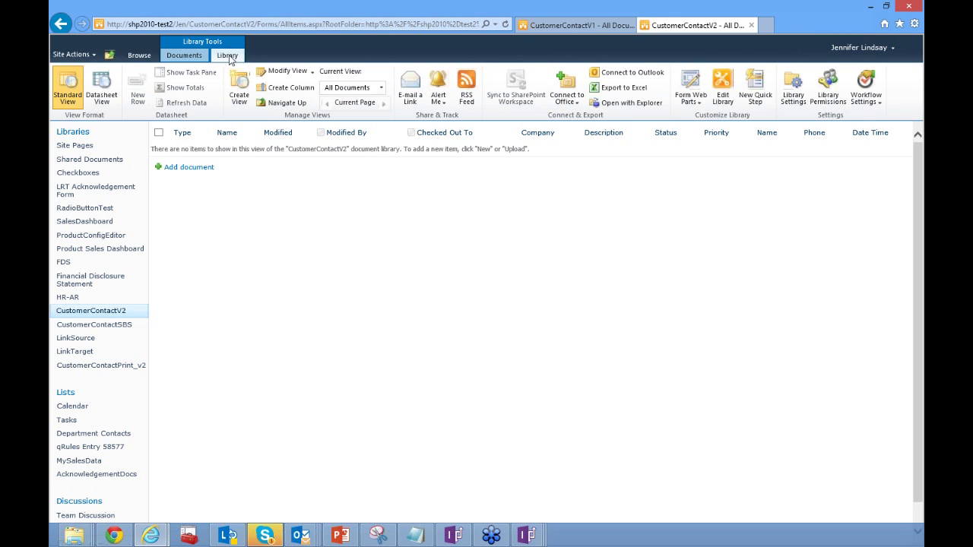
left_click(624, 104)
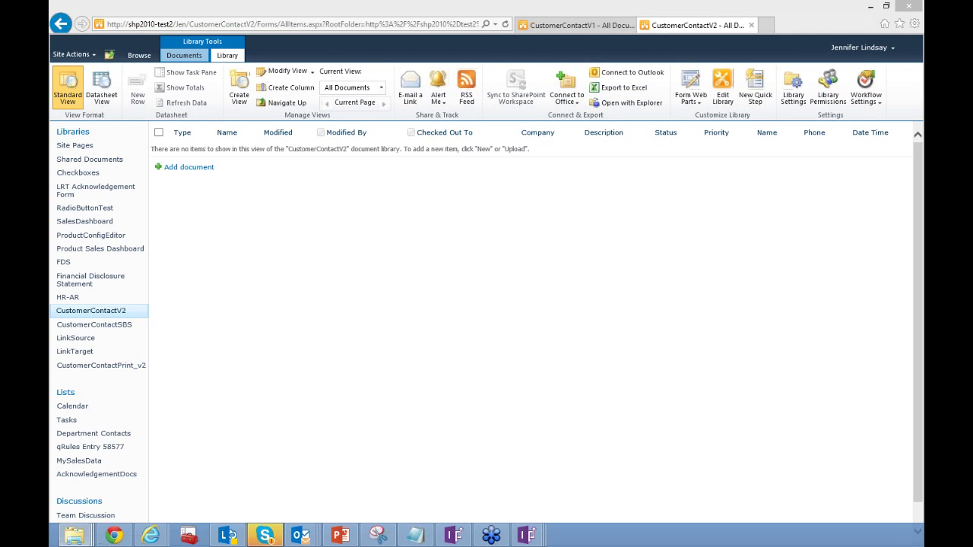
left_click_drag(684, 126, 374, 152)
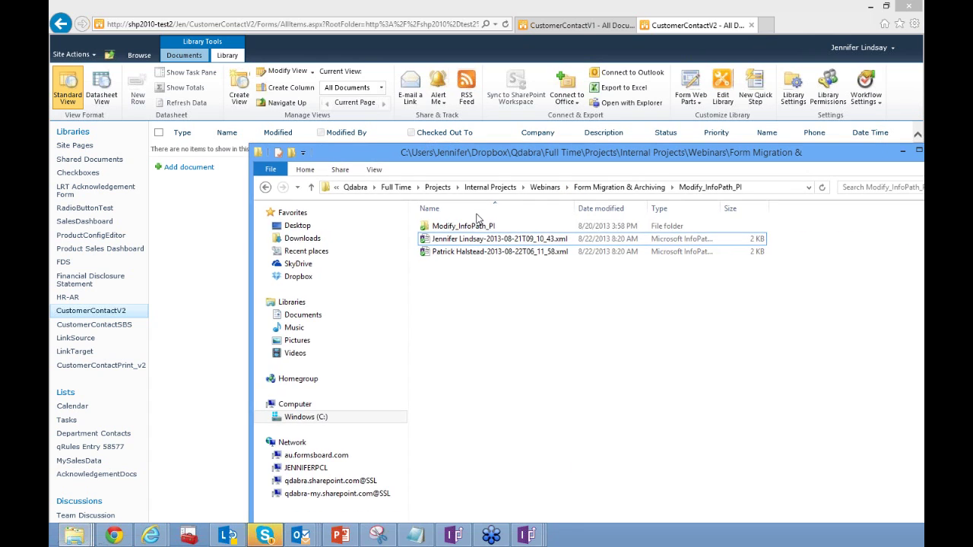
left_click(483, 240)
right_click(484, 241)
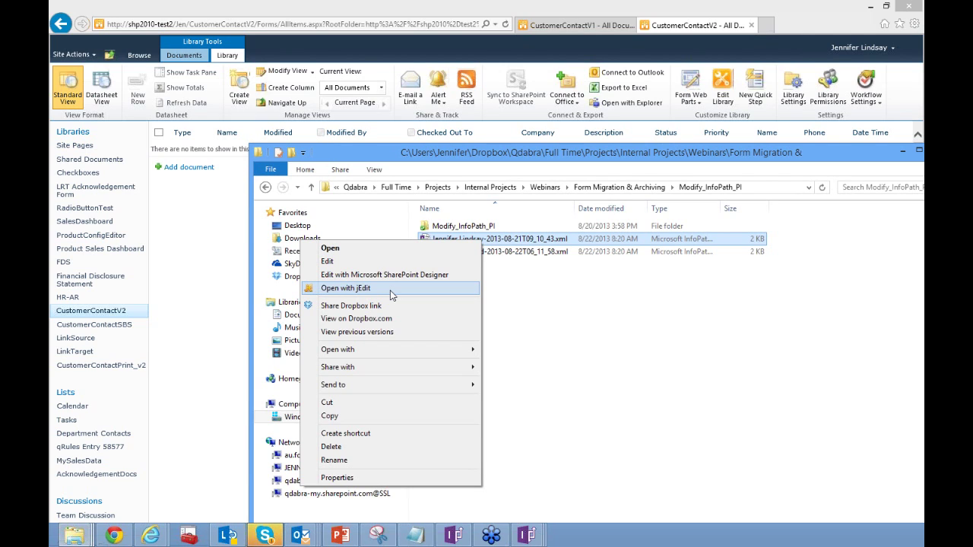
left_click(390, 290)
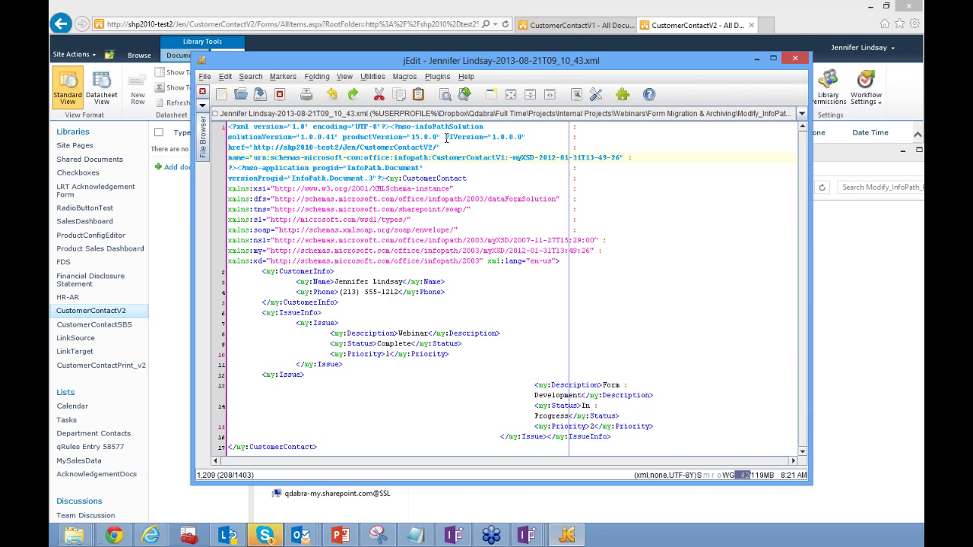
Highlight the PIVersion and CustomerContactV2 href values in the XML header, then close jEdit
left_click_drag(445, 137, 484, 137)
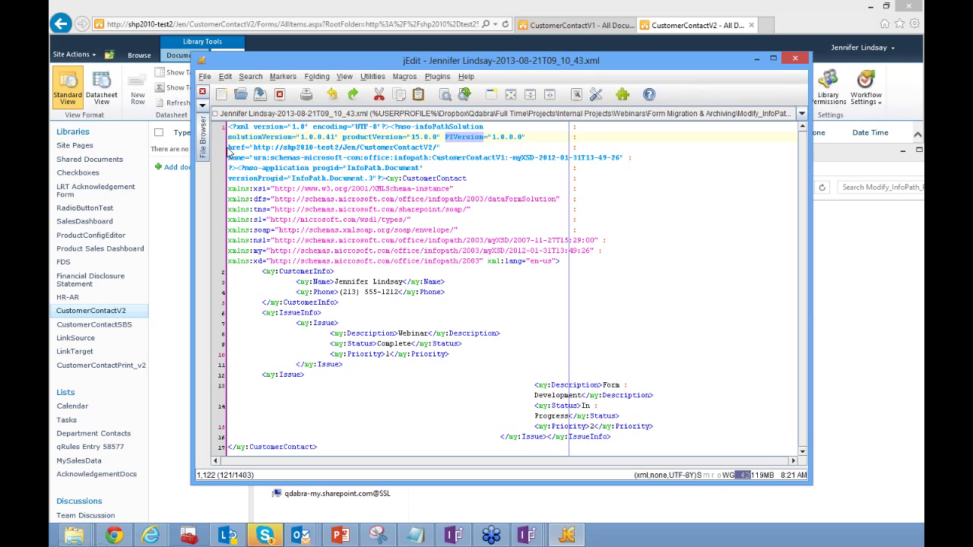
left_click_drag(228, 147, 439, 148)
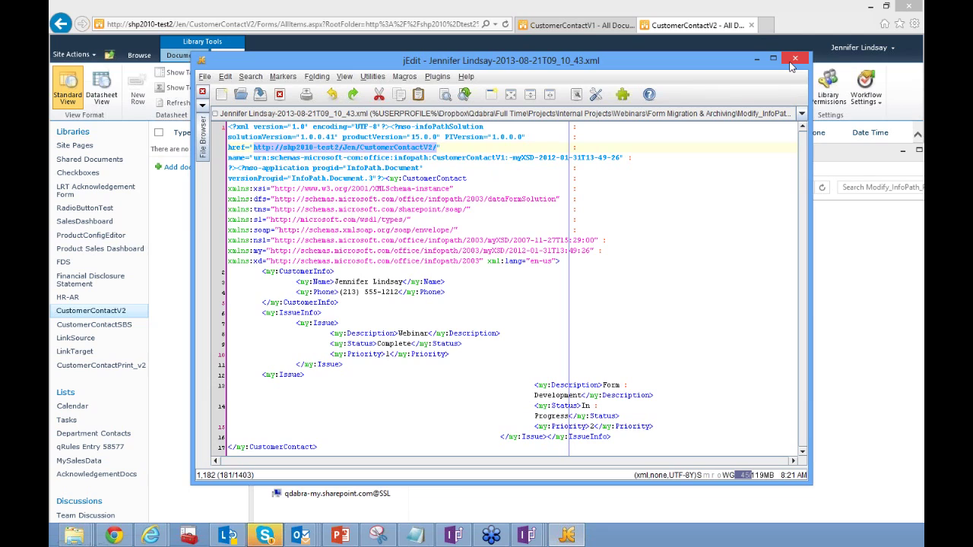
left_click(438, 148)
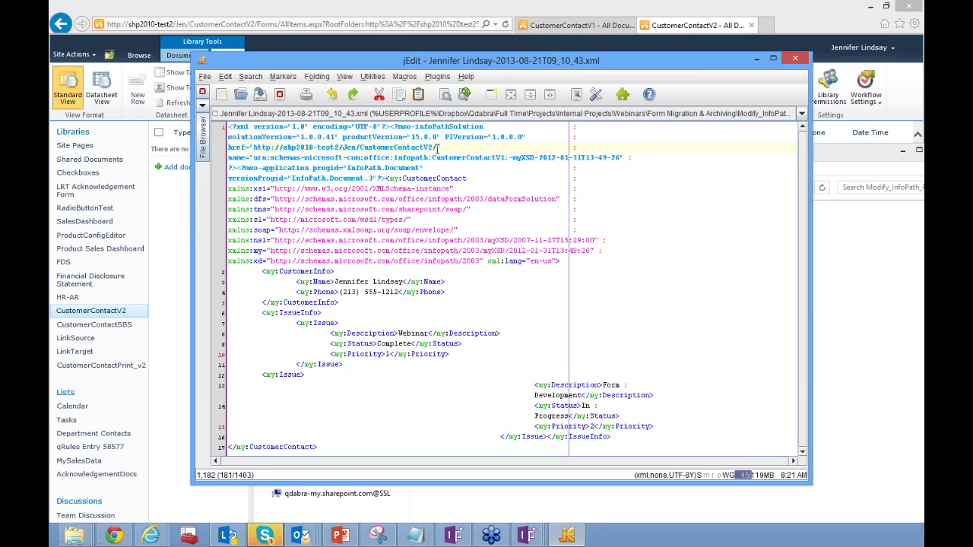
left_click(794, 61)
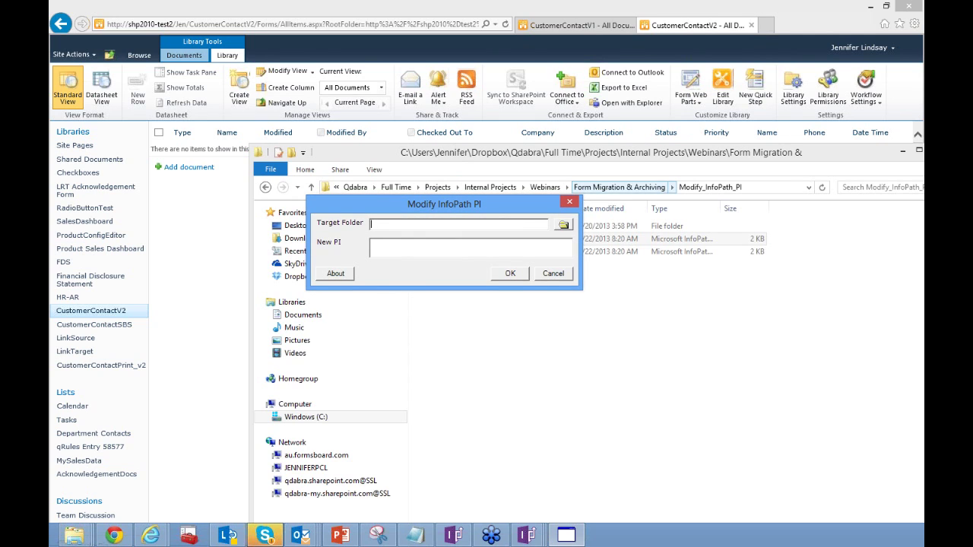
Set Target Folder to the Modify_InfoPath_PI folder path copied from Explorer
key("alt+Tab")
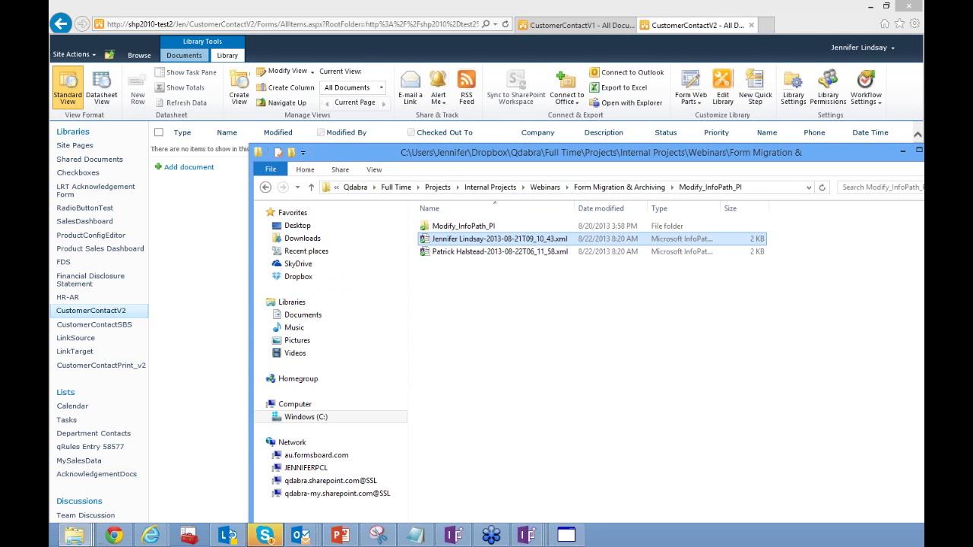
left_click(345, 187)
key("ctrl+c")
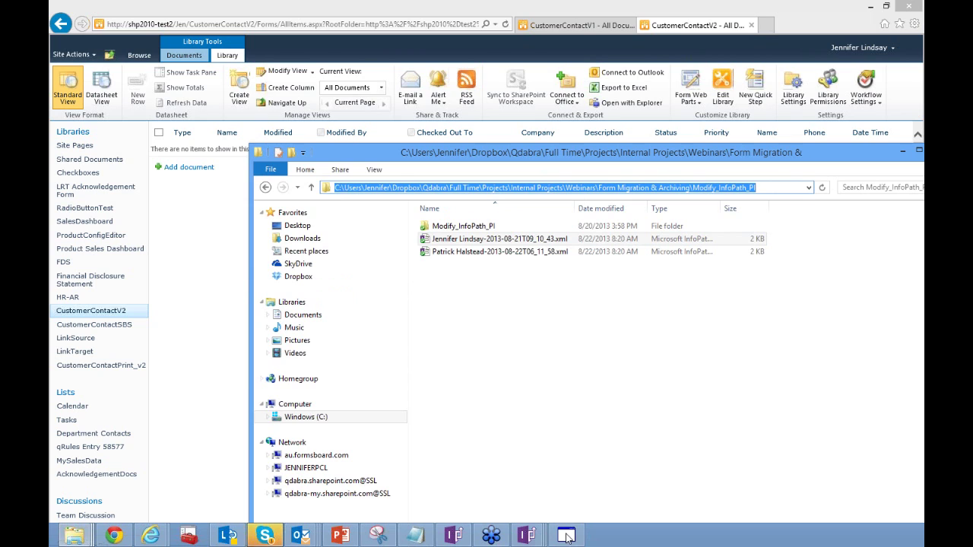
key("alt+Tab")
key("ctrl+v")
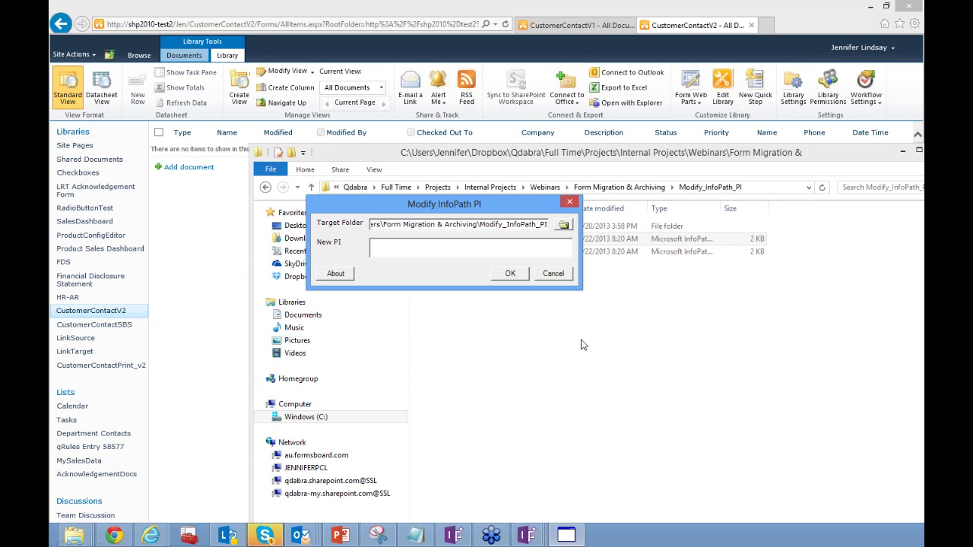
left_click(582, 345)
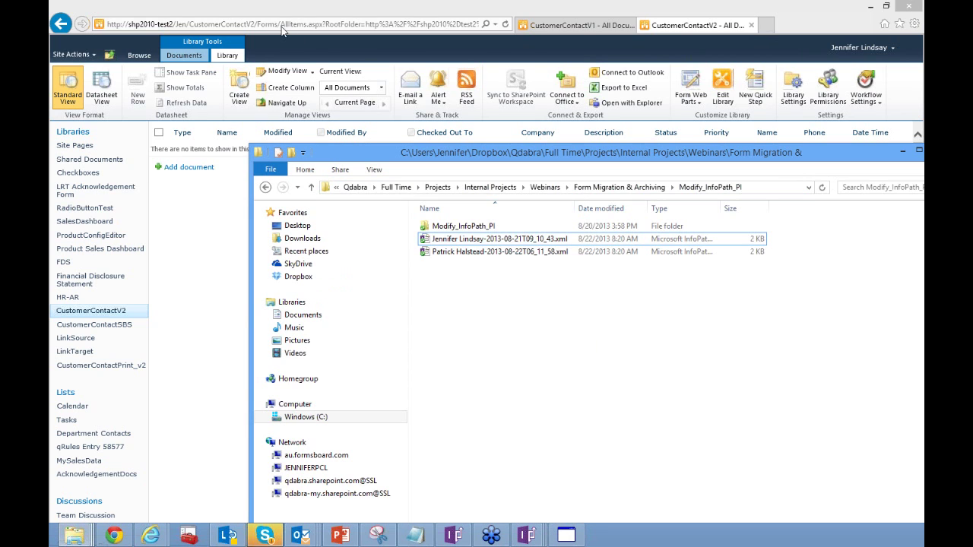
left_click(276, 24)
triple_click(196, 27)
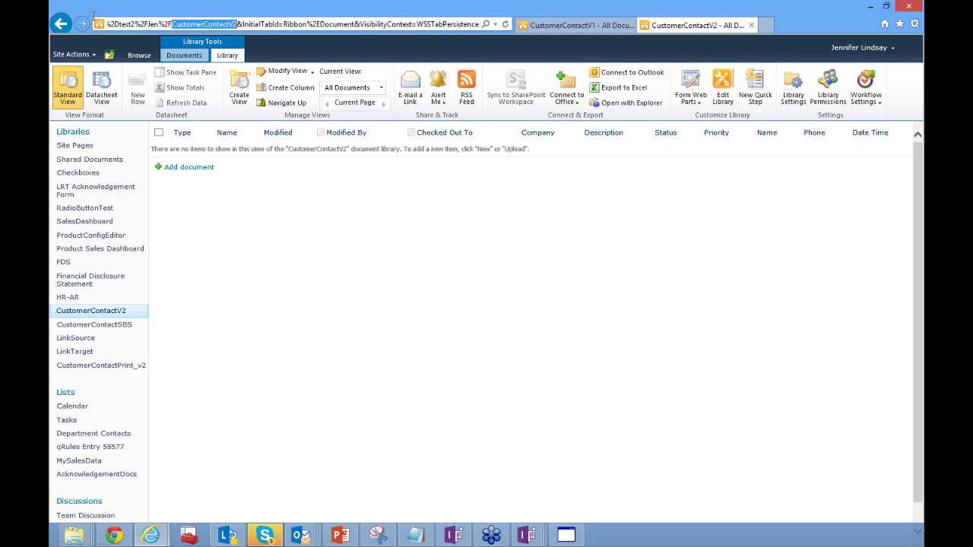
left_click(252, 24)
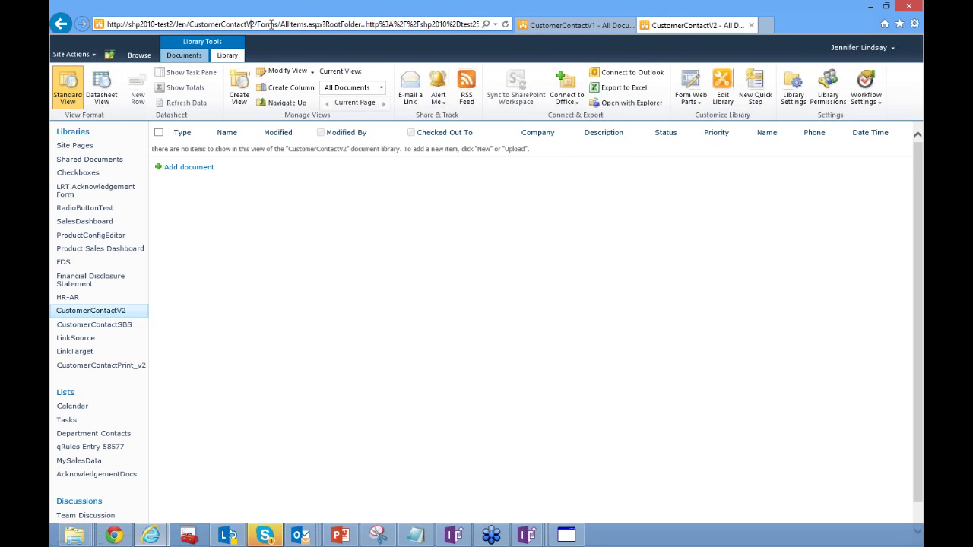
left_click_drag(177, 24, 82, 24)
key("ctrl+c")
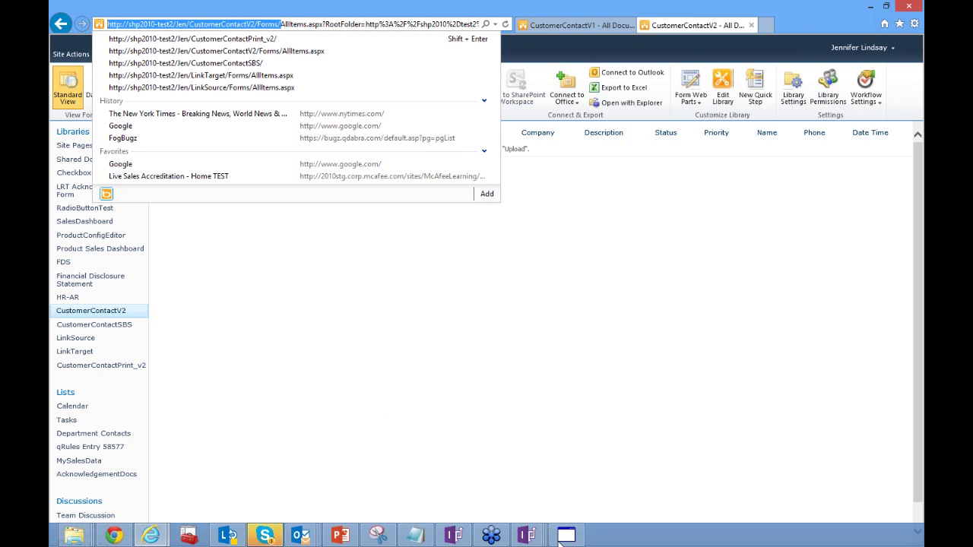
left_click(566, 535)
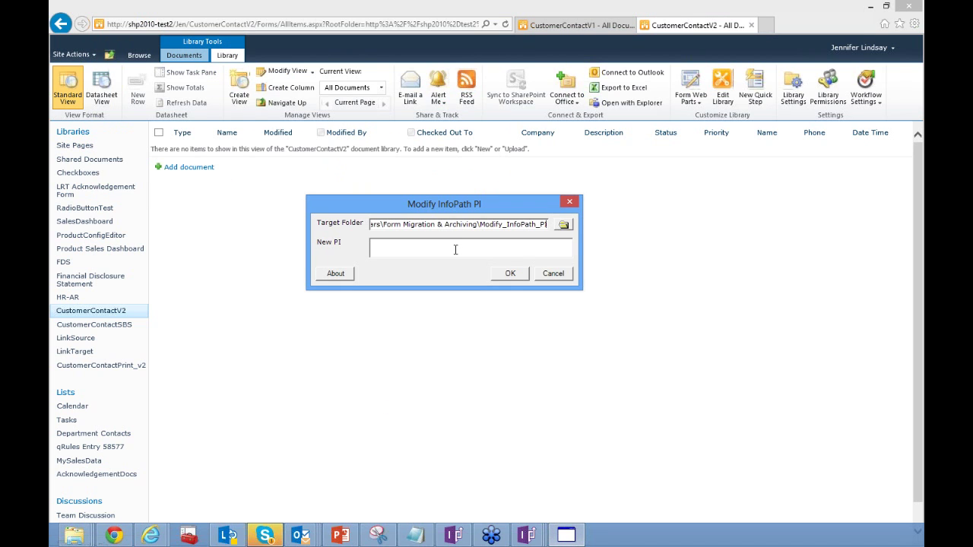
key("ctrl+v")
type("template.xsn")
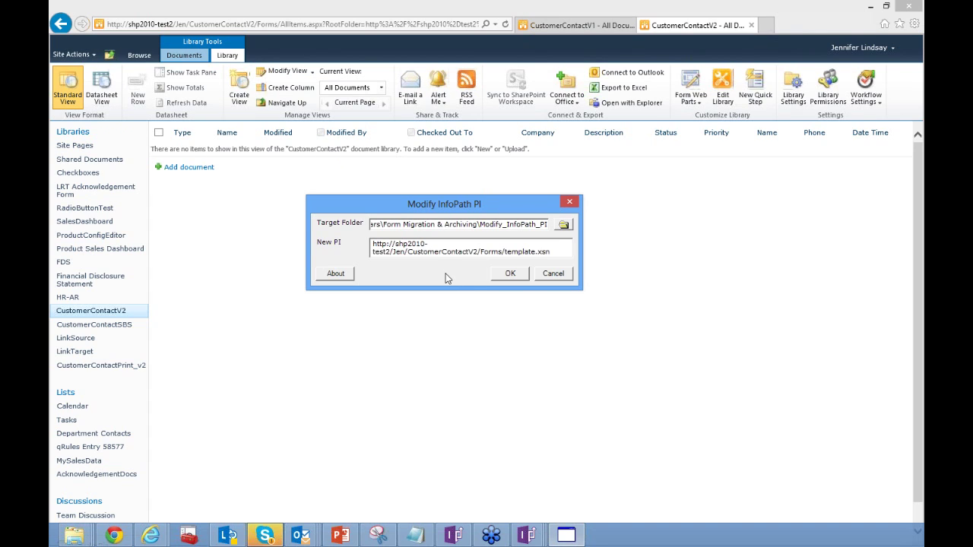
left_click(510, 274)
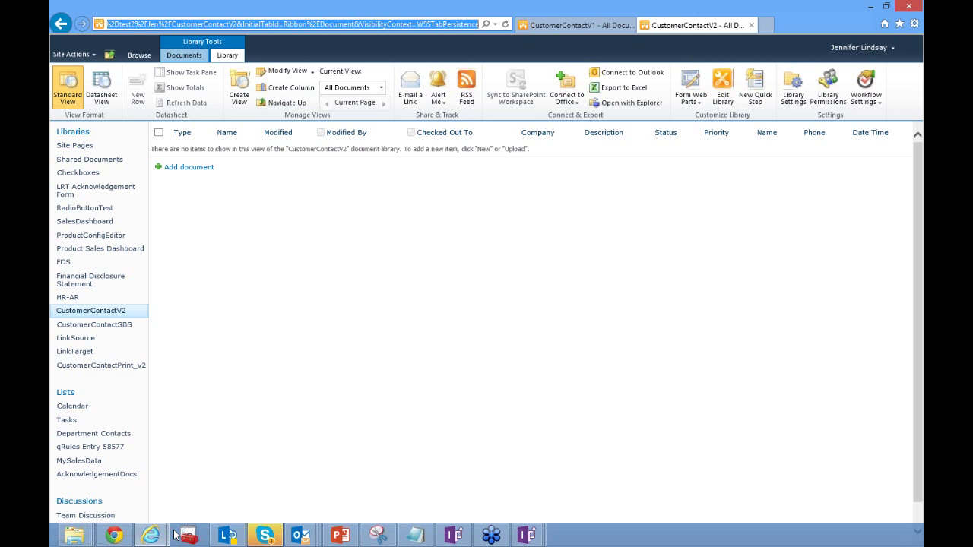
Open the first form XML from the Modify_InfoPath_PI folder in jEdit
left_click(74, 535)
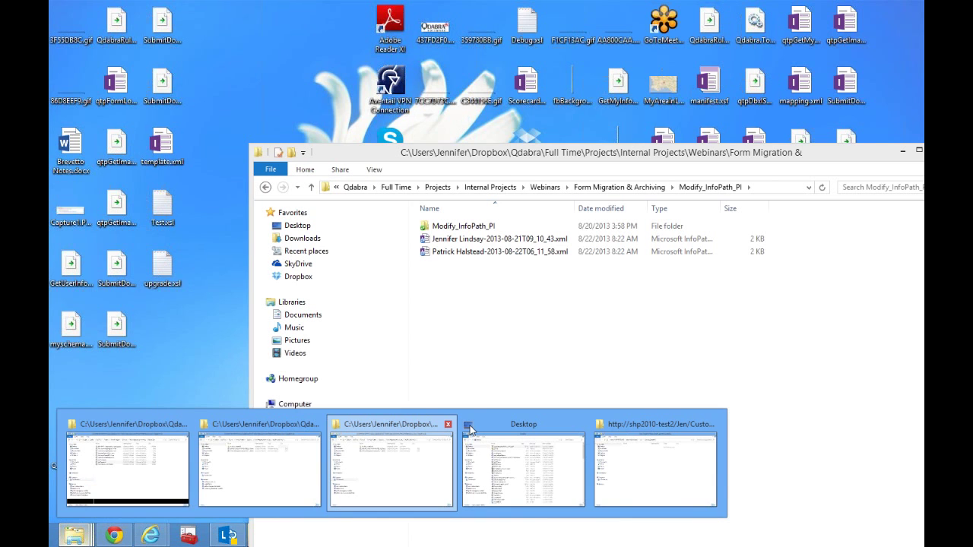
left_click(410, 477)
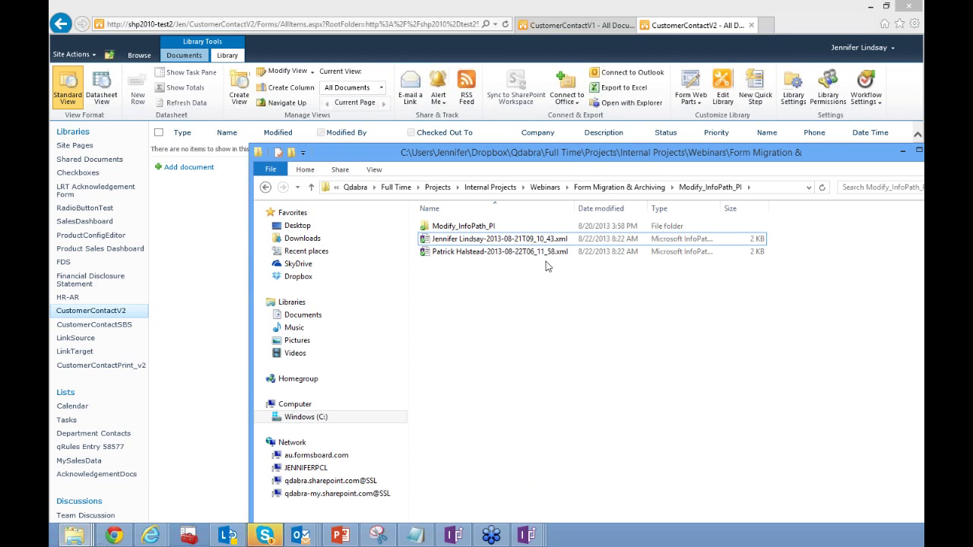
left_click(481, 237)
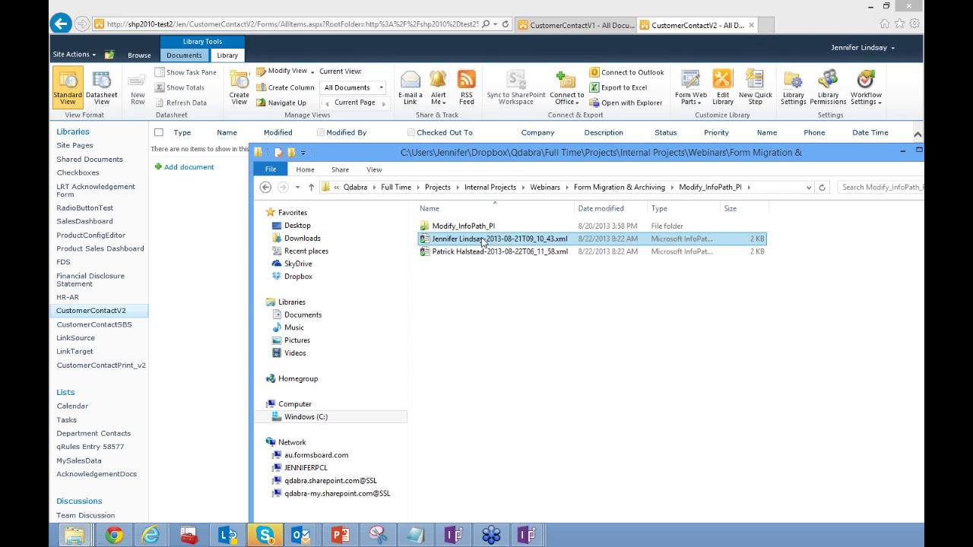
right_click(481, 237)
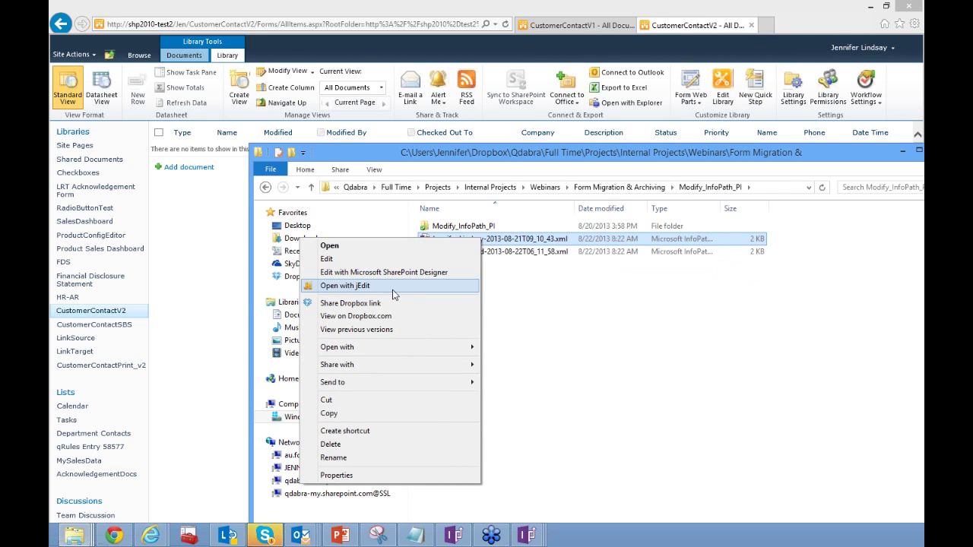
left_click(392, 290)
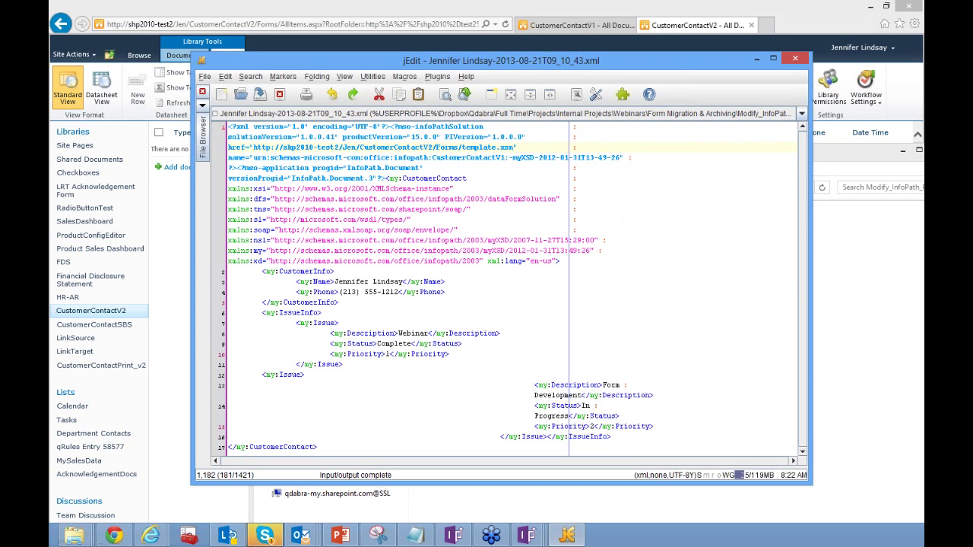
Select the href URL ending Forms/template.xsn to verify it, then close jEdit
left_click(253, 147)
left_click_drag(292, 145, 515, 147)
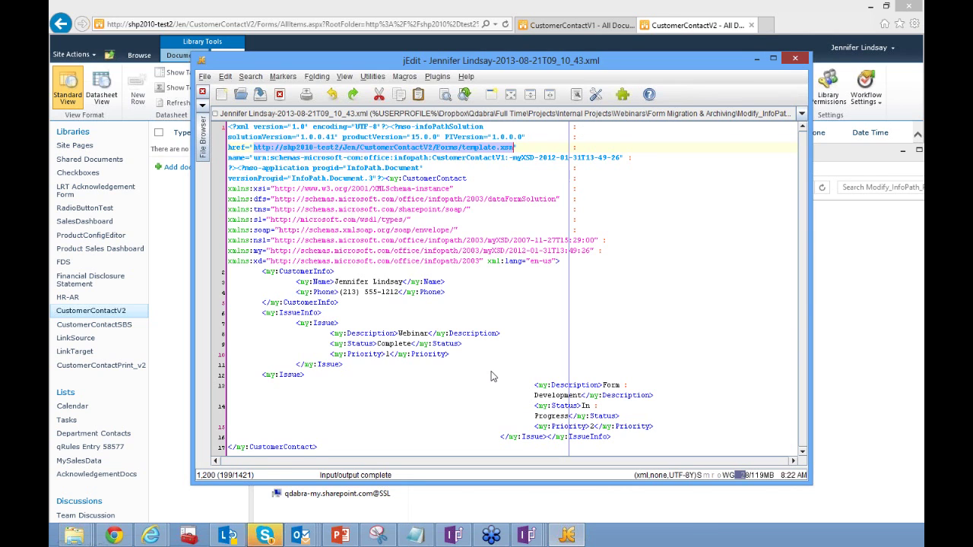
left_click(797, 56)
left_click(635, 142)
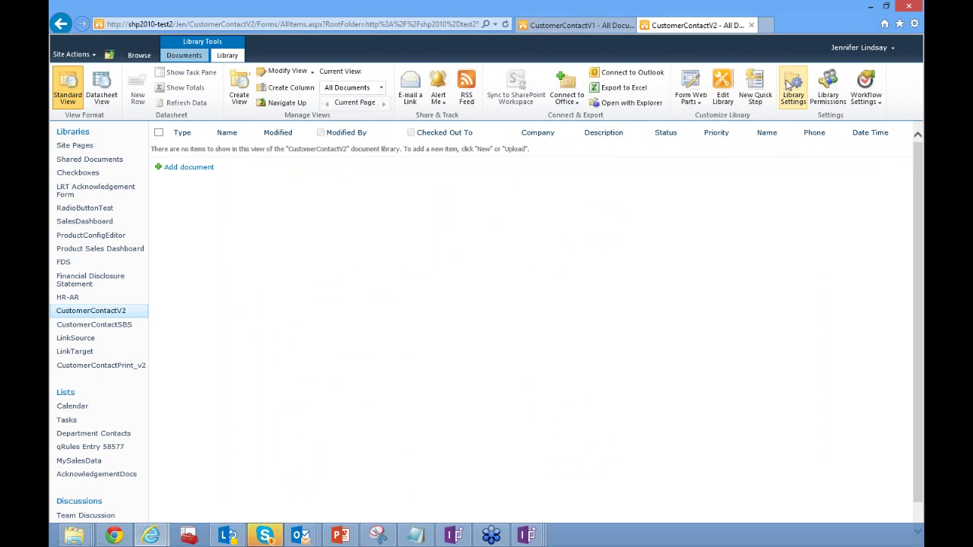
Open CustomerContactV2 with Explorer, drag both relinked XML forms into it, and close the window
left_click(624, 106)
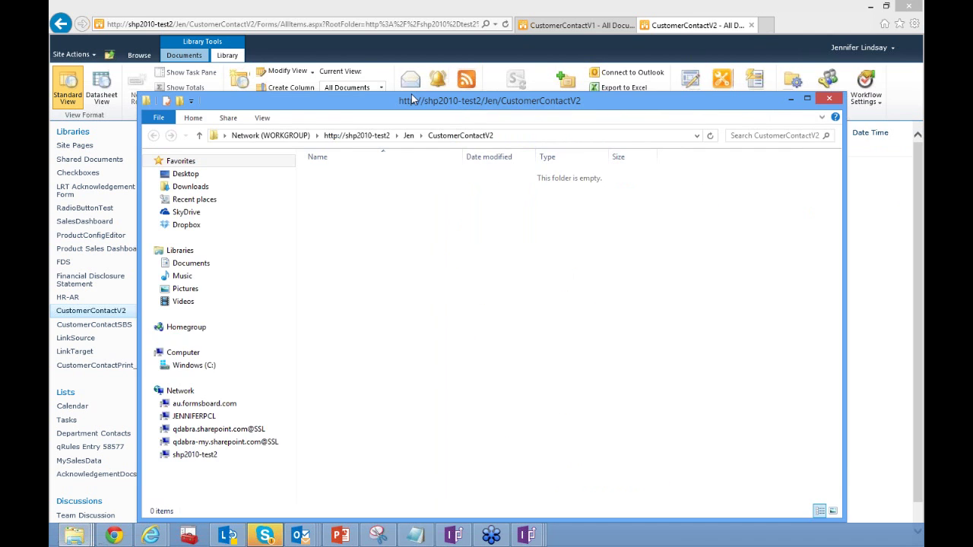
left_click(74, 535)
left_click(469, 408)
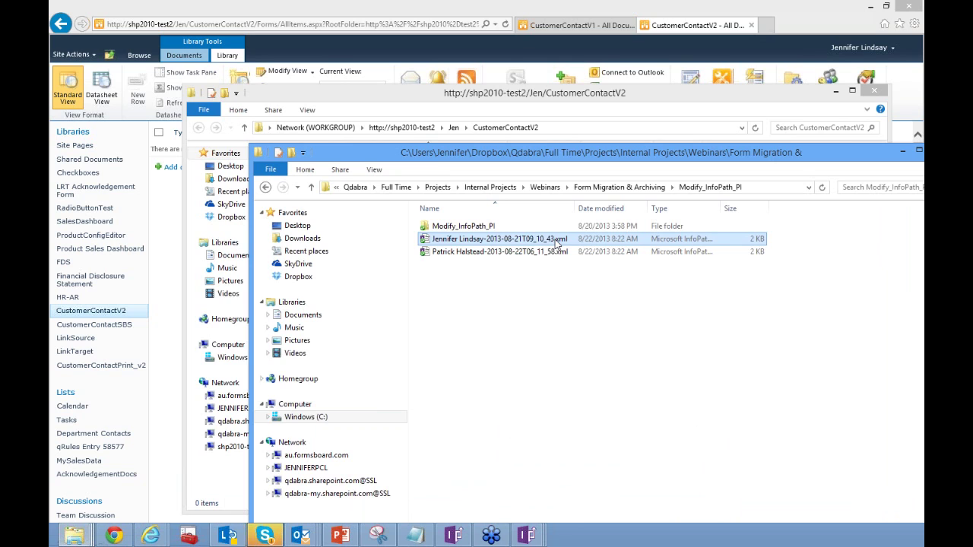
left_click_drag(435, 156, 461, 230)
left_click_drag(481, 351, 405, 208)
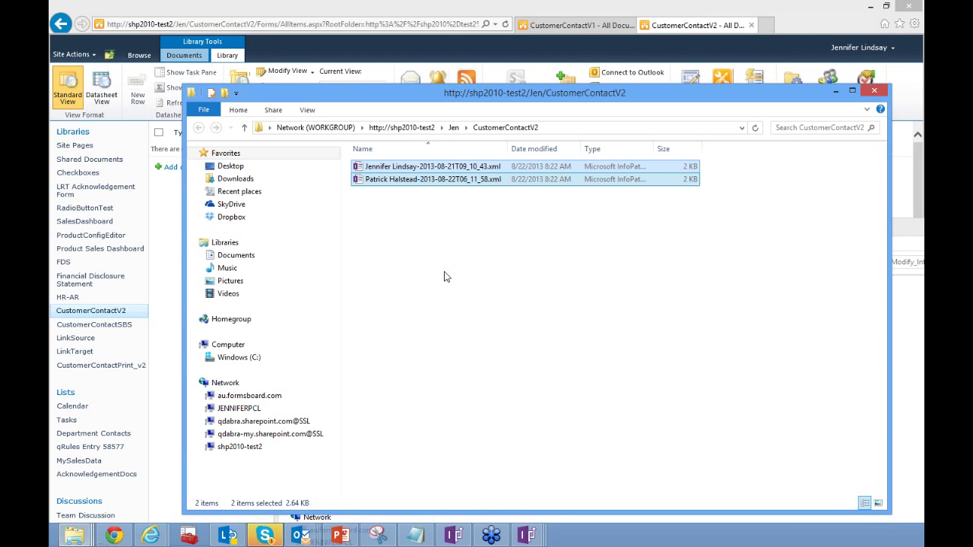
left_click(872, 93)
left_click(512, 41)
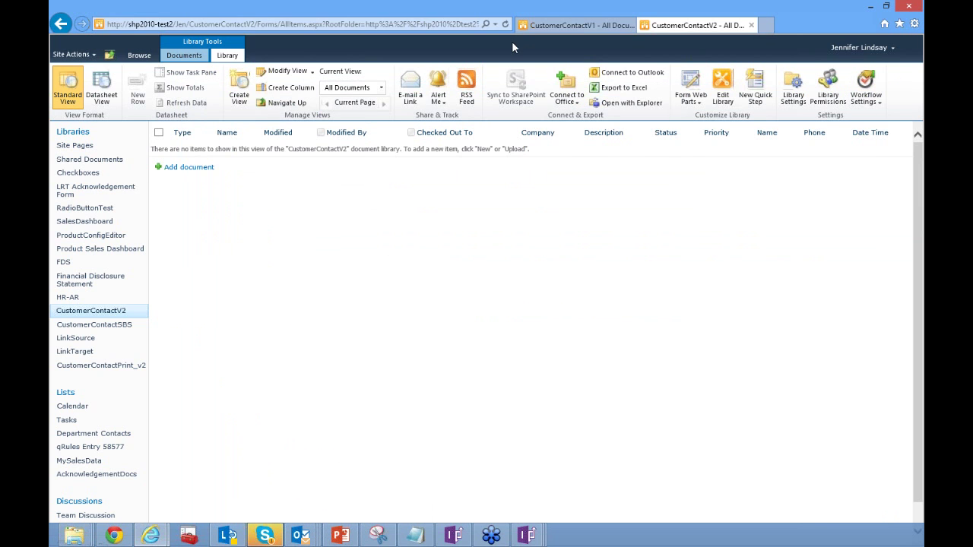
Reload the library page, then open the first form as version 2 and close it
left_click(504, 24)
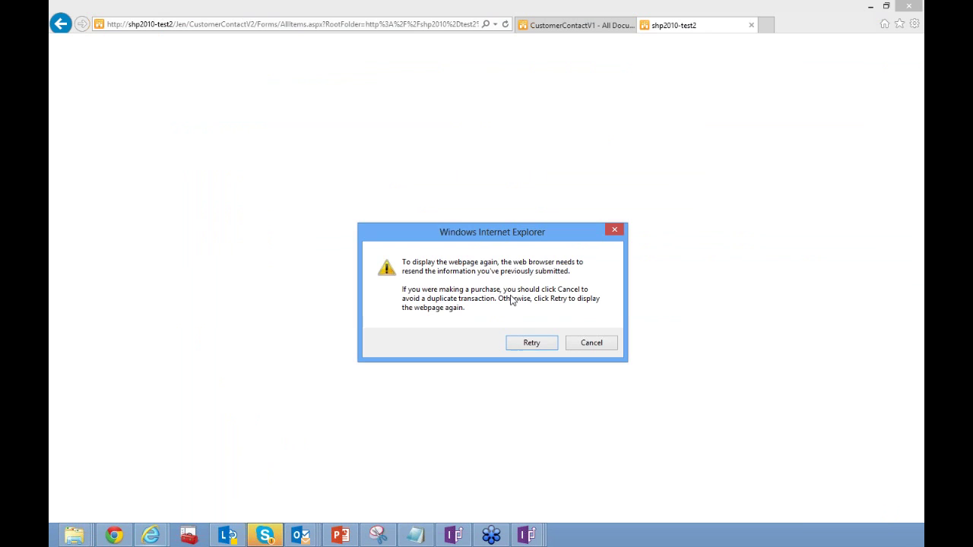
left_click(530, 341)
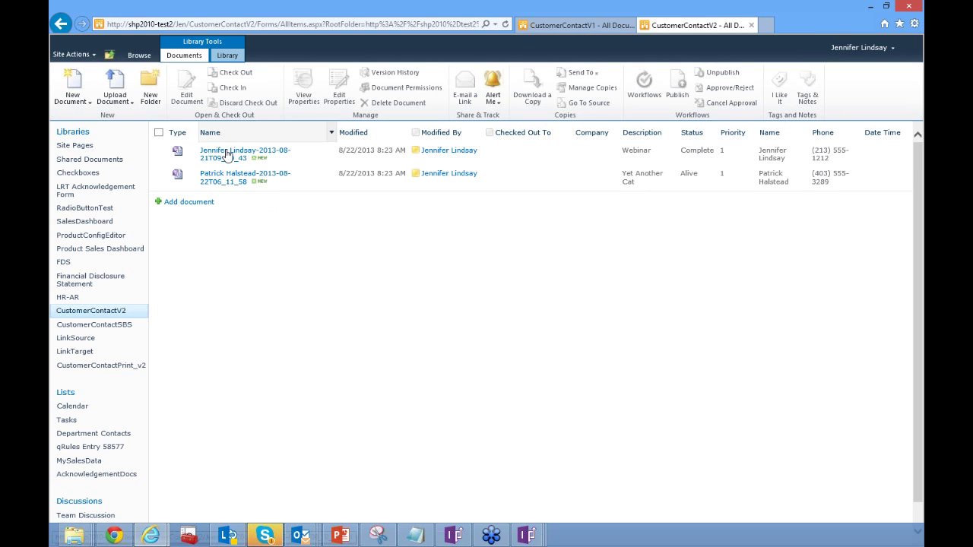
left_click(225, 155)
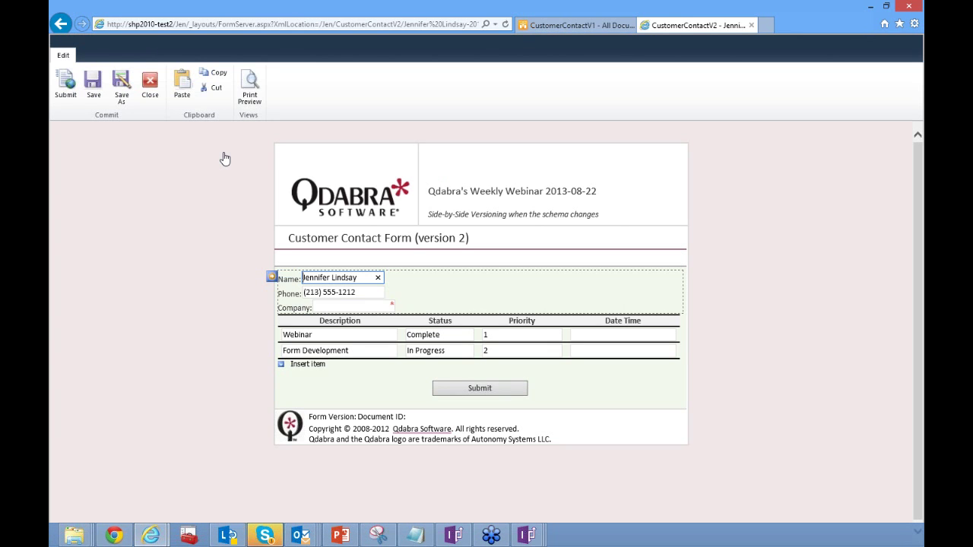
left_click(151, 83)
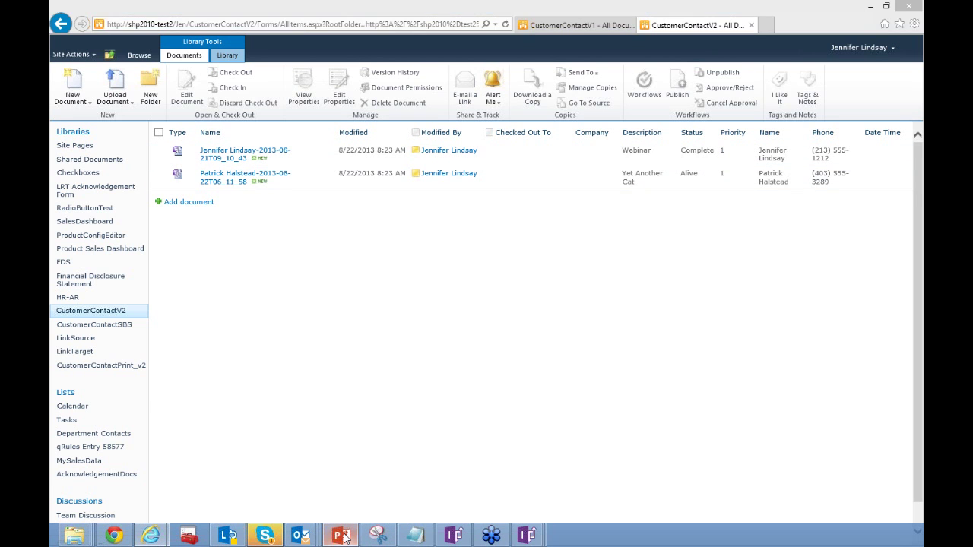
Return to PowerPoint and select slide 7, Upgrading Templates & Forms
left_click(341, 535)
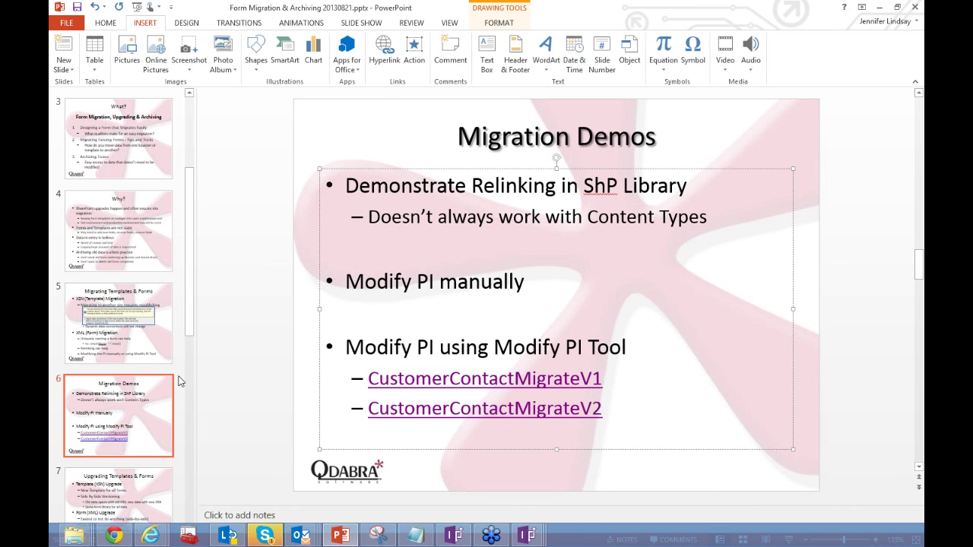
left_click(131, 477)
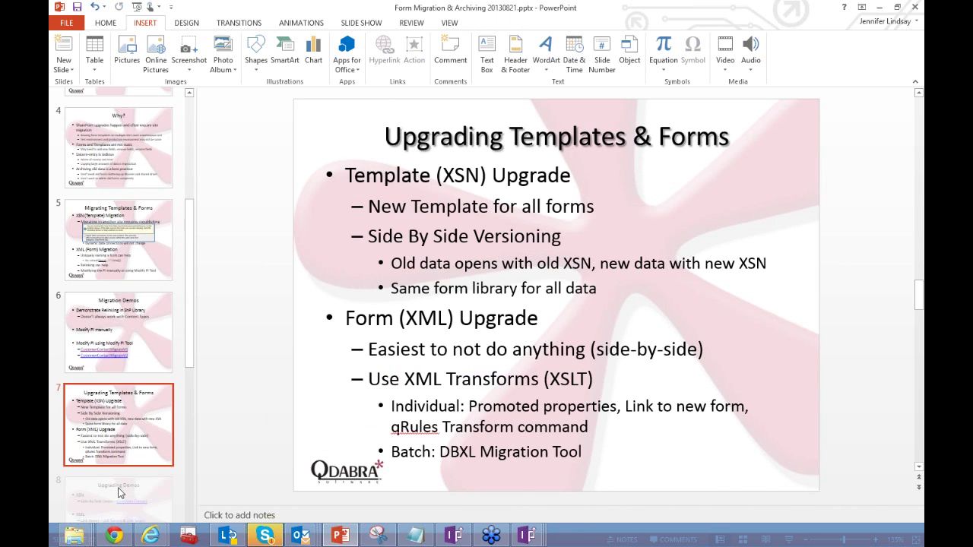
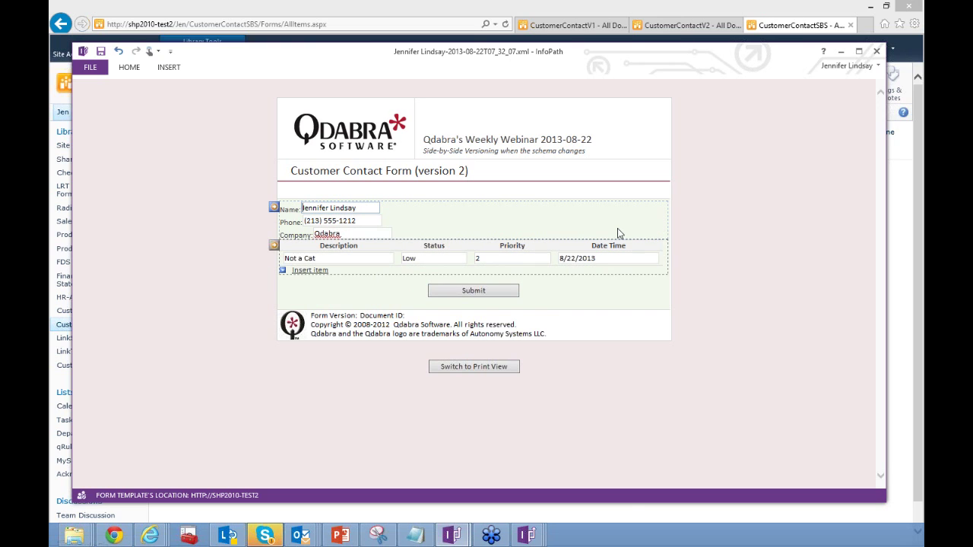
Close the filled-in contact form and open the CustomerContactSBS library settings
left_click(877, 51)
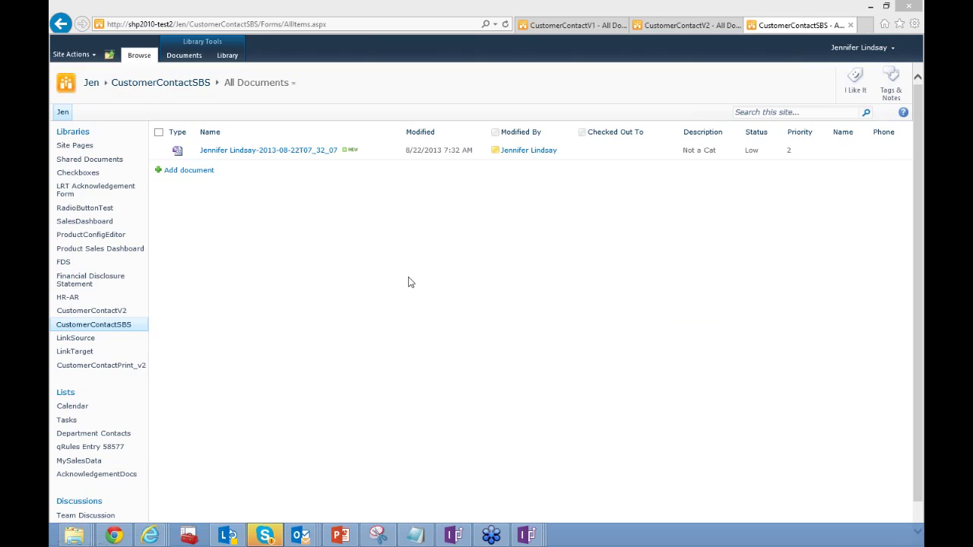
left_click(228, 55)
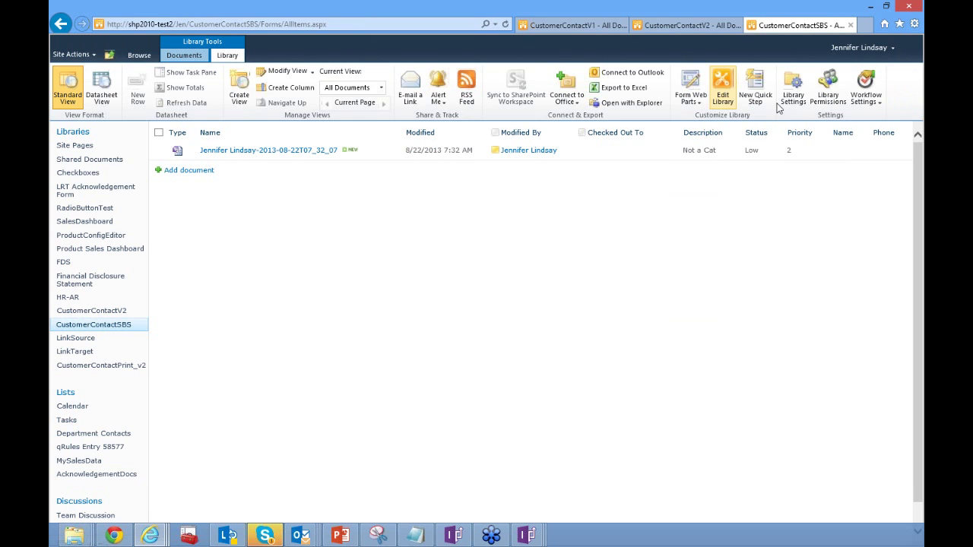
left_click(794, 87)
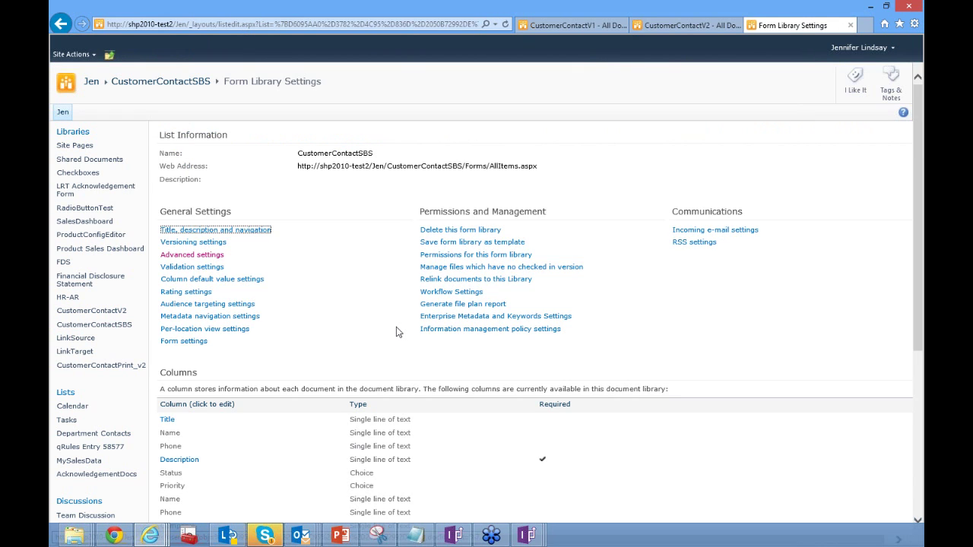
scroll(396, 332, "down", 5)
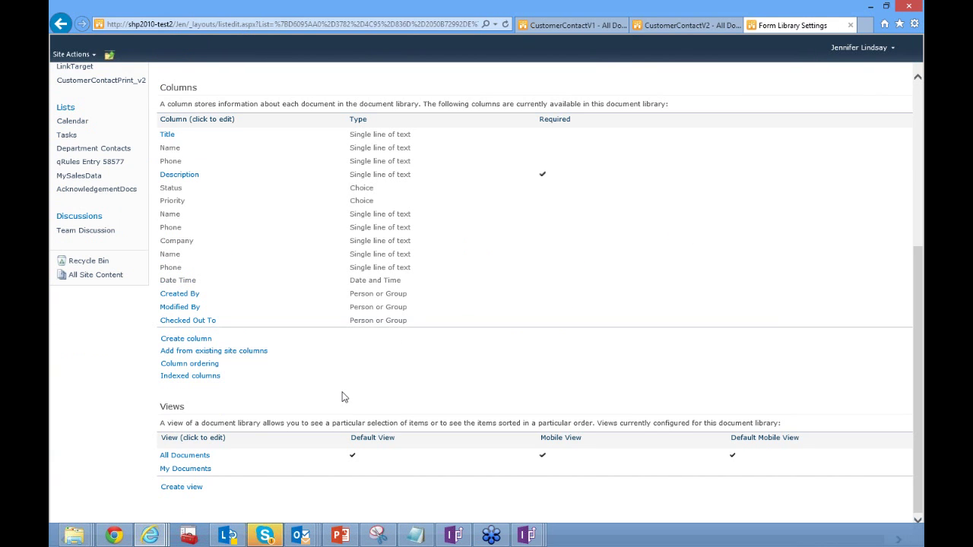
scroll(341, 396, "up", 5)
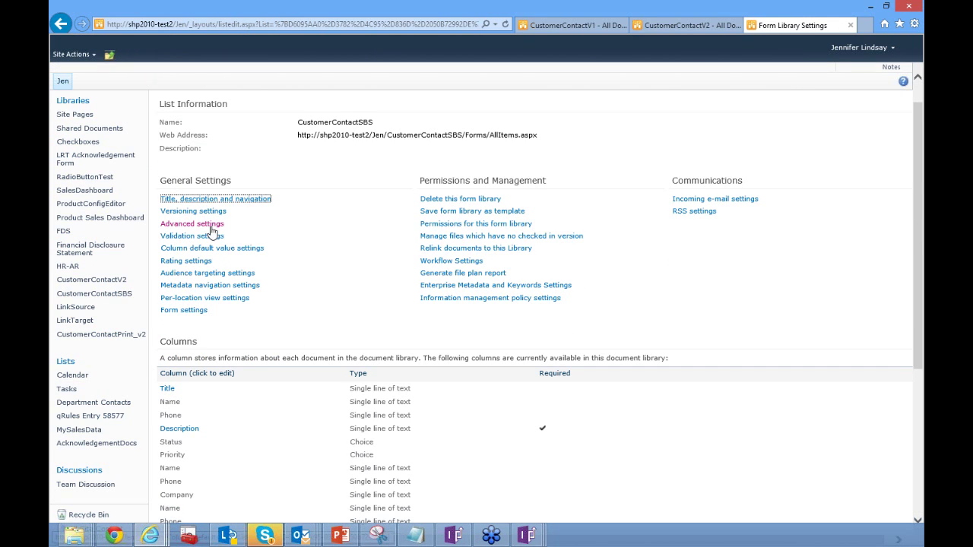
scroll(403, 208, "up", 1)
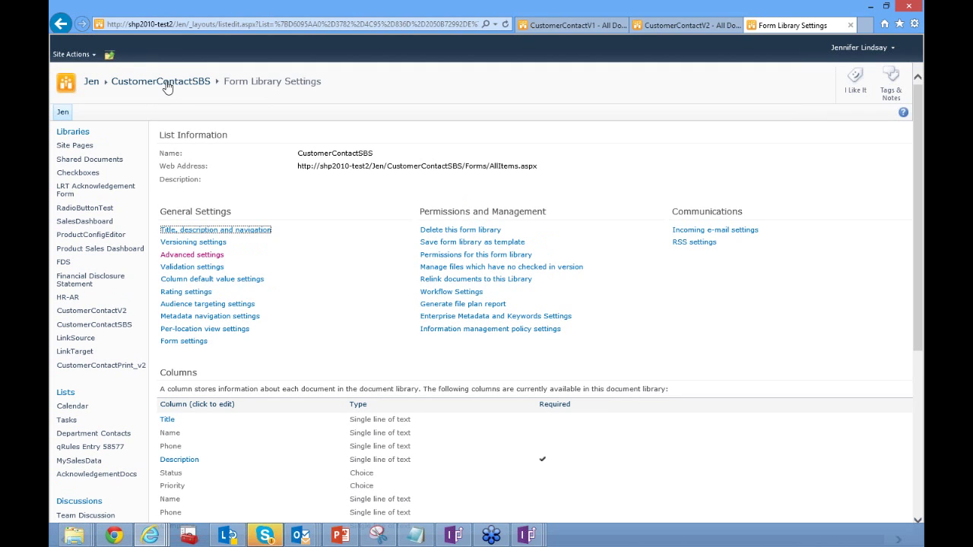
Reopen the library settings from the document list and go to Advanced settings
left_click(165, 85)
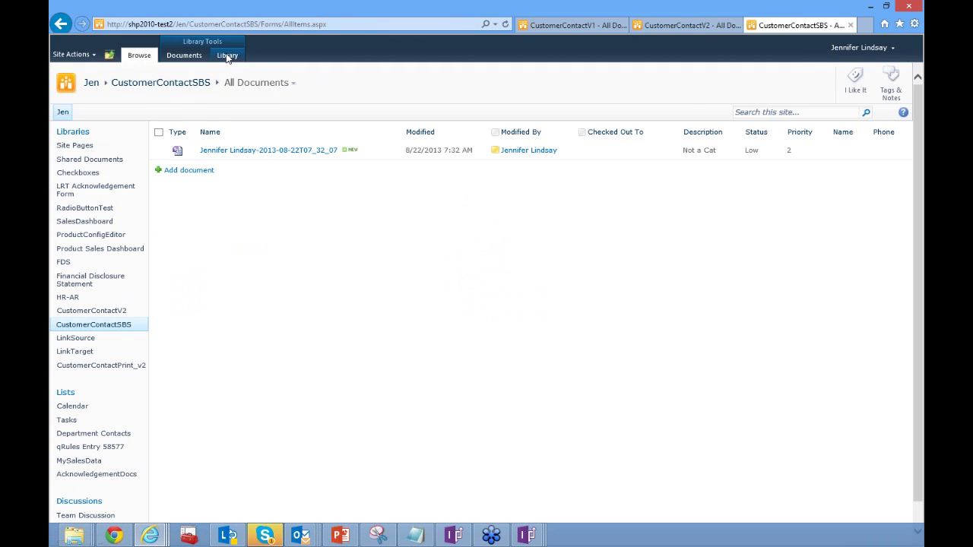
left_click(227, 57)
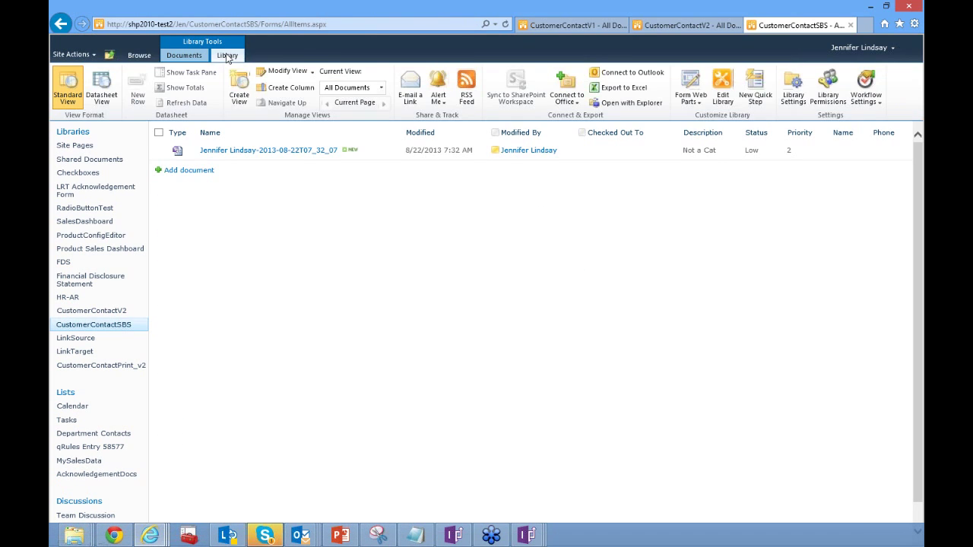
left_click(795, 86)
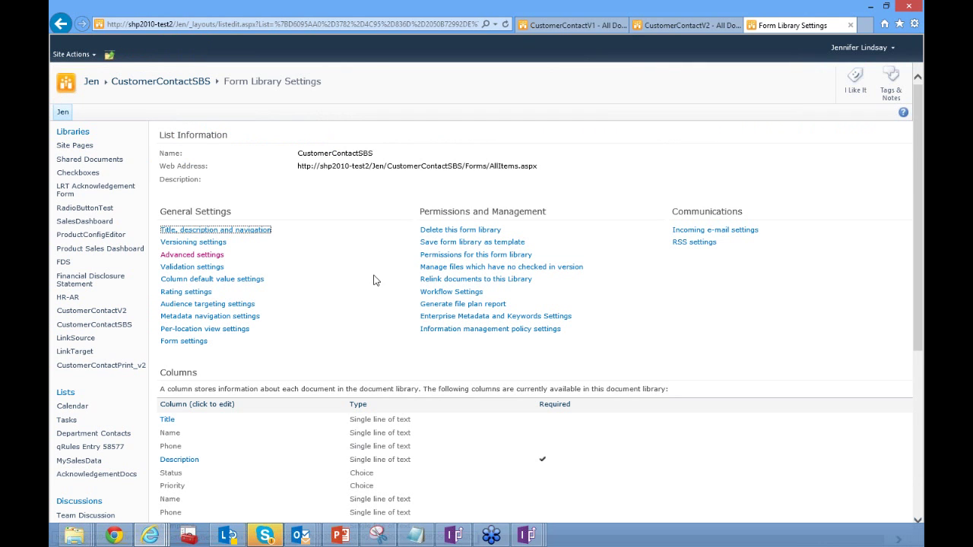
left_click(188, 257)
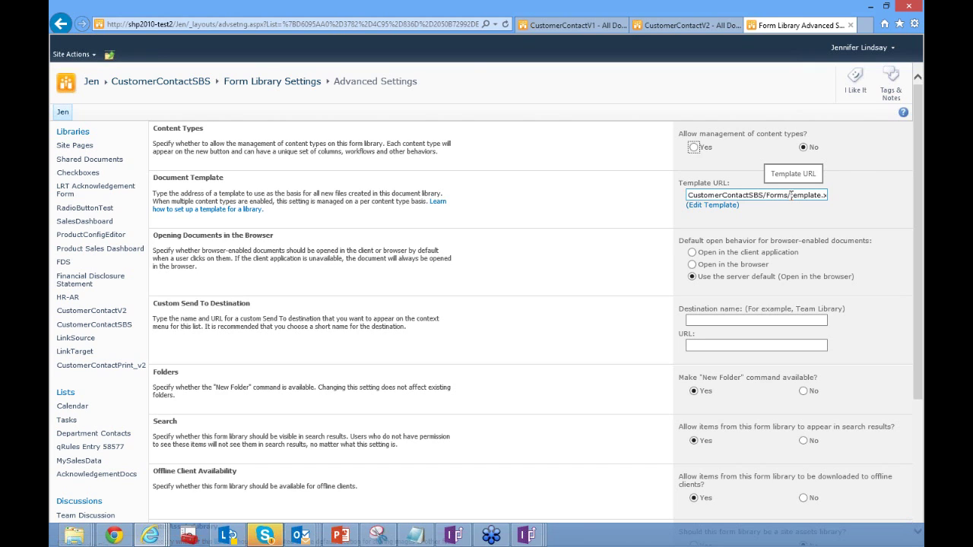
Set Allow management of content types to Yes, save, then go to Add from existing site content types
left_click(693, 148)
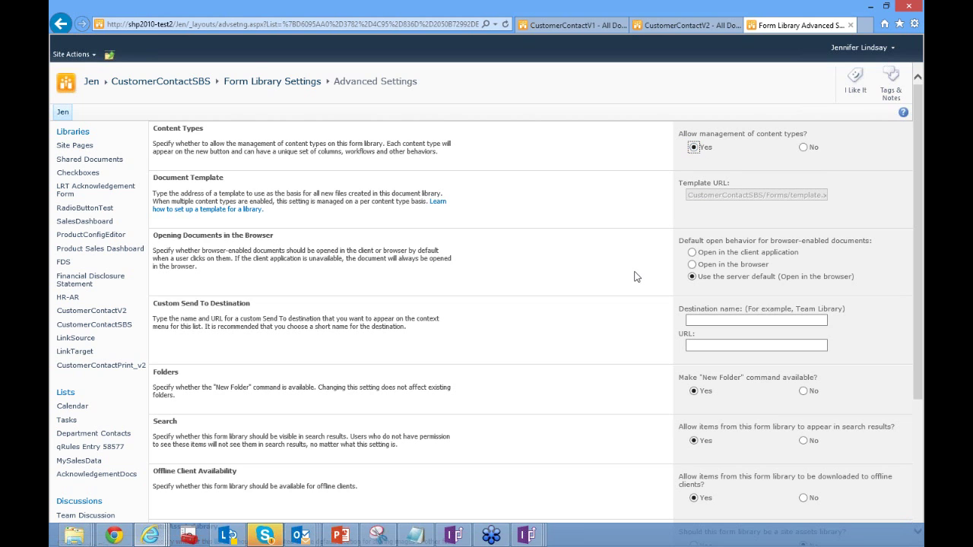
scroll(637, 276, "down", 3)
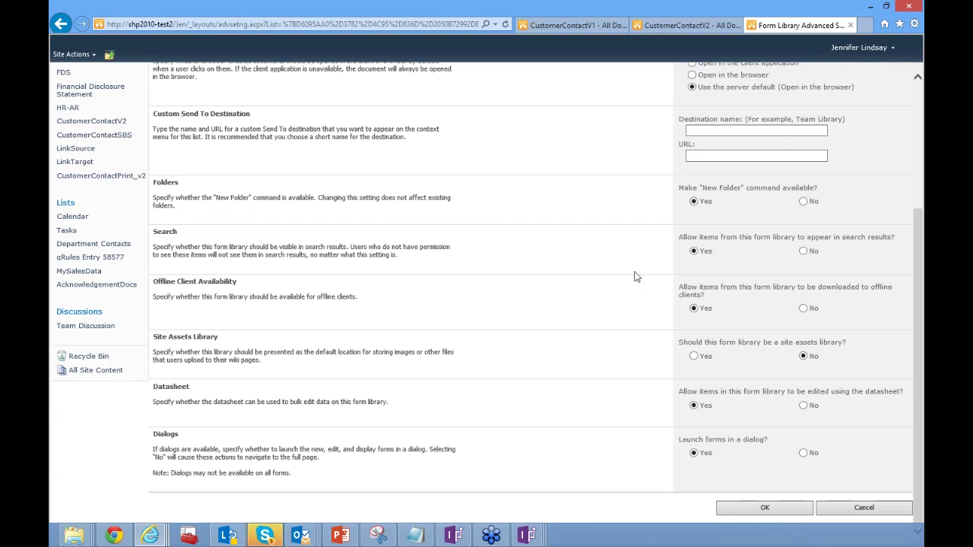
left_click(766, 509)
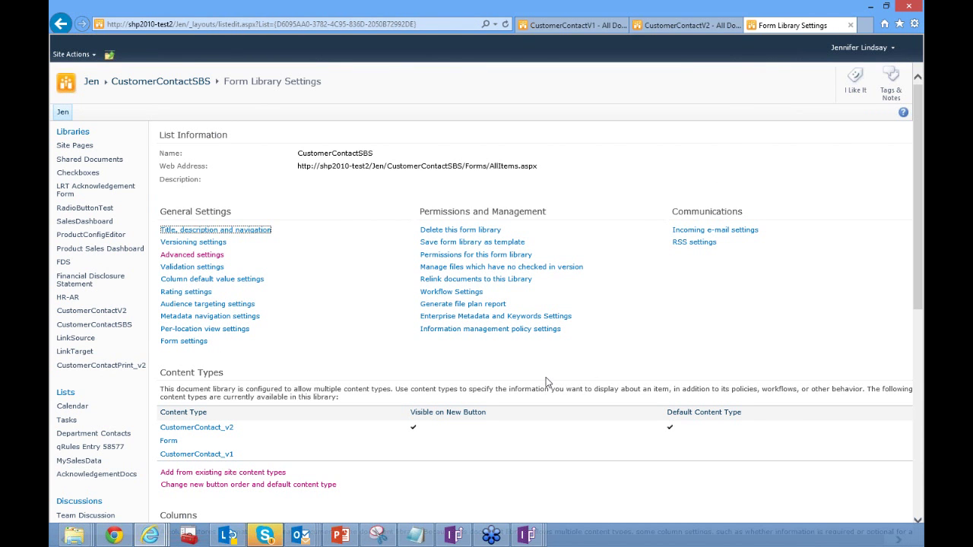
scroll(546, 377, "down", 3)
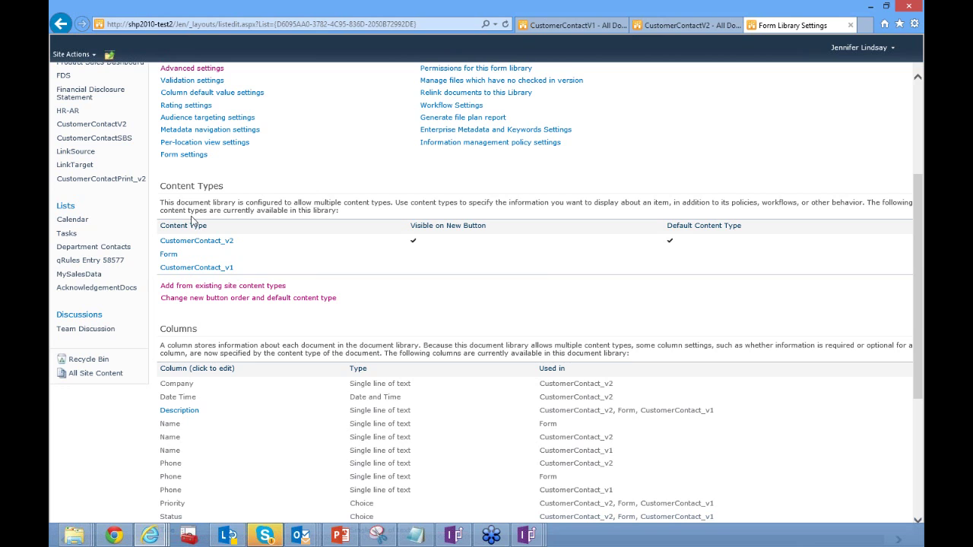
left_click(216, 288)
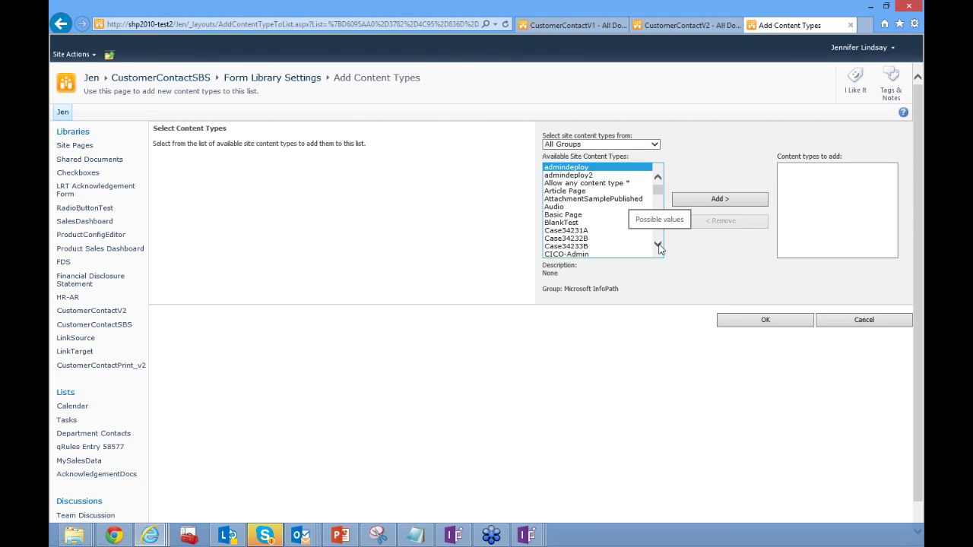
Select CustomerContact-v1 among the available site content types, then cancel without adding it
scroll(658, 247, "down", 1)
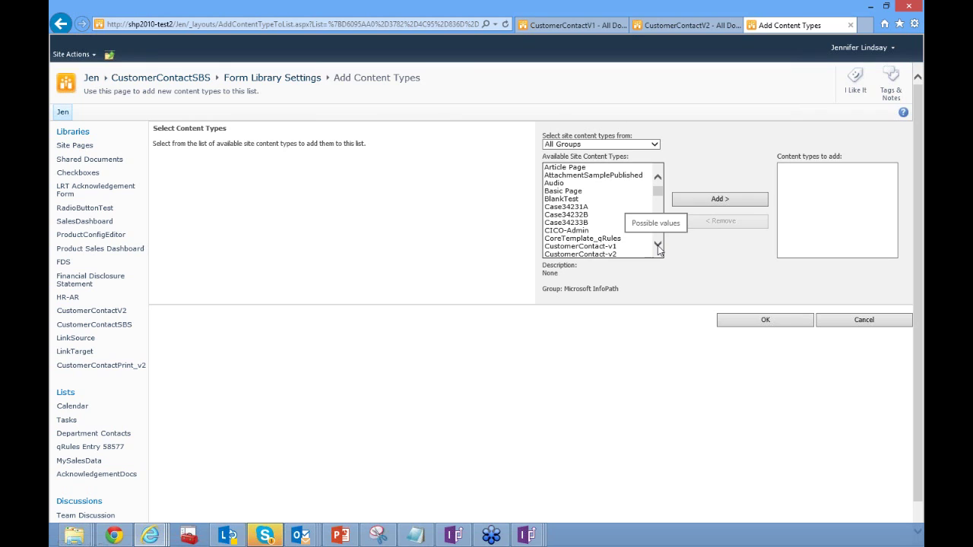
scroll(658, 247, "down", 1)
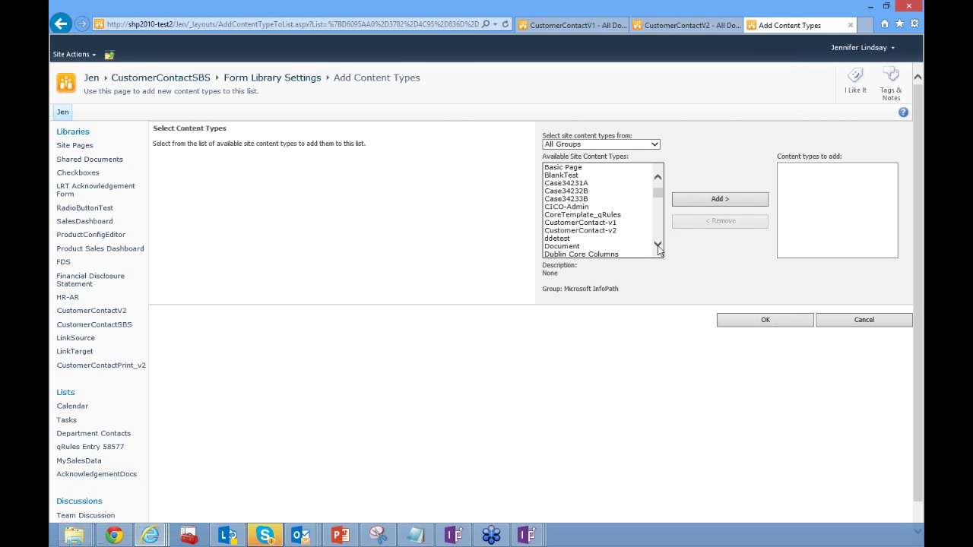
left_click(580, 222)
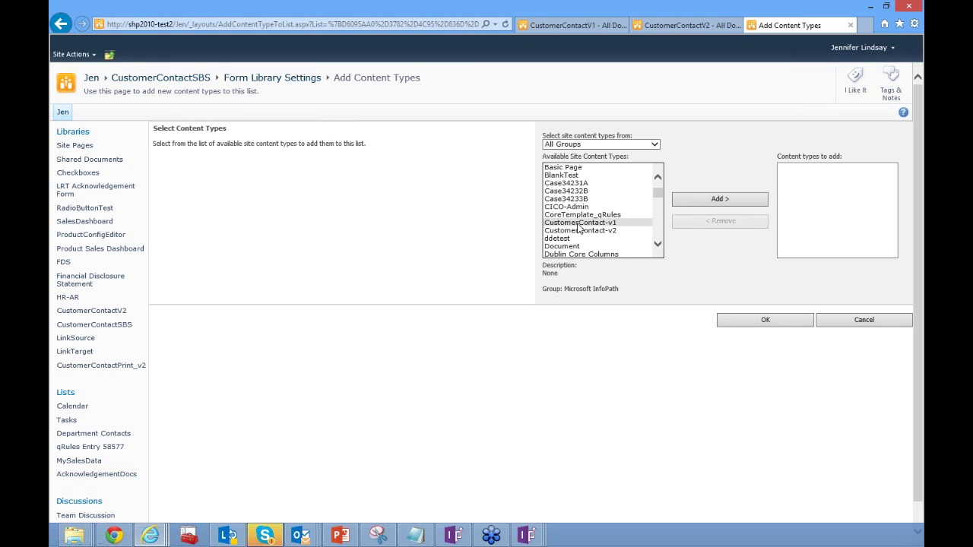
left_click(580, 223)
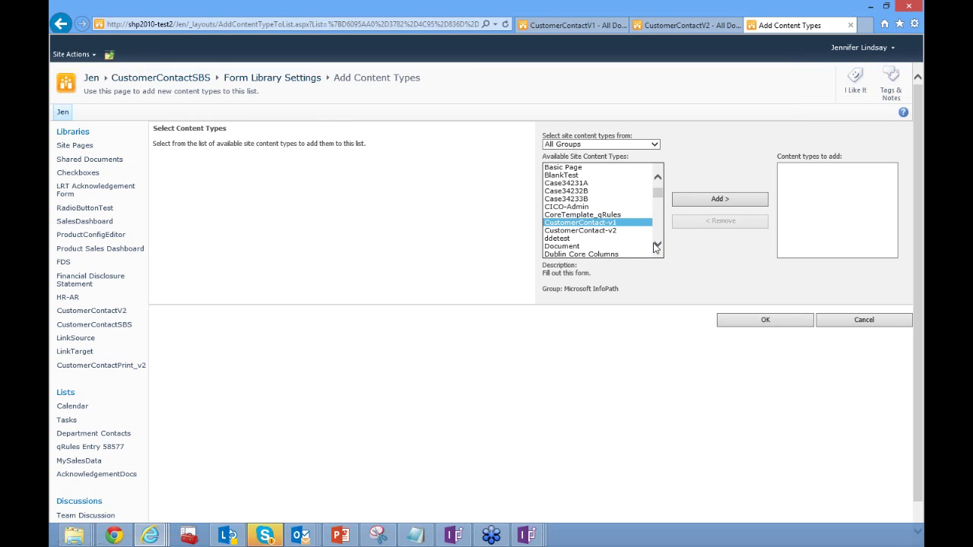
left_click(851, 322)
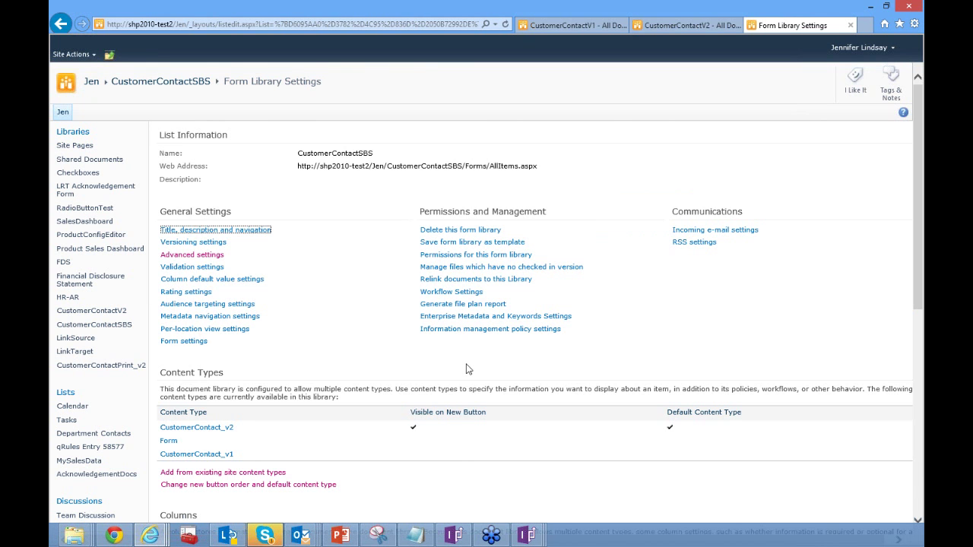
Attempt to delete the CustomerContact_v2 content type, then go back to the site after the in-use error
scroll(466, 369, "down", 6)
scroll(465, 369, "up", 2)
scroll(466, 369, "up", 1)
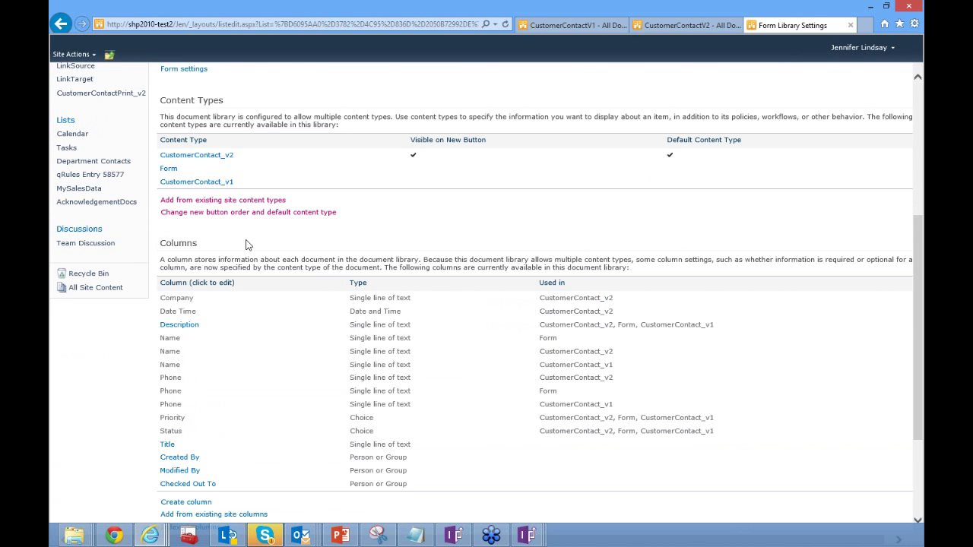
left_click(200, 157)
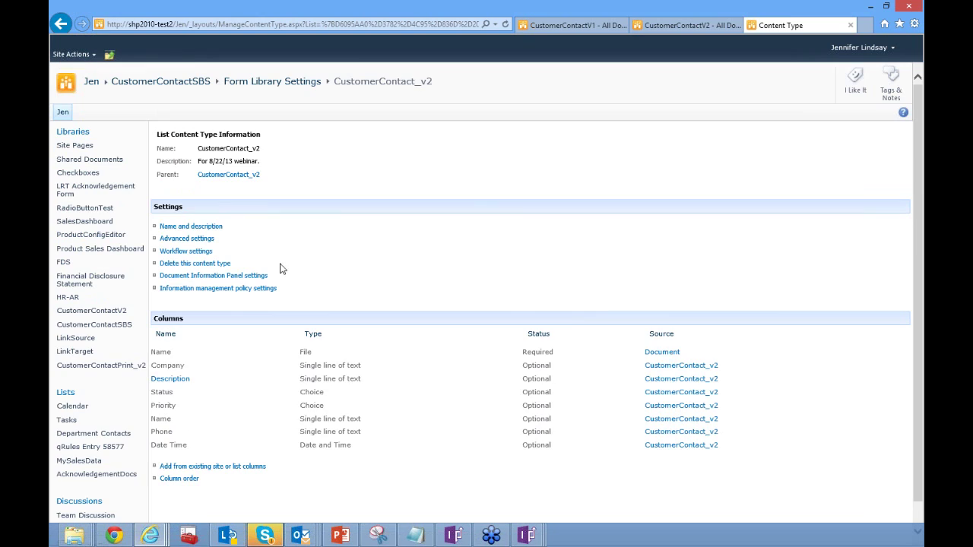
left_click(186, 264)
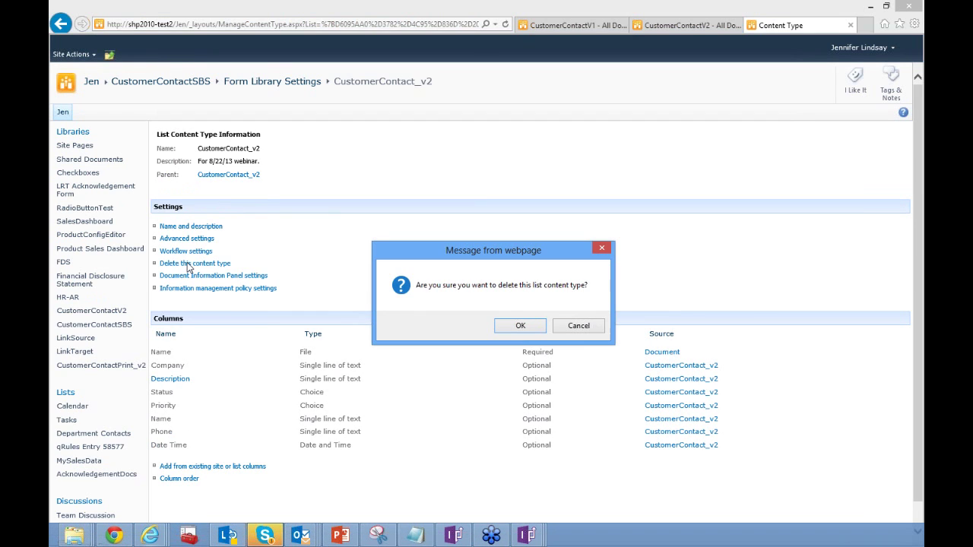
left_click(519, 327)
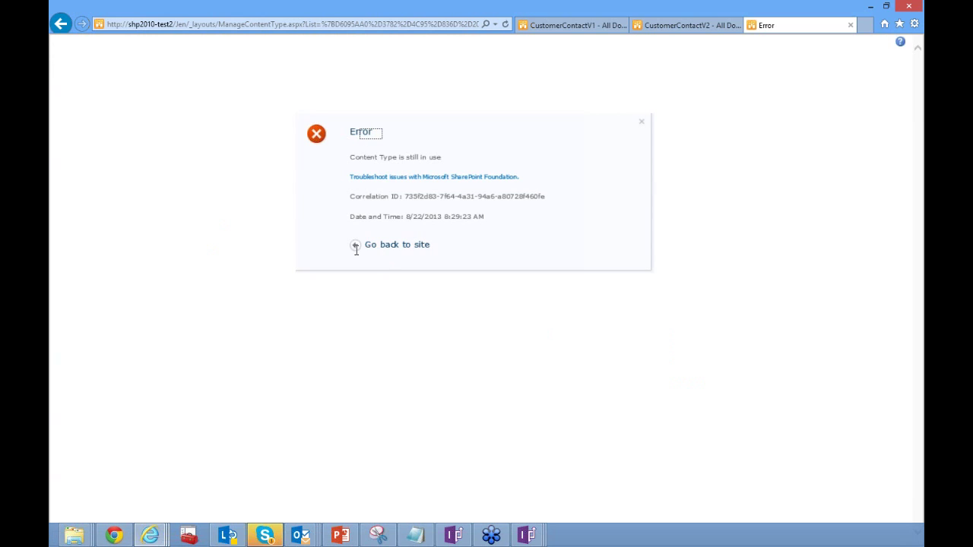
left_click(376, 253)
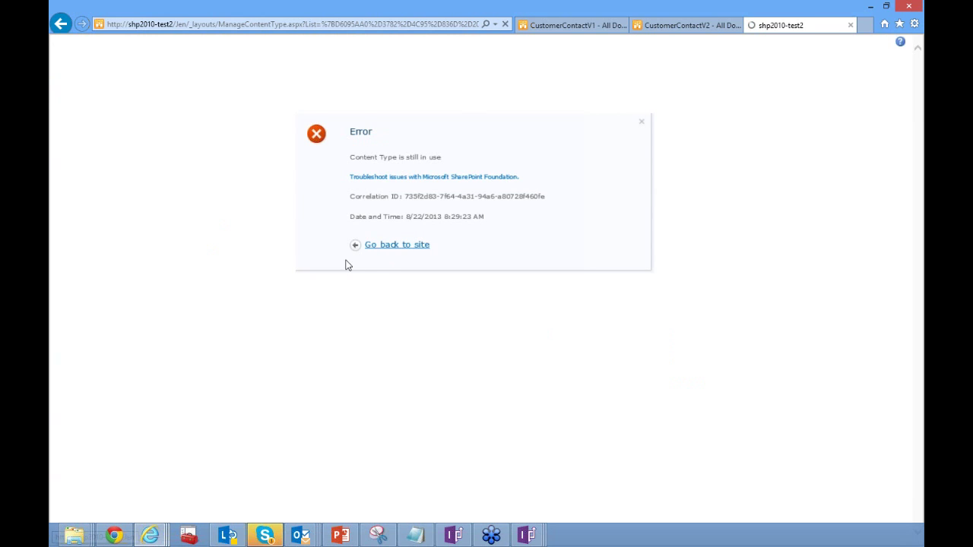
left_click(397, 251)
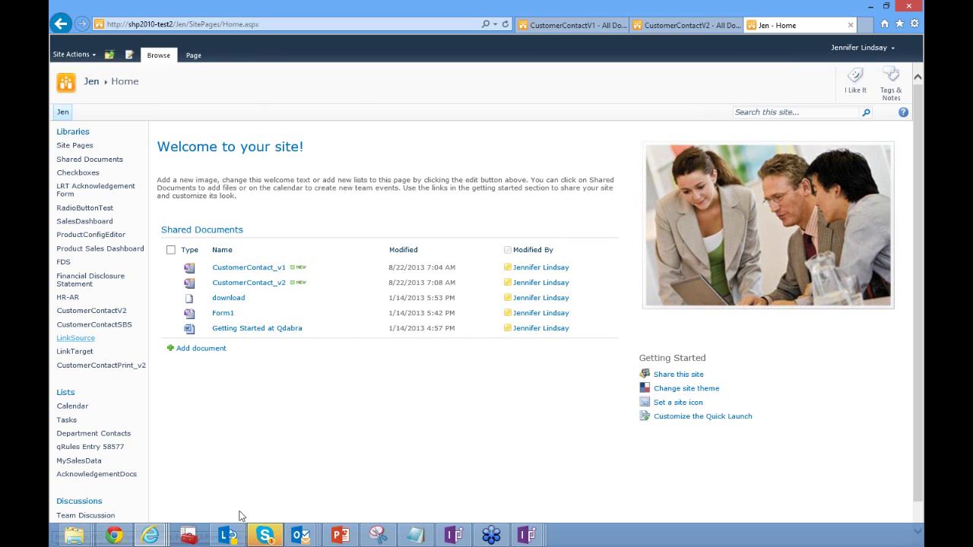
Follow the slide's Customer Contact hyperlink and go to the CustomerContactSBS library settings
left_click(341, 535)
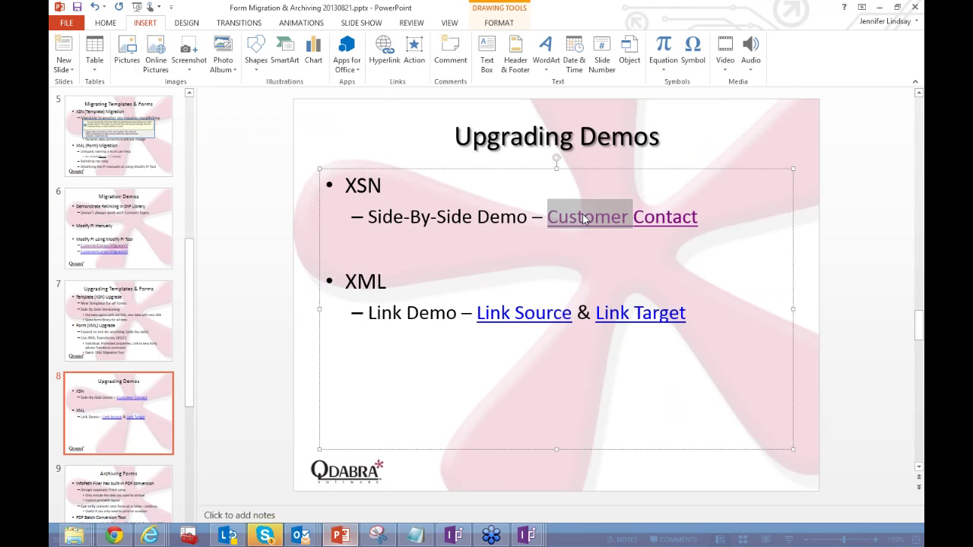
right_click(596, 225)
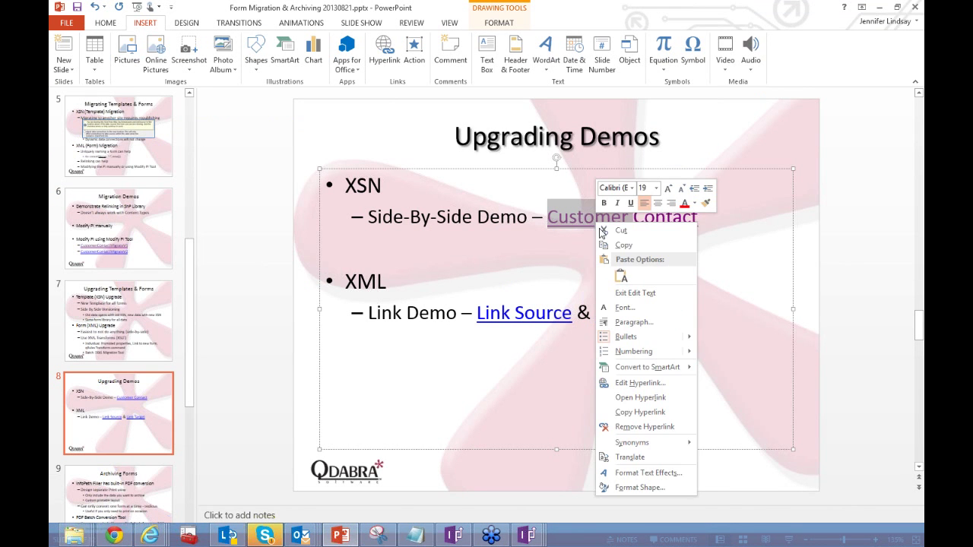
left_click(630, 398)
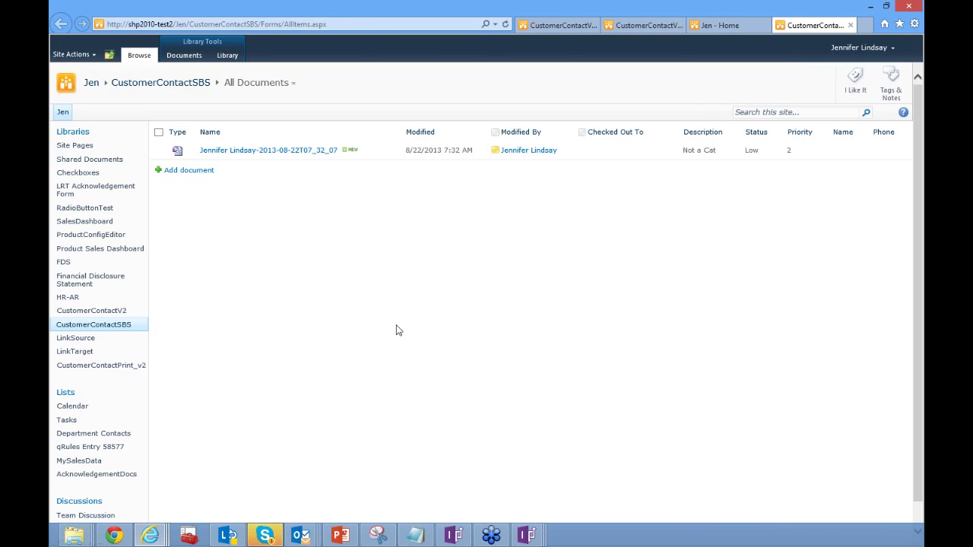
left_click(228, 55)
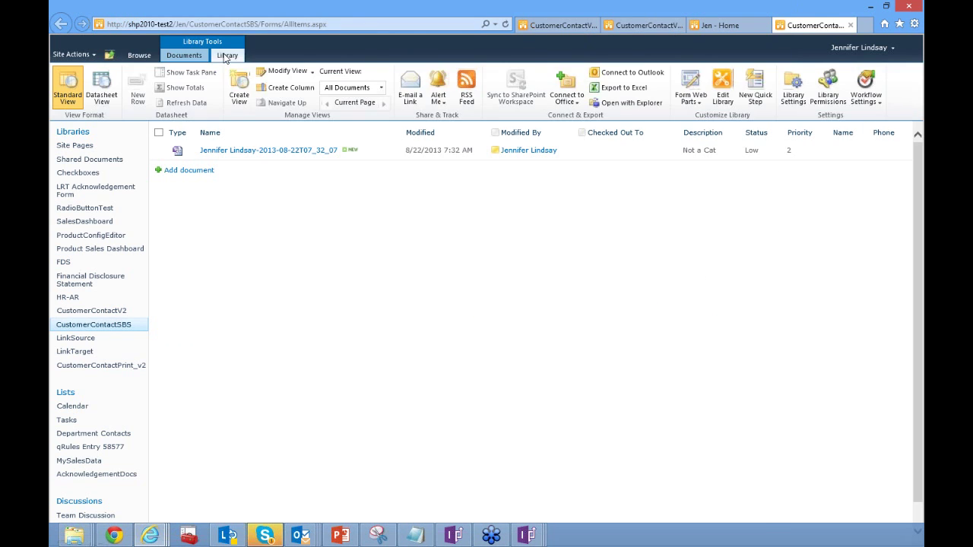
left_click(790, 85)
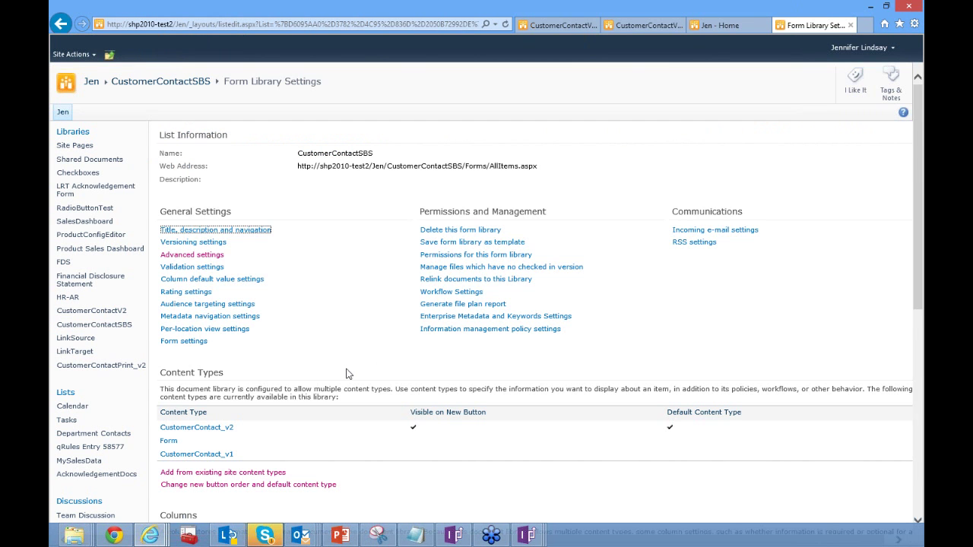
View the CustomerContact_v2 content type details, then return to the form library settings
scroll(346, 373, "down", 3)
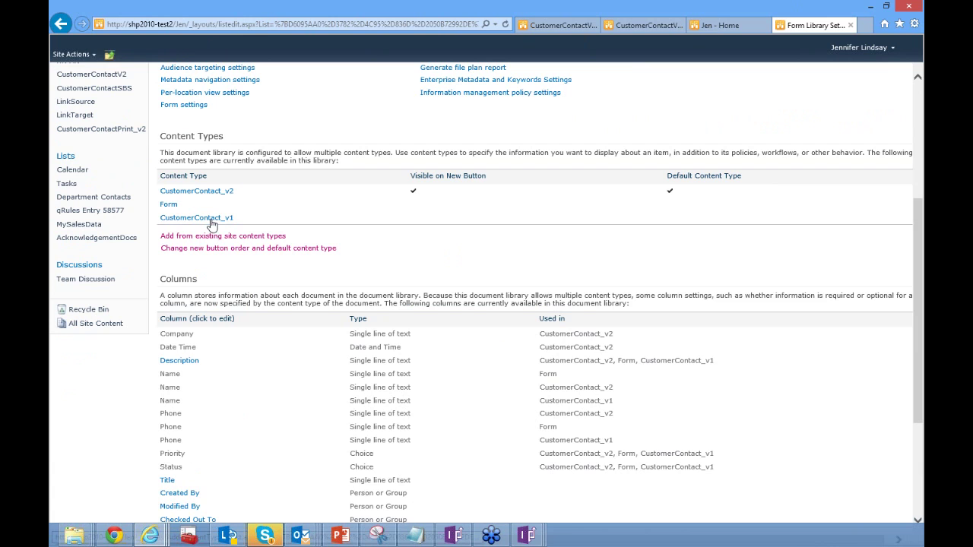
left_click(195, 192)
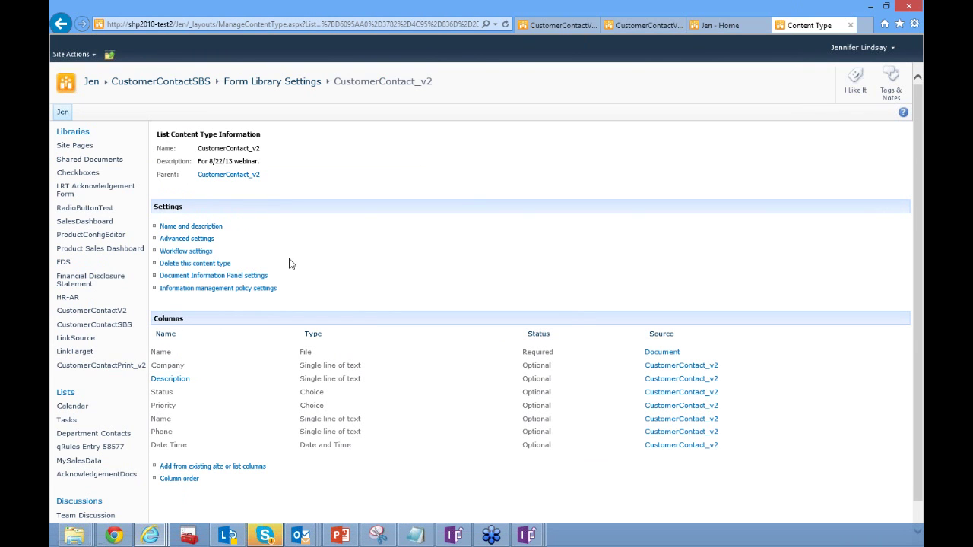
left_click(59, 25)
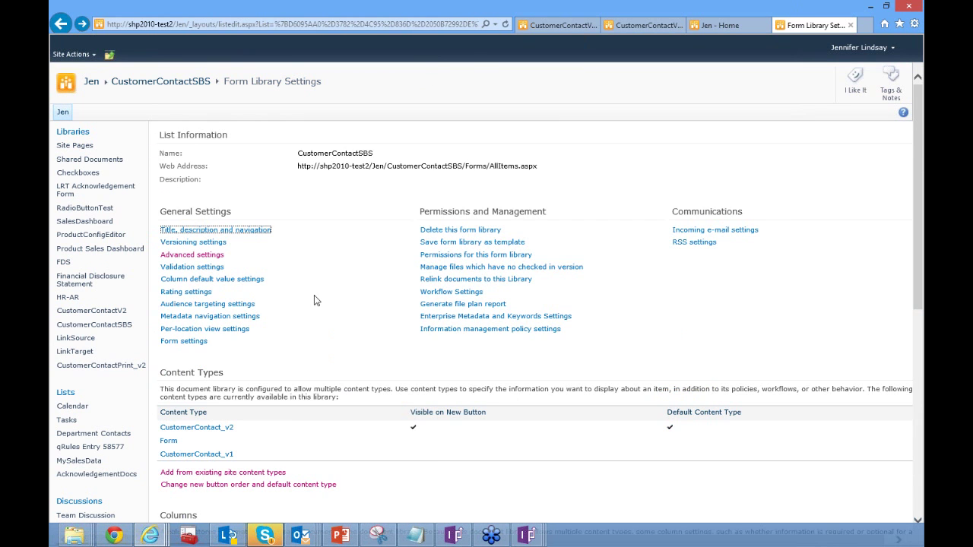
Remove CustomerContact_v2 from the New button and make Form the visible default content type
scroll(314, 300, "down", 3)
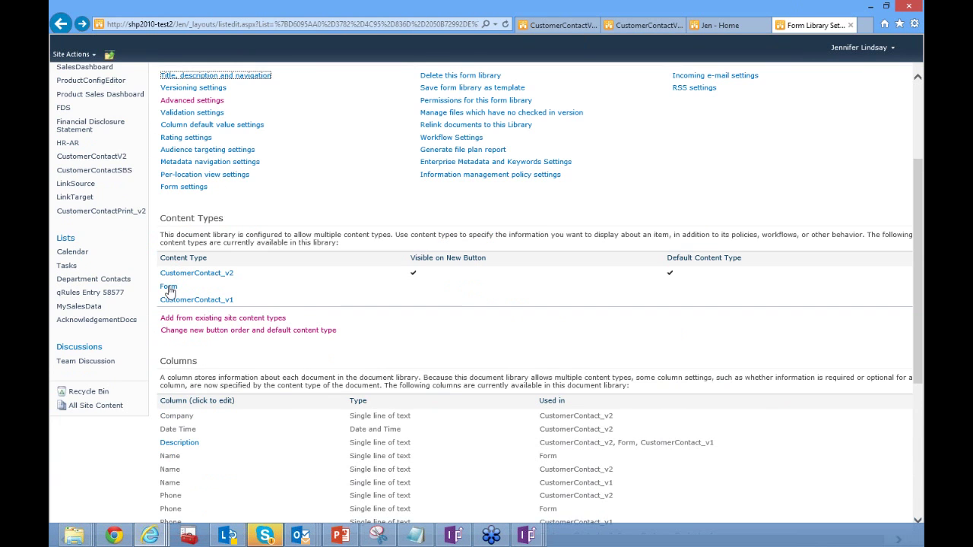
left_click(238, 334)
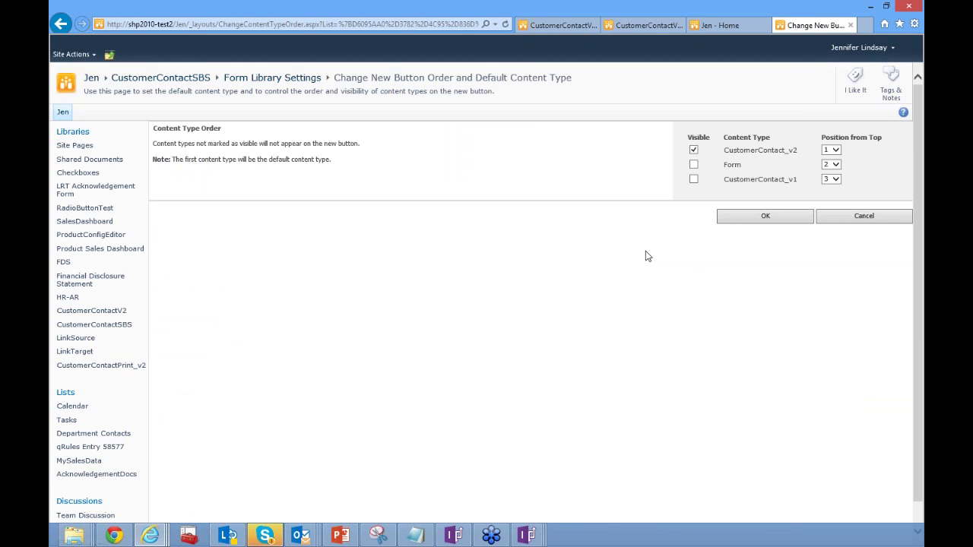
left_click(693, 150)
left_click(693, 165)
left_click(762, 218)
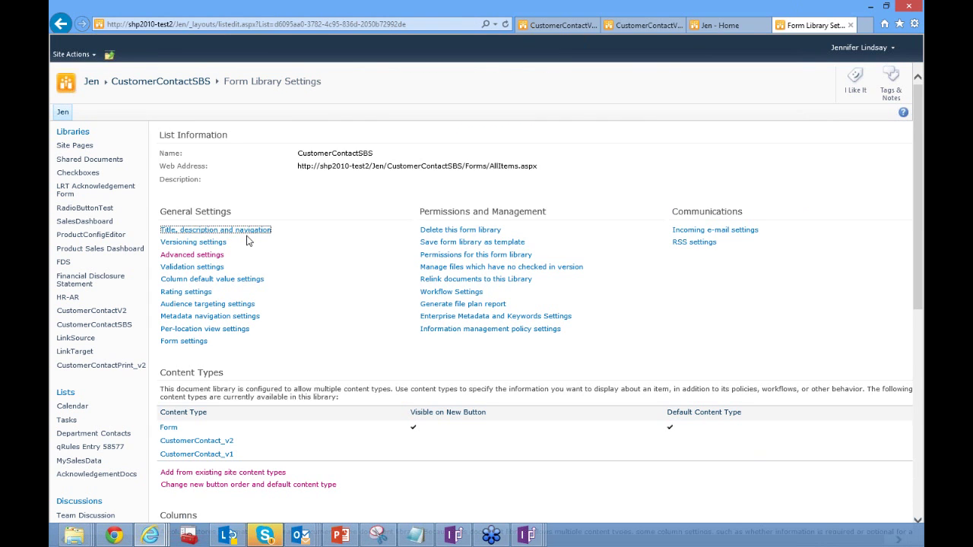
Set Allow management of content types to No, then start a new form from the CustomerContactSBS list
left_click(194, 258)
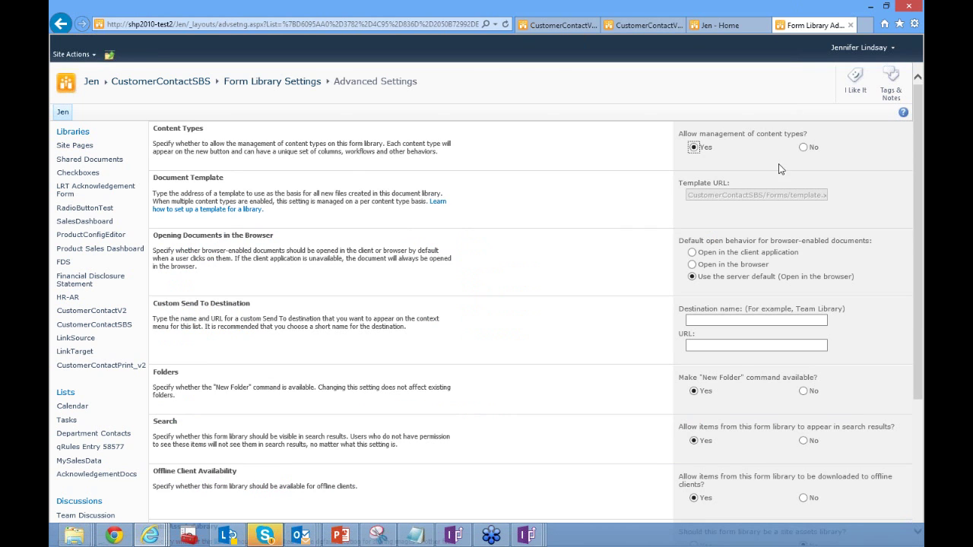
left_click(804, 148)
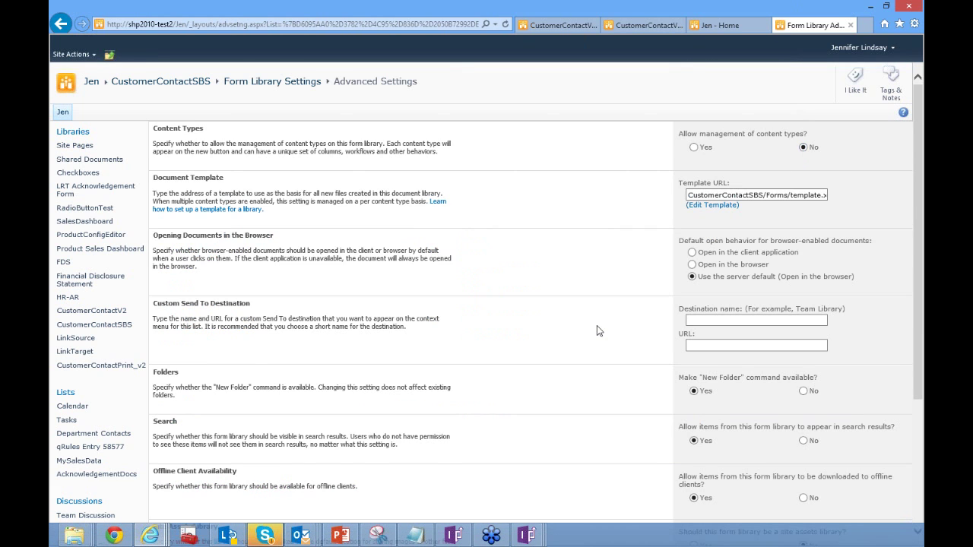
scroll(597, 325, "down", 5)
left_click(786, 513)
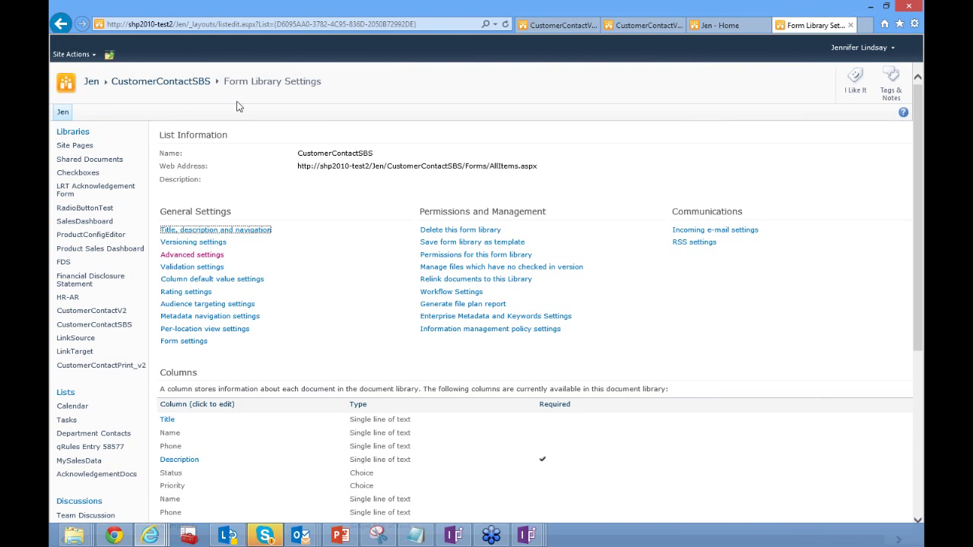
left_click(176, 89)
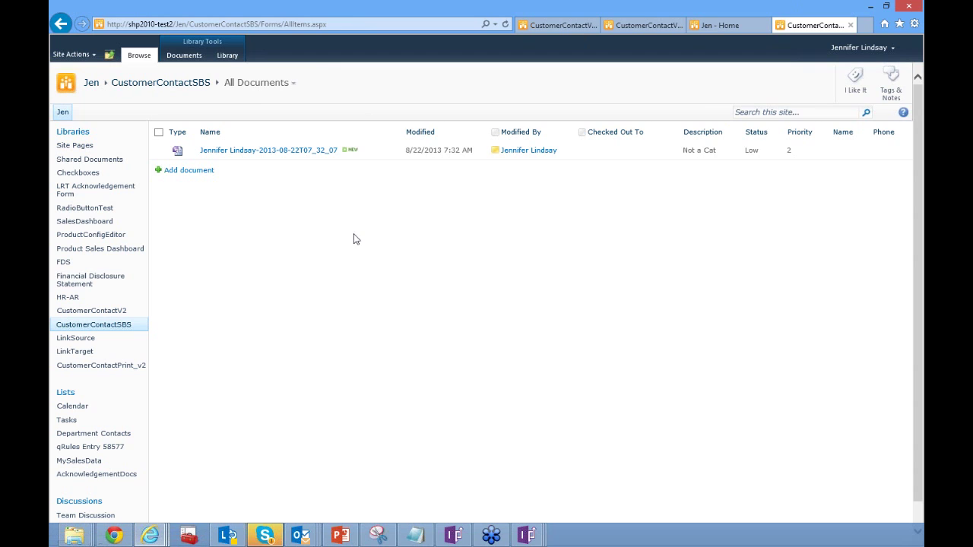
left_click(181, 174)
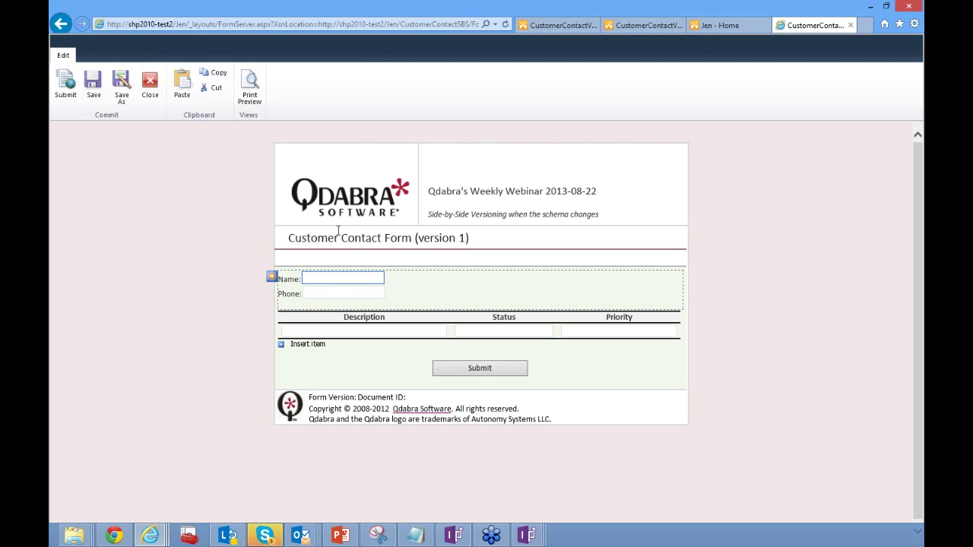
Fill the Name and Phone fields from the suggested contact entries
left_click(330, 294)
left_click(331, 280)
type("Jen")
left_click(330, 288)
type("(")
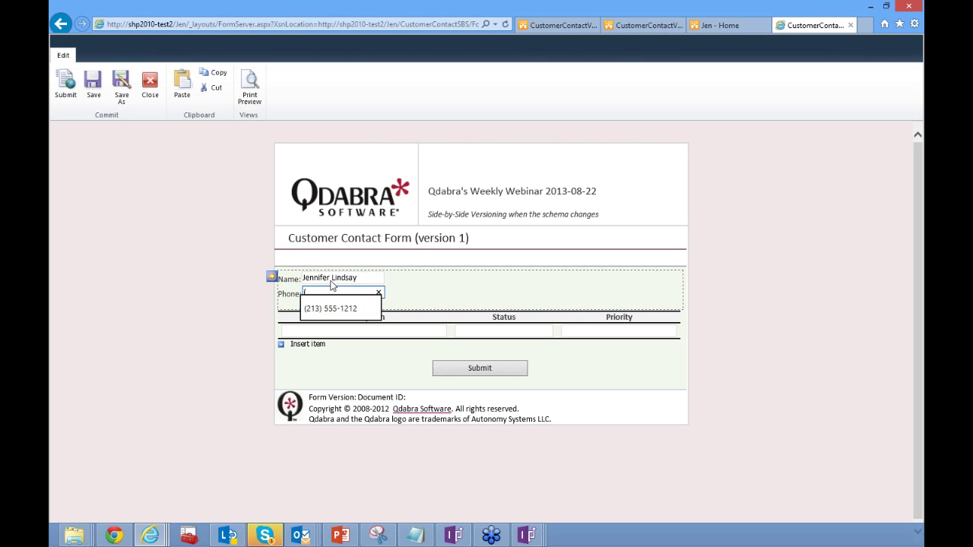
left_click(329, 308)
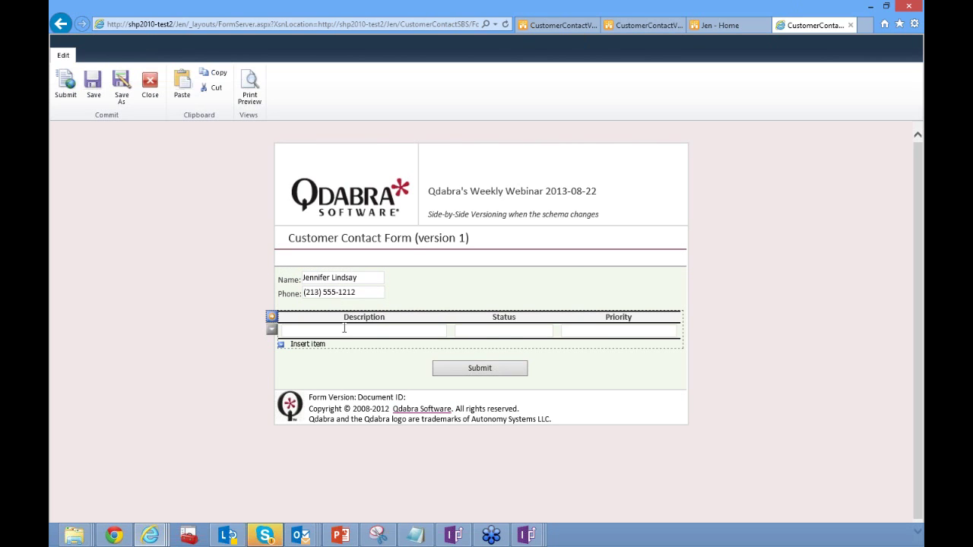
Add issue 'Yet Another Cat' with Status Alive and Priority 1, then submit the form
left_click(344, 328)
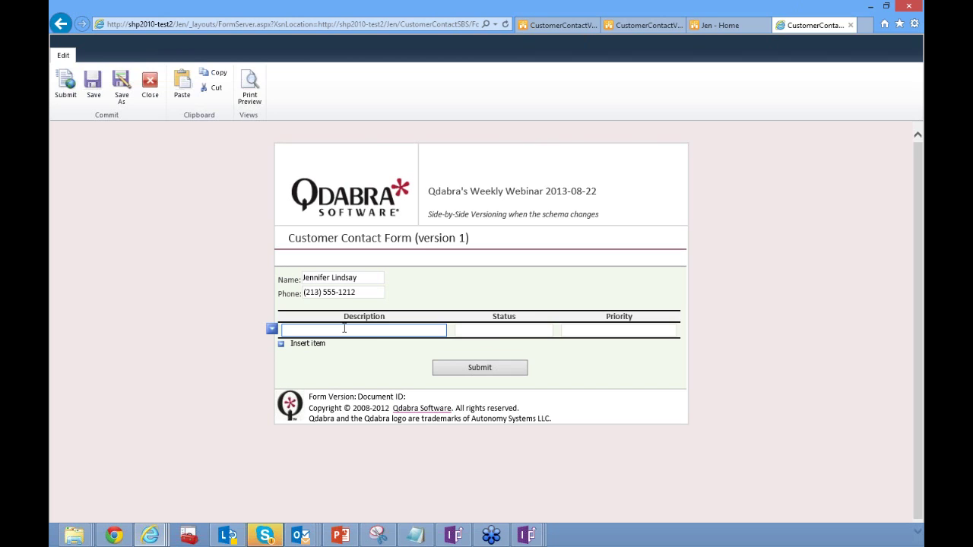
type("Yet")
type("Another Cat")
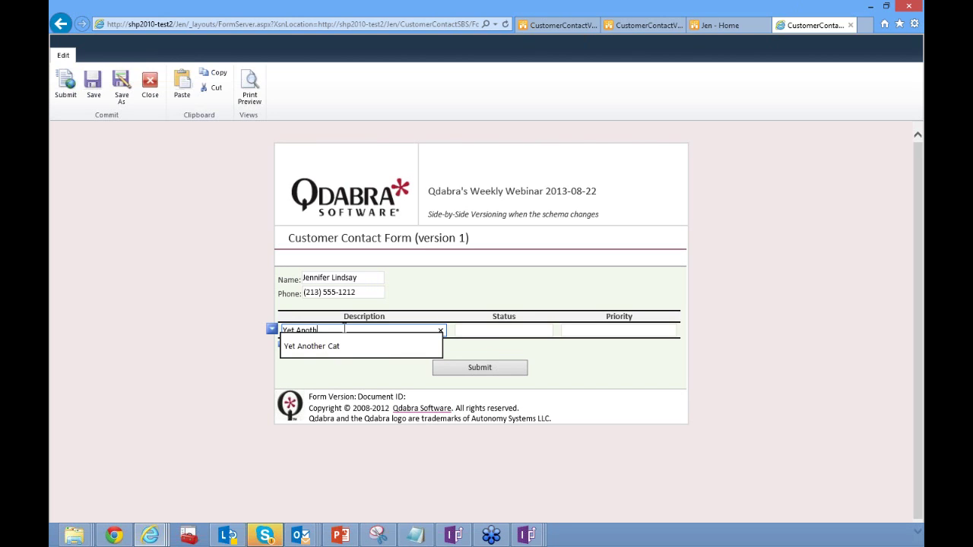
left_click(509, 331)
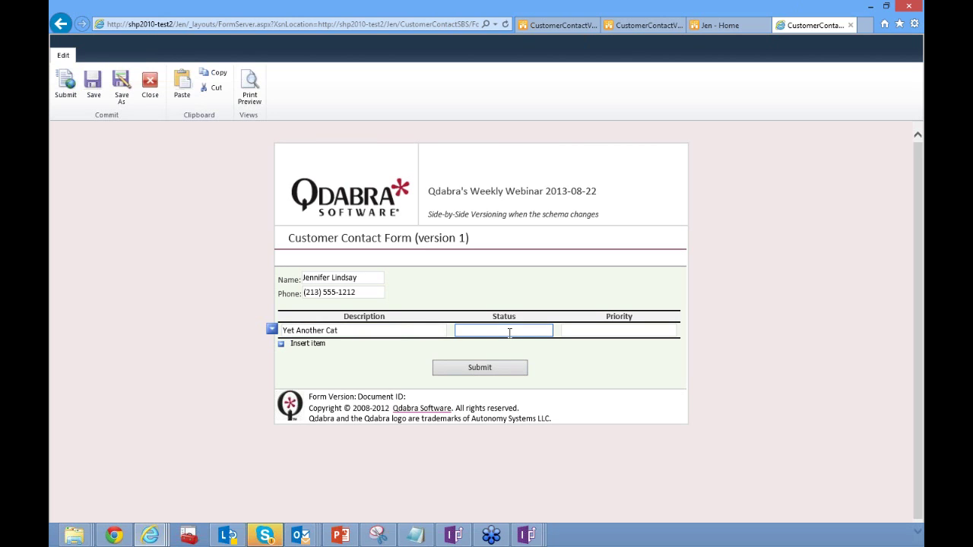
type("Alive")
key("Return")
left_click(582, 334)
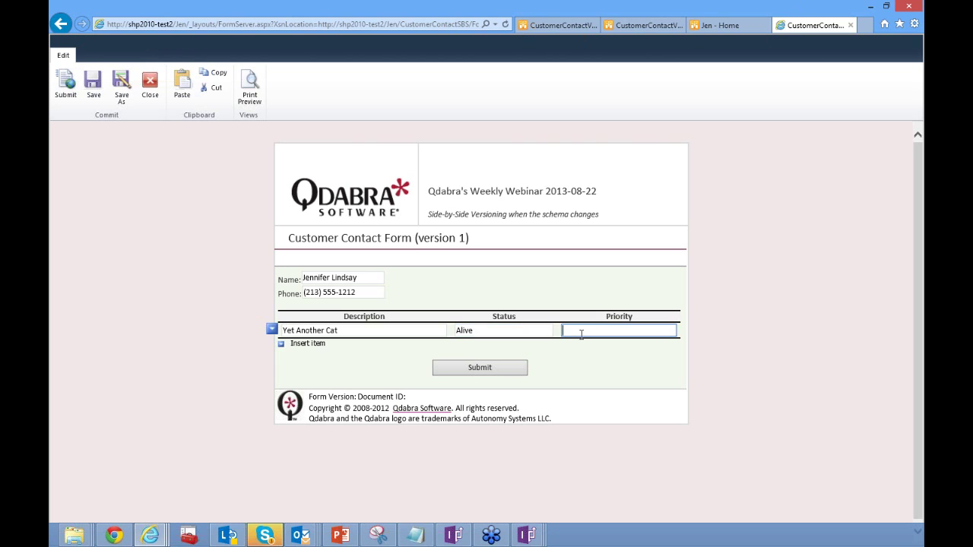
type("1")
left_click(581, 370)
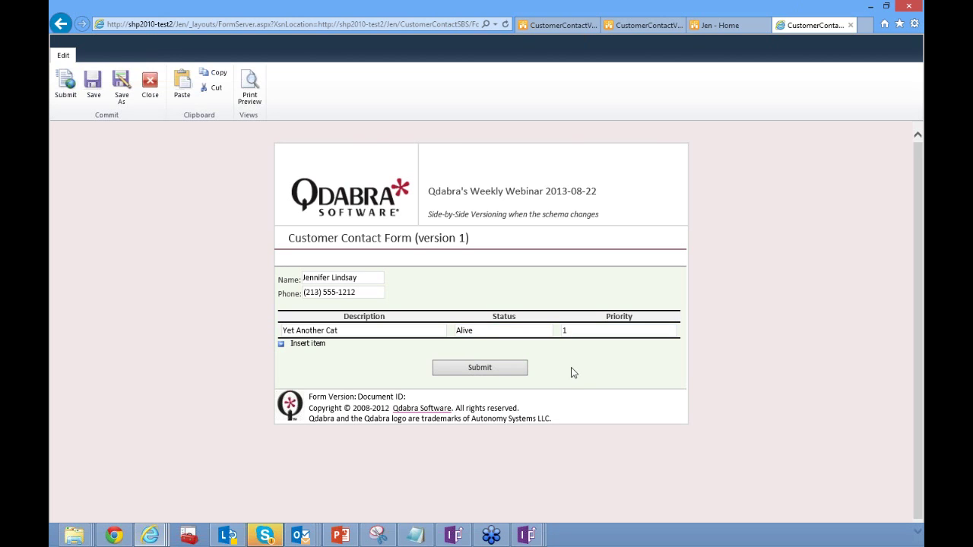
left_click(478, 368)
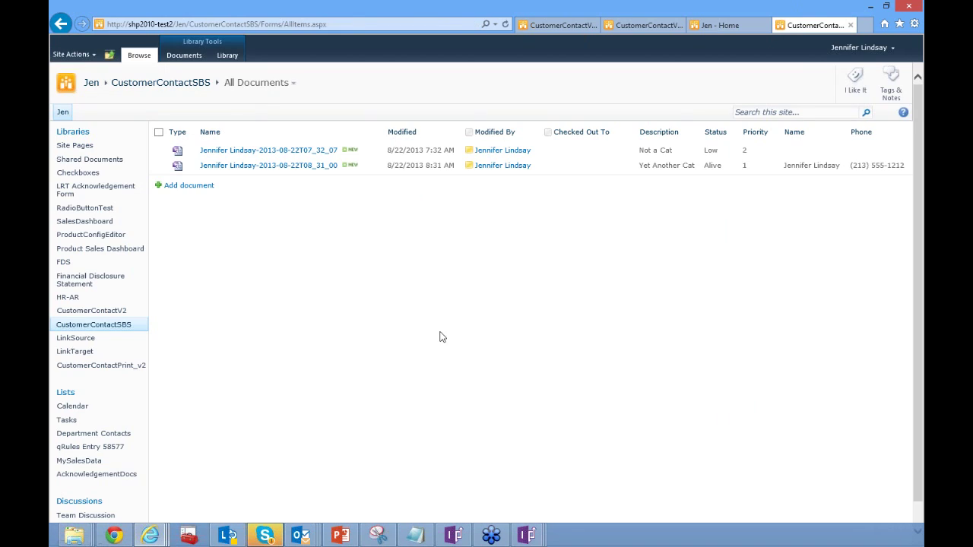
Delete the Not a Cat form to the Recycle Bin, leaving only the Yet Another Cat form
left_click(158, 151)
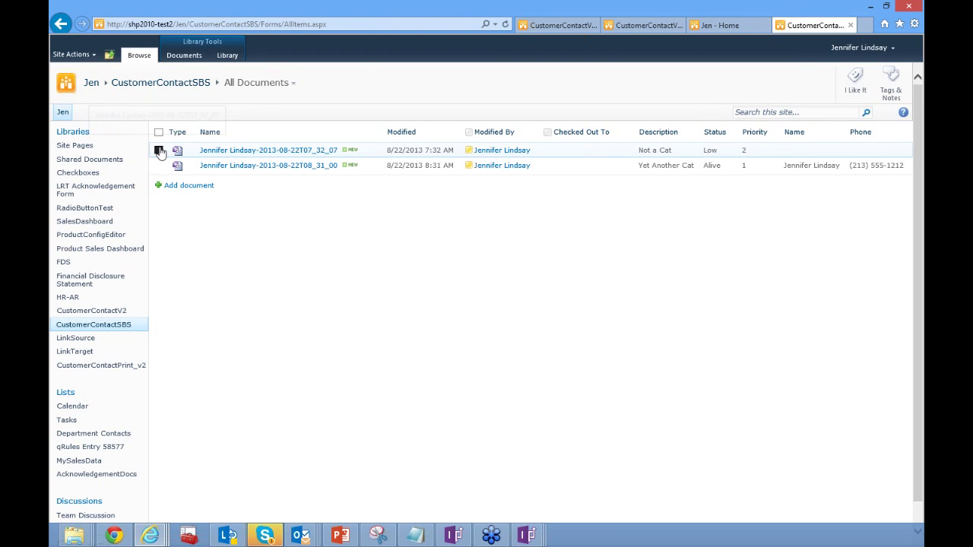
left_click(396, 104)
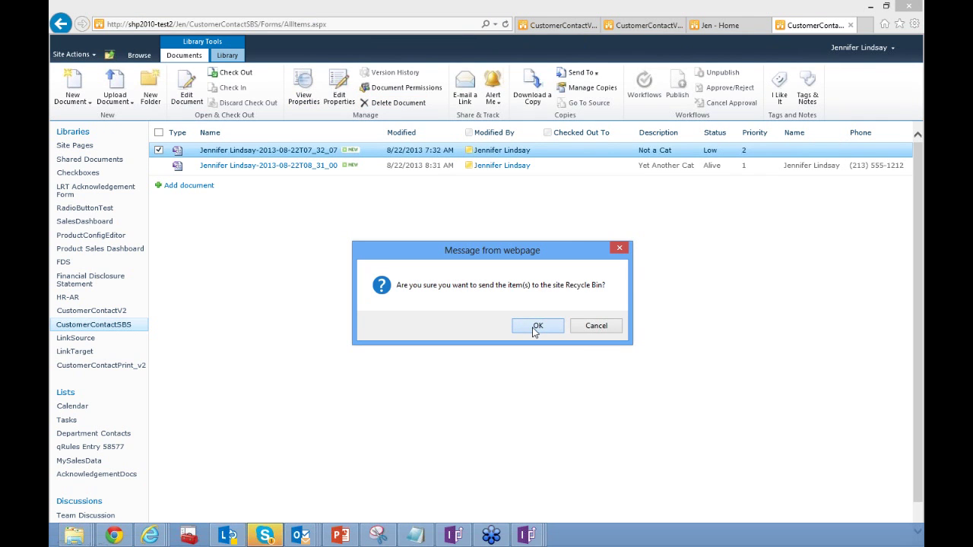
left_click(535, 327)
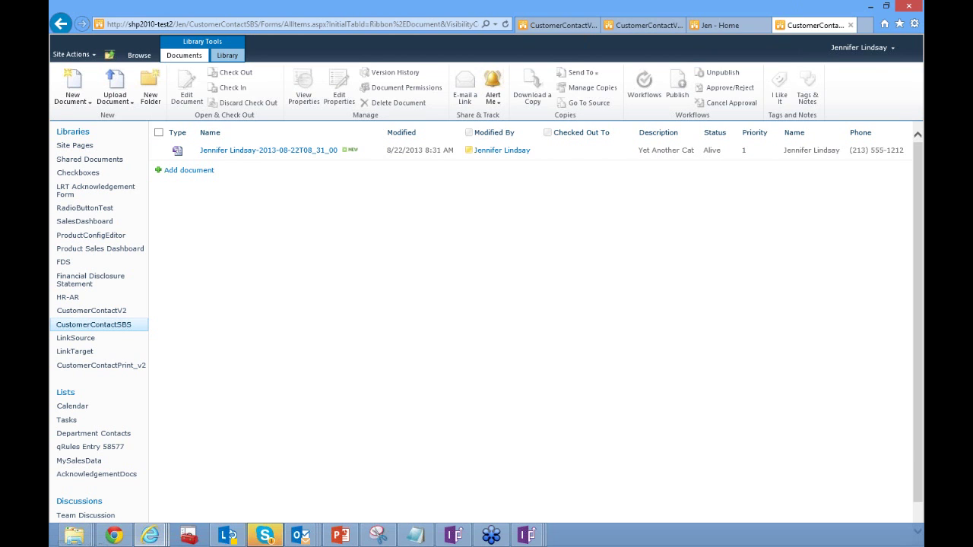
key("alt+Tab")
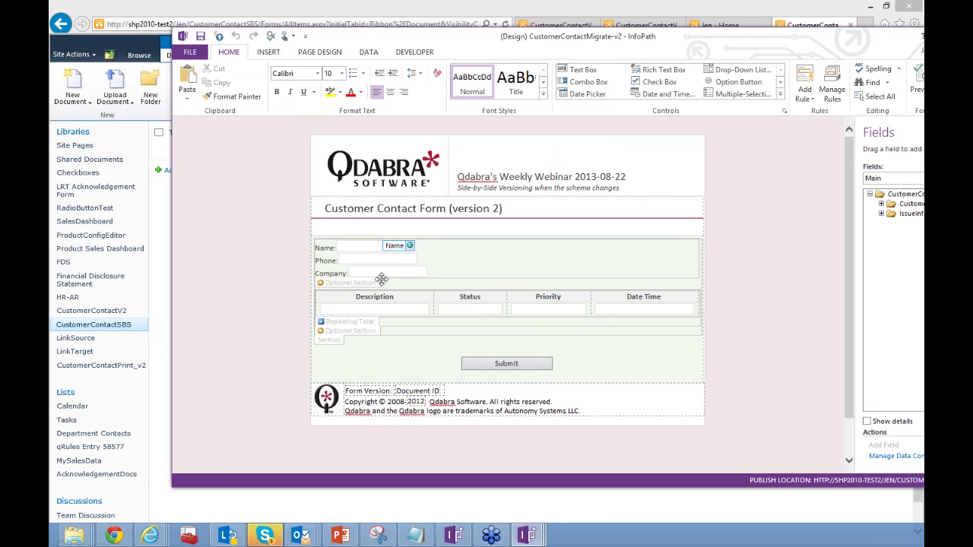
Select the Company text box and the DateTime control in the version 2 design, then return to the browser
left_click(382, 270)
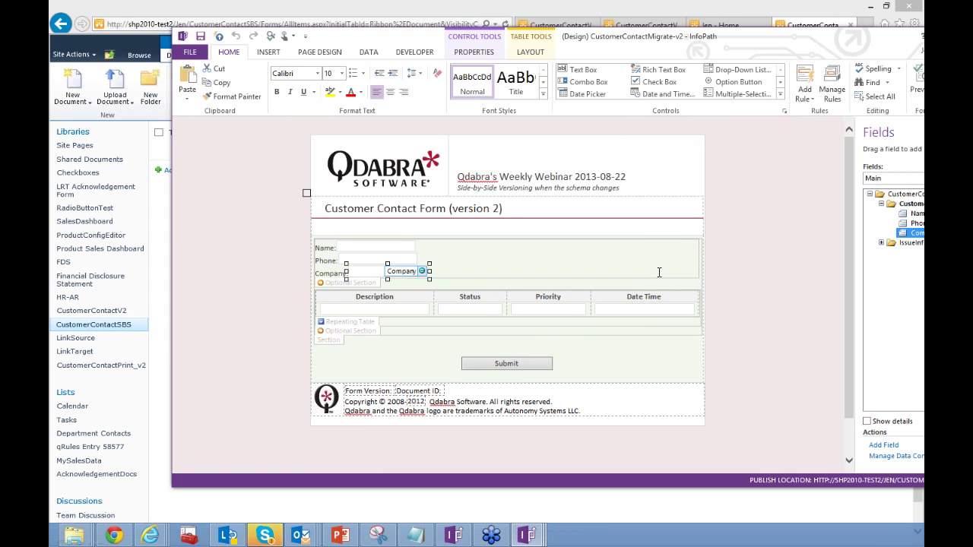
left_click(638, 314)
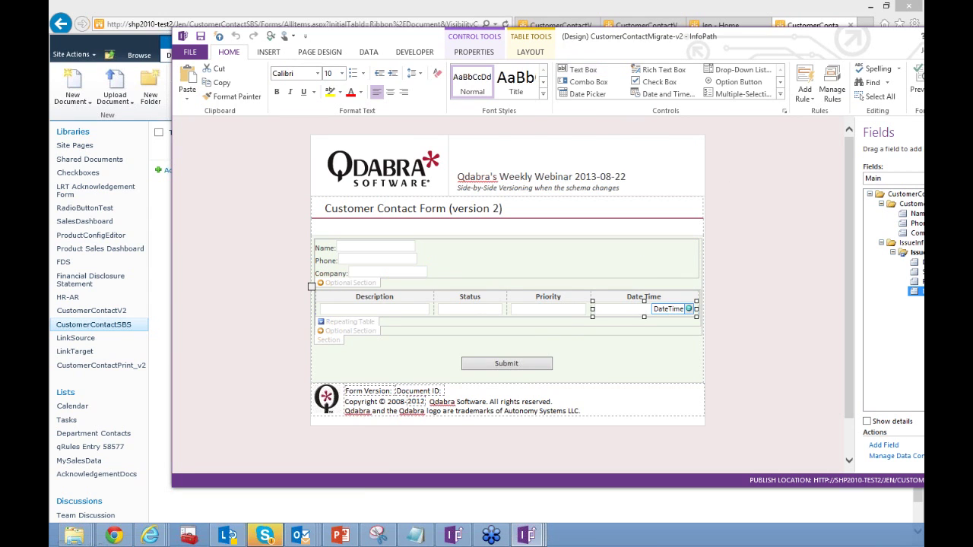
key("alt+Tab")
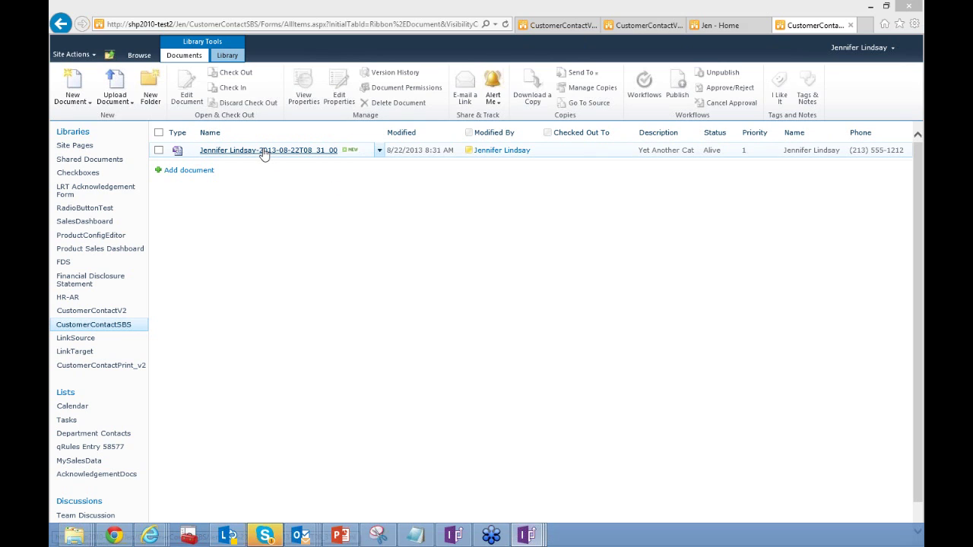
In CustomerContactSBS advanced settings, set Allow management of content types to Yes and save
left_click(228, 56)
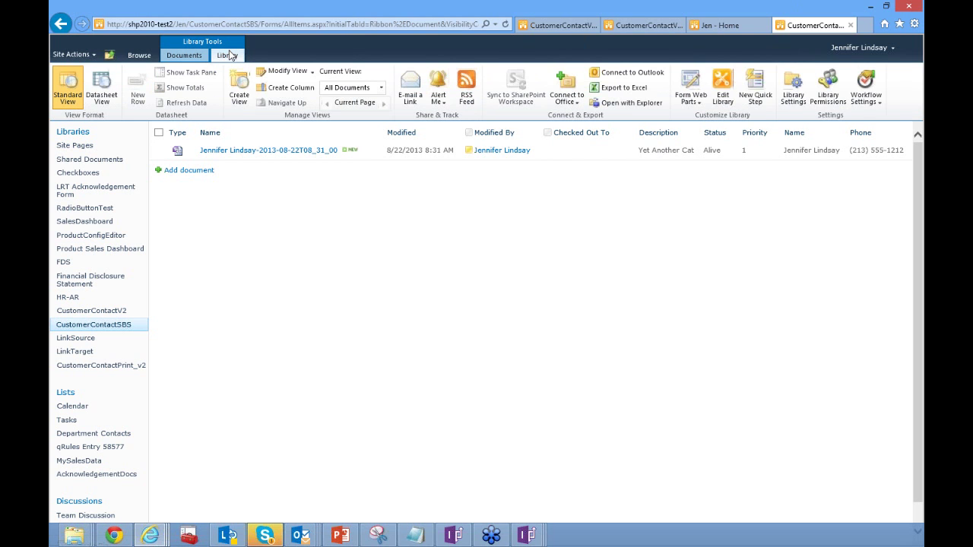
left_click(793, 84)
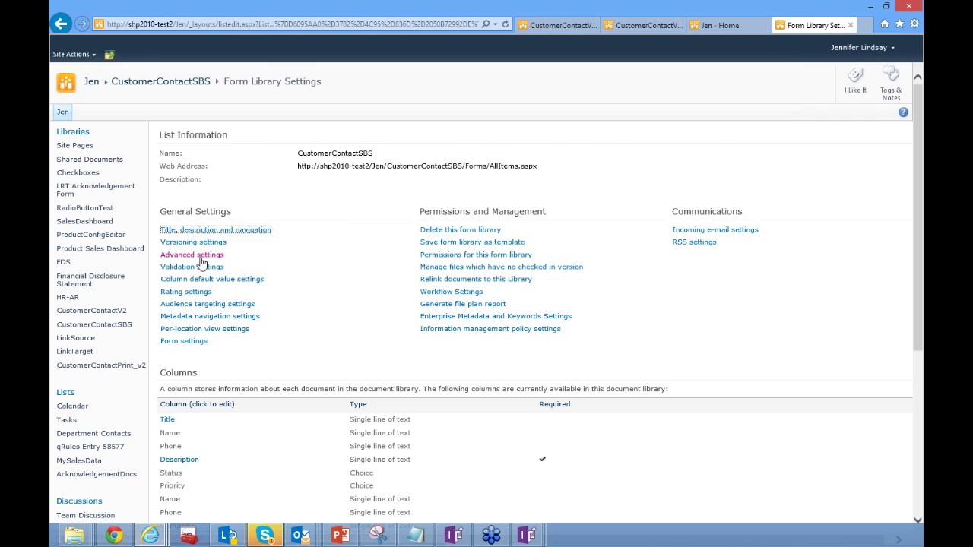
left_click(199, 258)
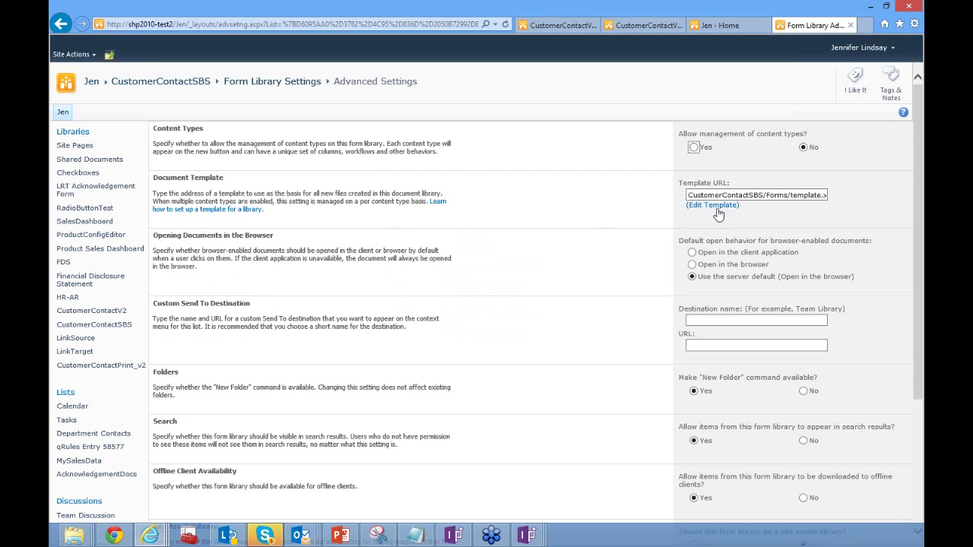
left_click(693, 148)
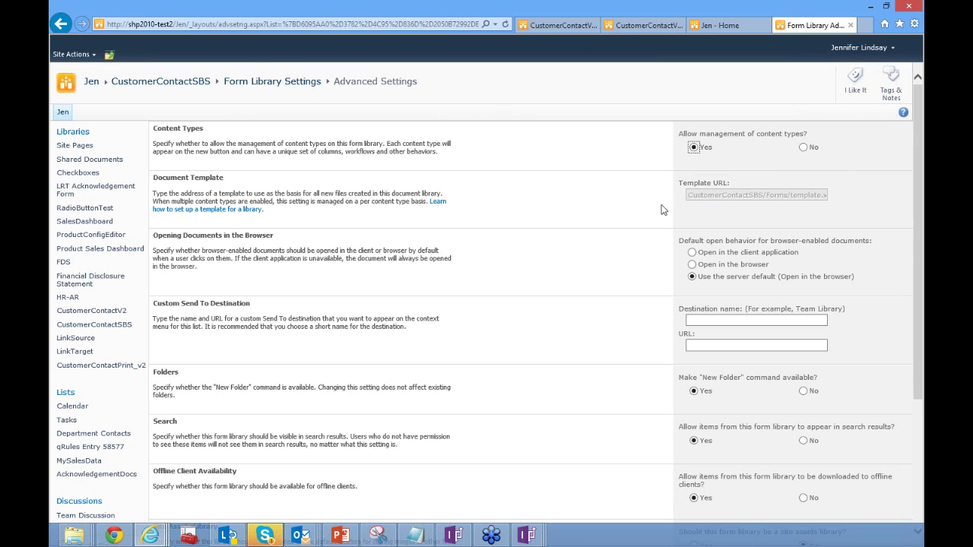
scroll(661, 209, "down", 3)
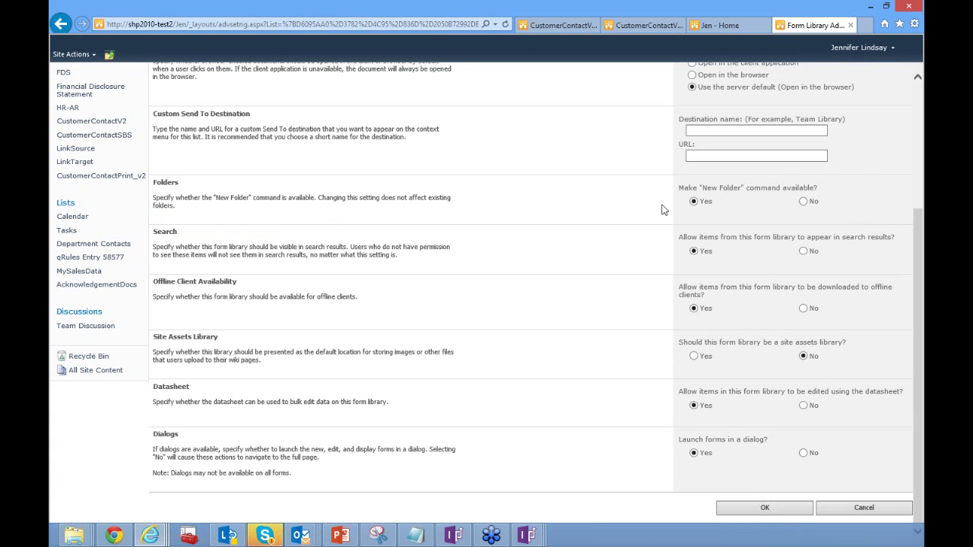
left_click(764, 507)
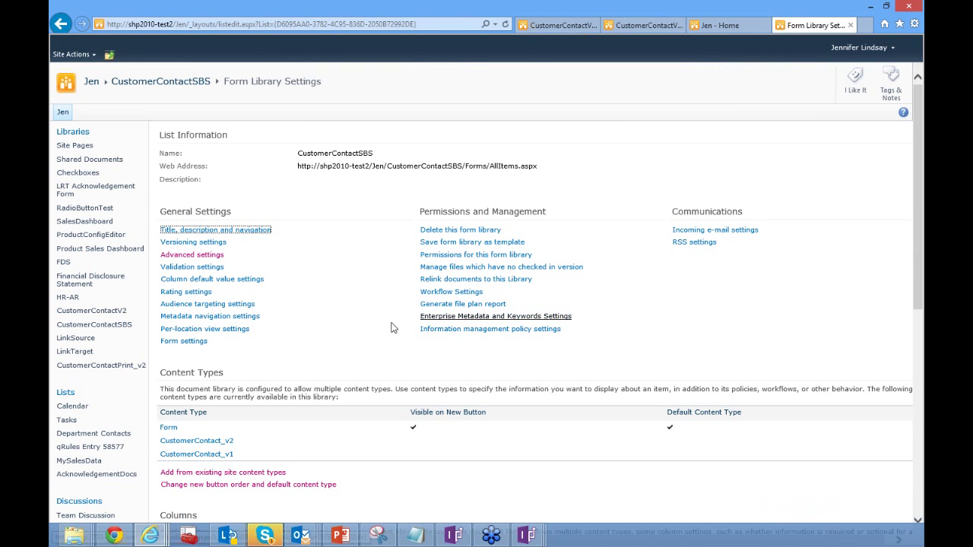
scroll(351, 329, "down", 3)
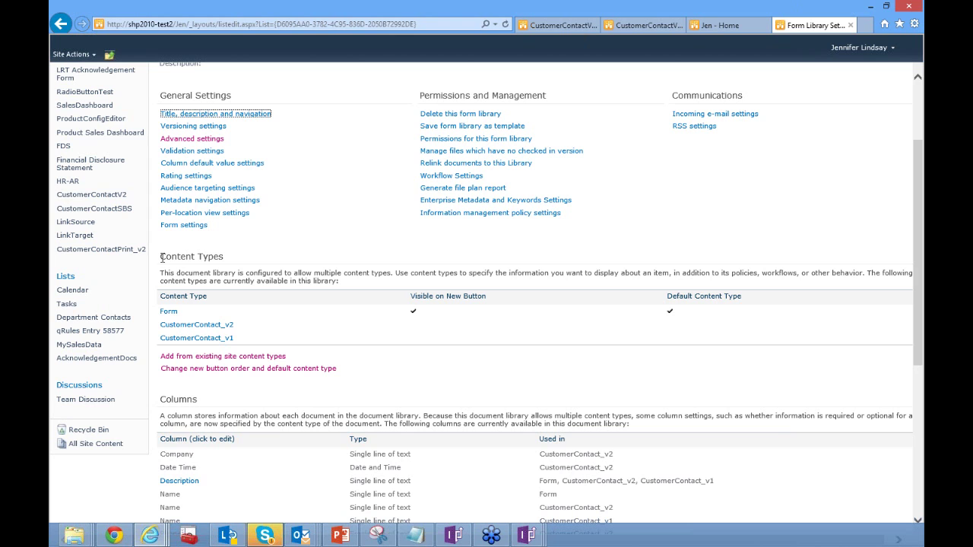
scroll(232, 264, "up", 3)
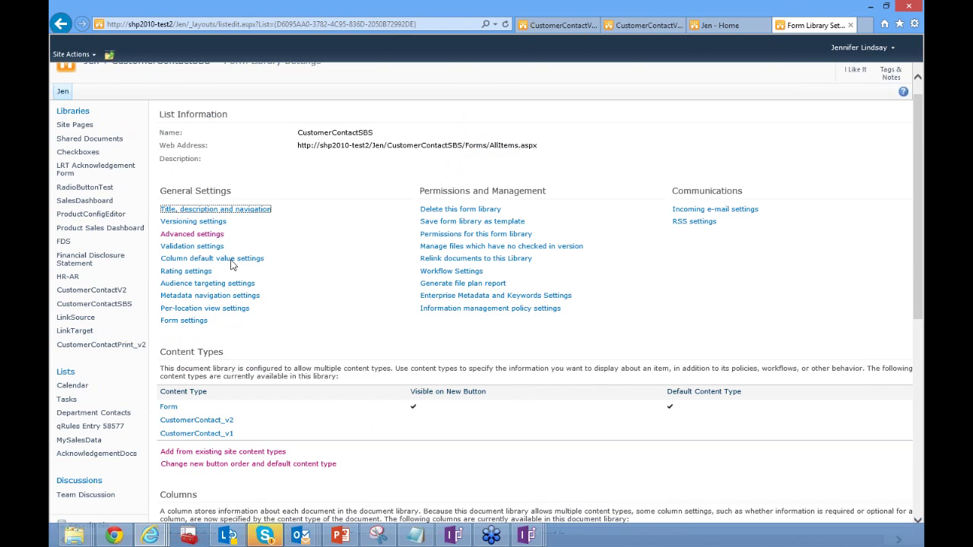
scroll(231, 263, "down", 3)
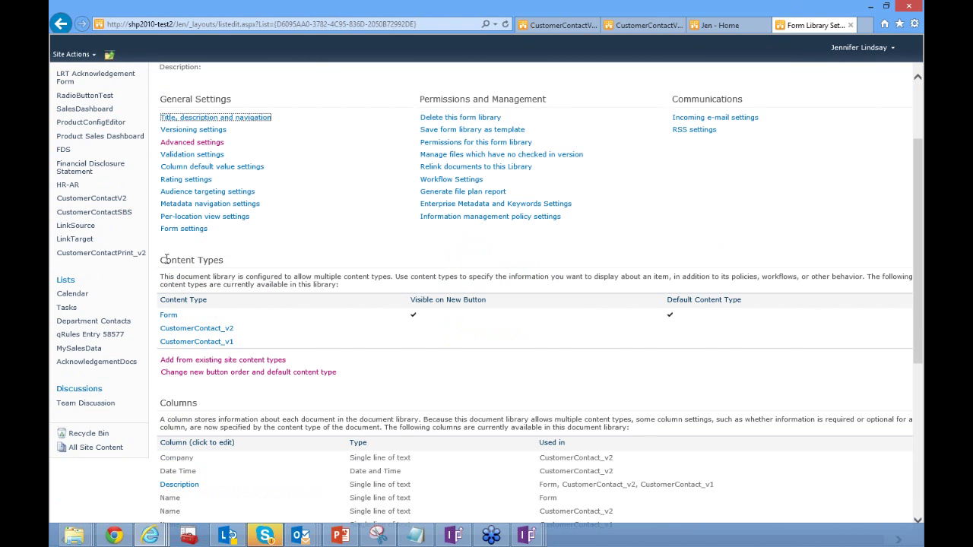
left_click(225, 363)
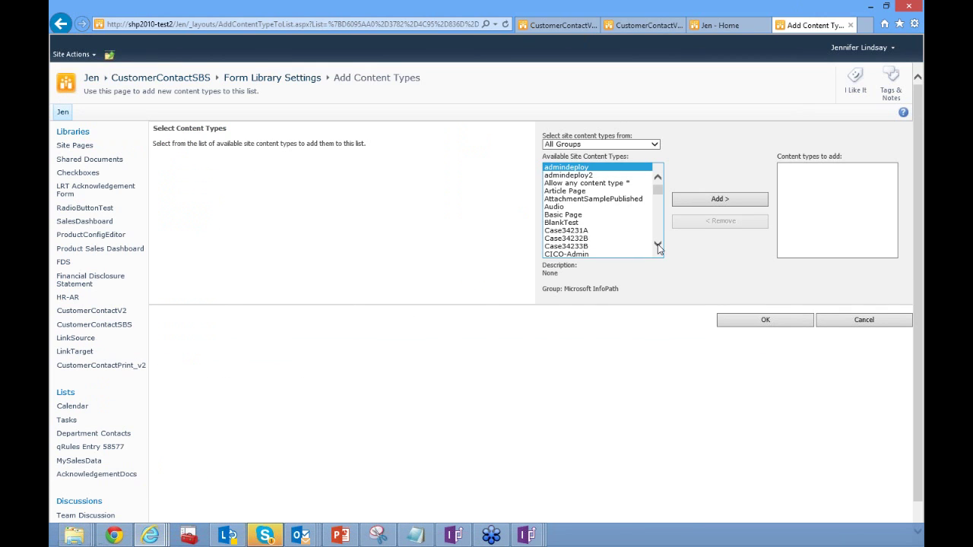
left_click(657, 244)
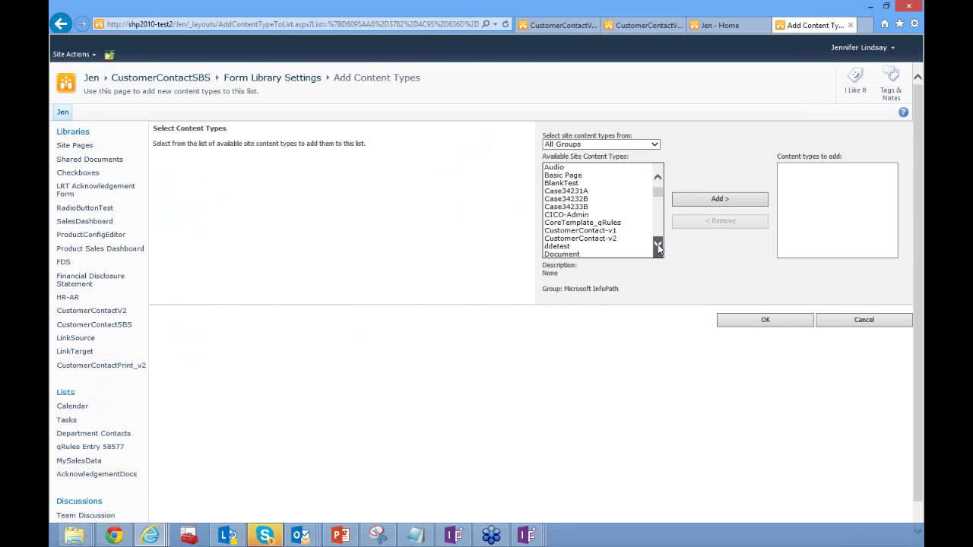
scroll(658, 248, "down", 5)
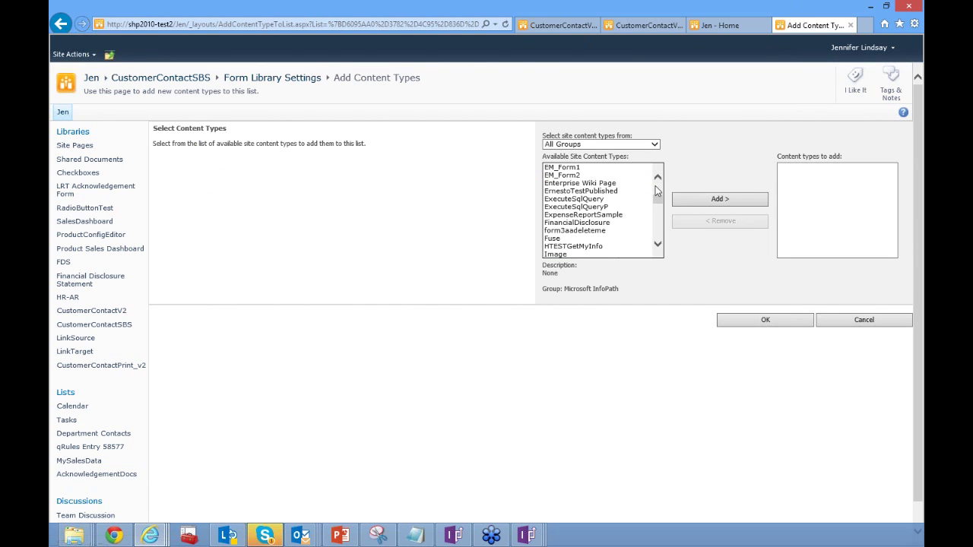
left_click(600, 191)
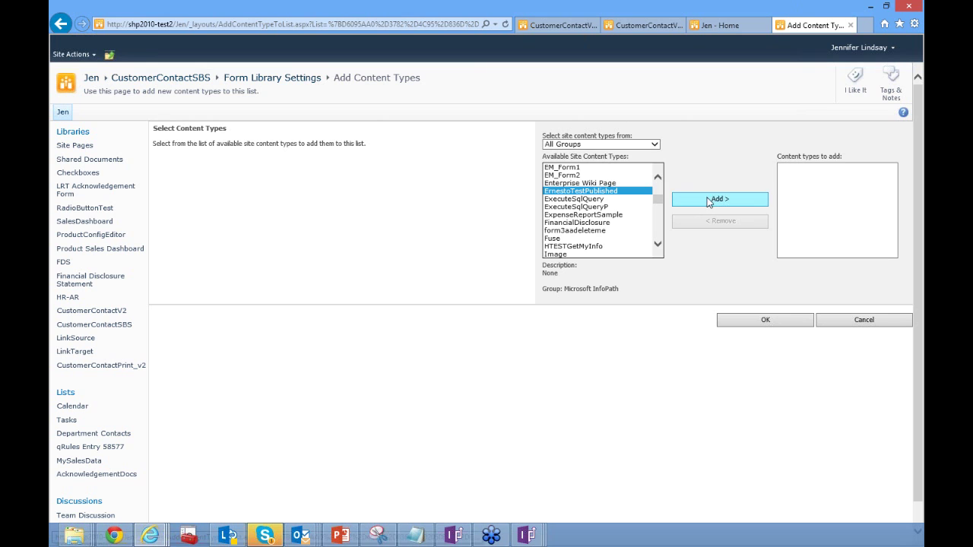
left_click(863, 320)
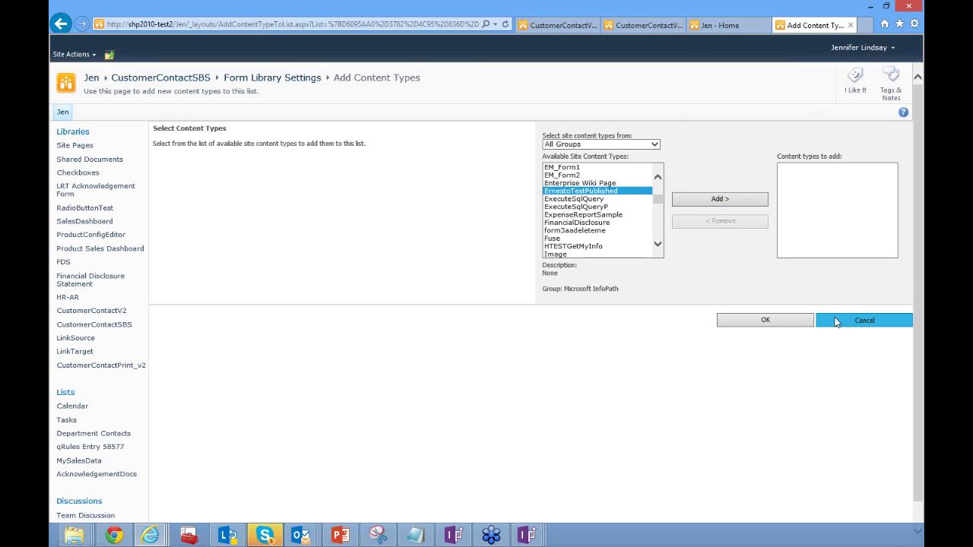
scroll(369, 390, "down", 3)
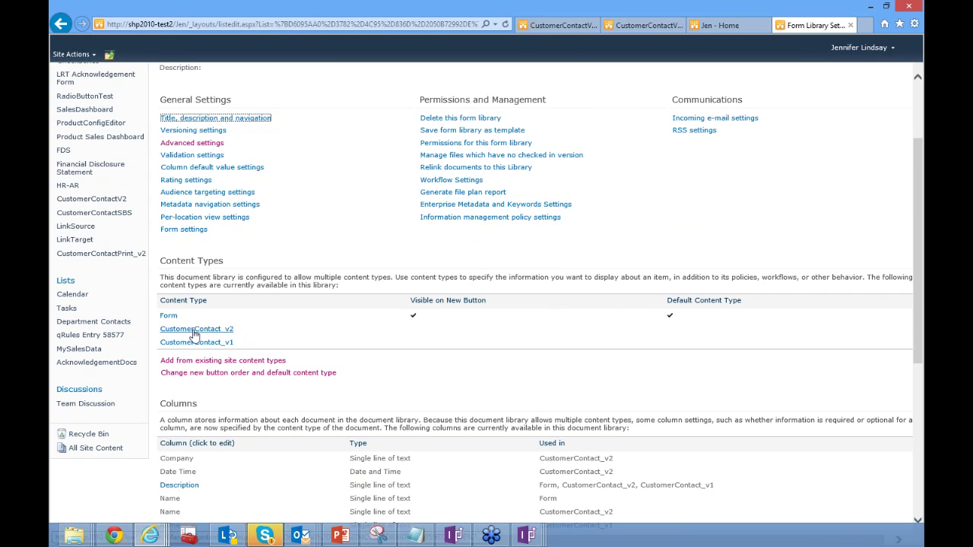
Hide Form and make CustomerContact_v2 the visible default content type for new forms
left_click(240, 375)
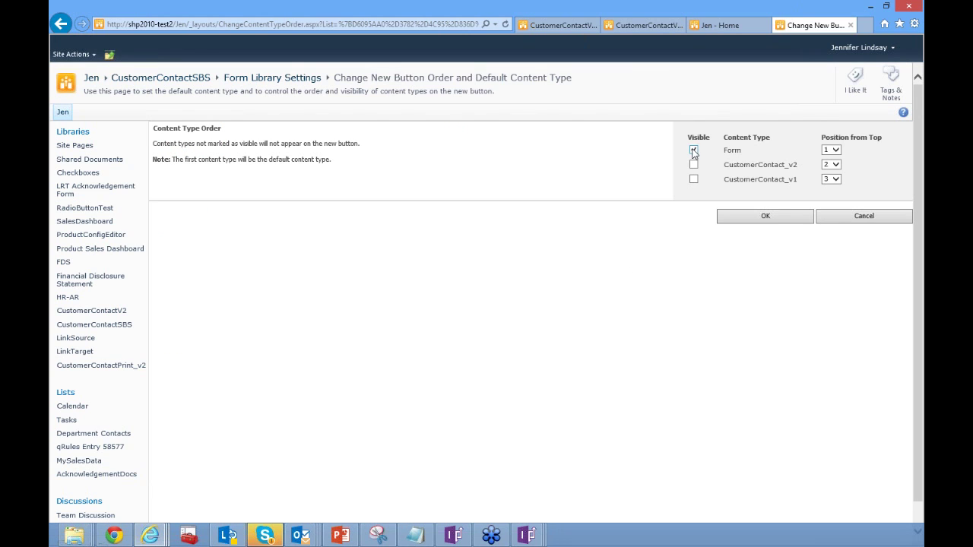
left_click(693, 151)
left_click(693, 166)
left_click(765, 216)
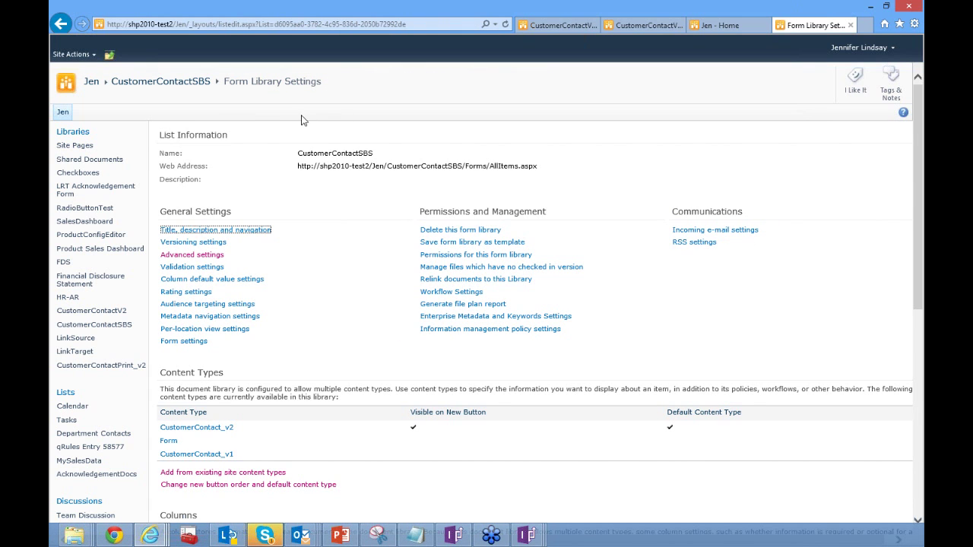
Open the existing contact entry in the version 1 form, close it, and start a new form
left_click(160, 82)
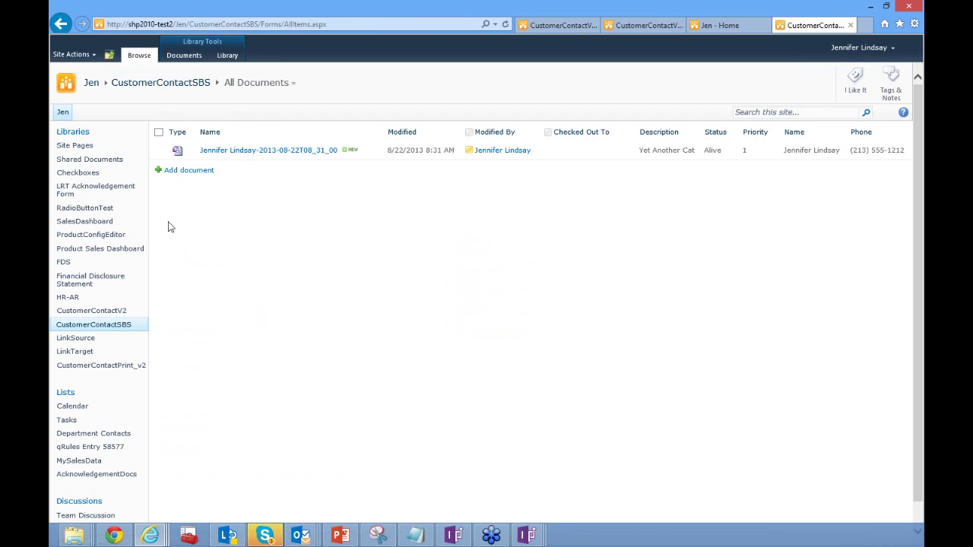
left_click(264, 151)
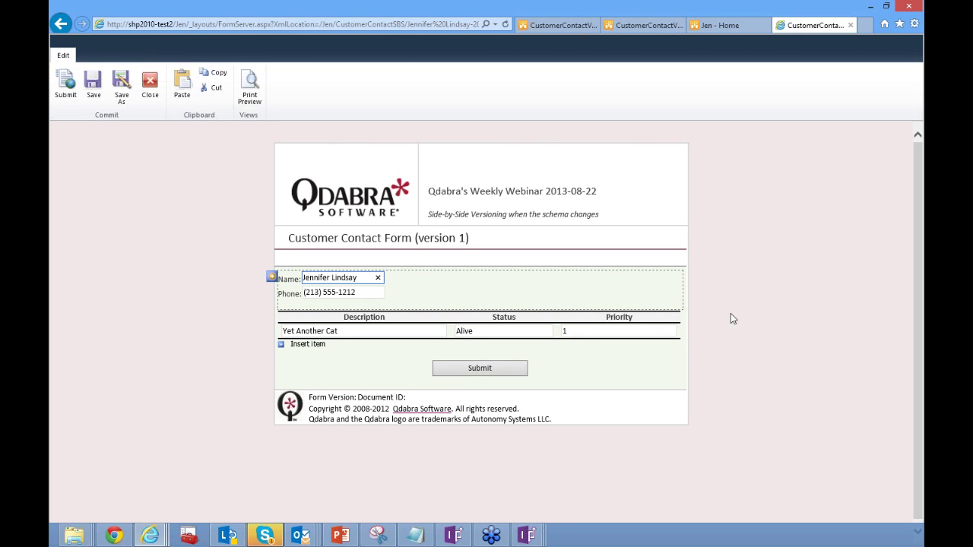
left_click(148, 86)
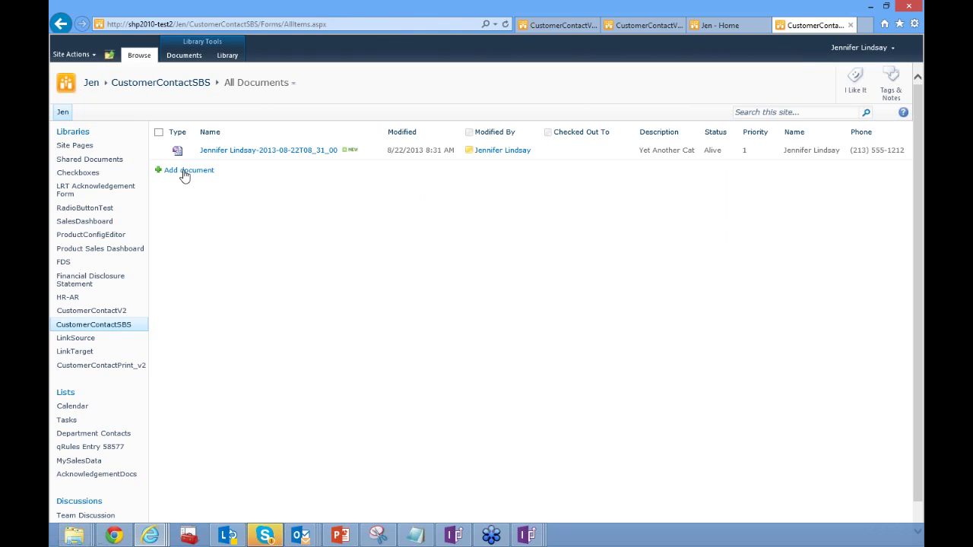
left_click(184, 173)
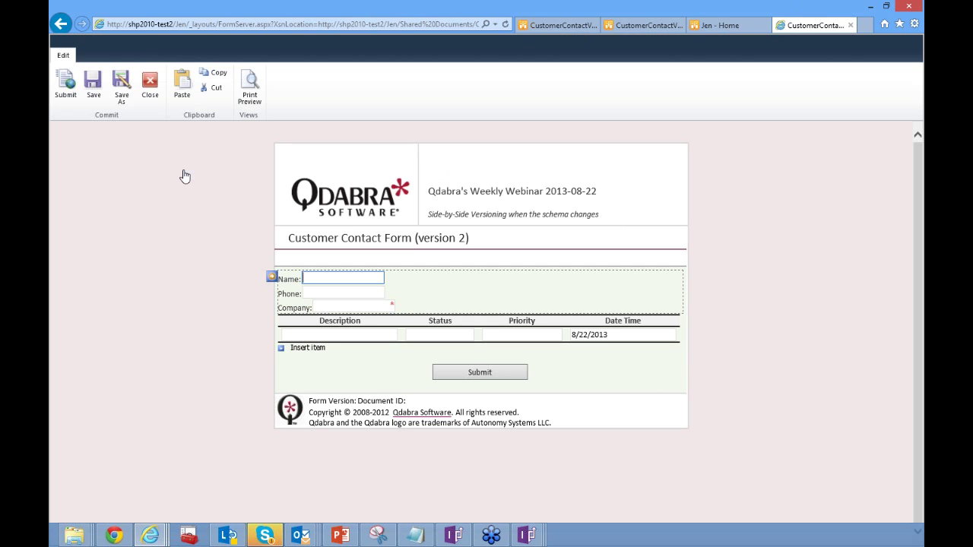
Enter the contact's name, phone number, and company Qdabra
left_click(337, 305)
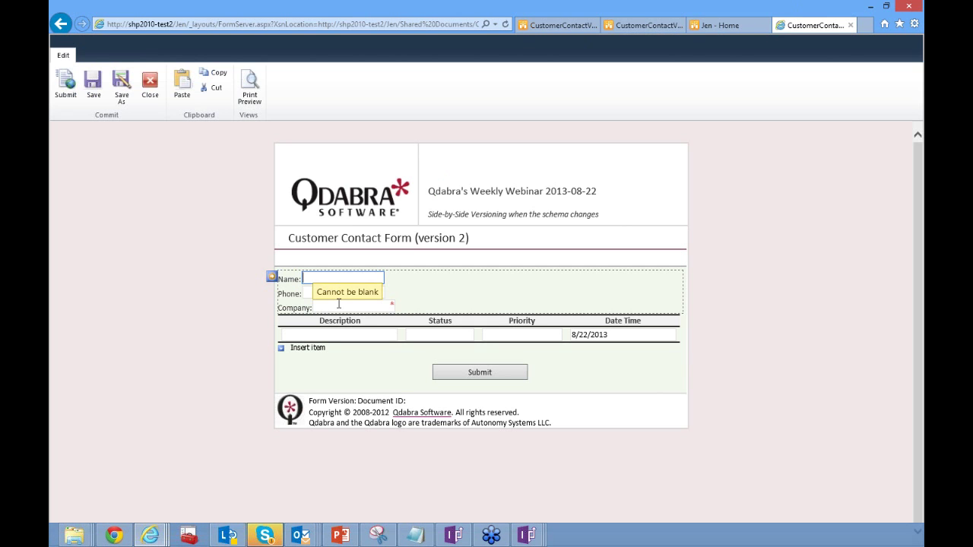
left_click(332, 275)
key("Tab")
type("(213)")
key("Tab")
type("Qdabra")
Fill the item row with description a, status b, priority c, and submit the form
key("Tab")
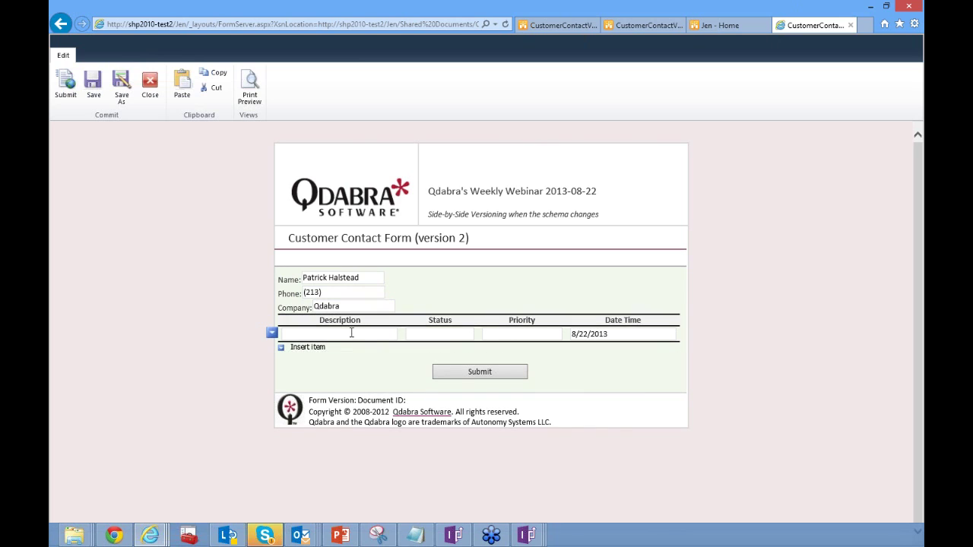
type("a")
left_click(441, 333)
type("b")
left_click(518, 332)
type("c")
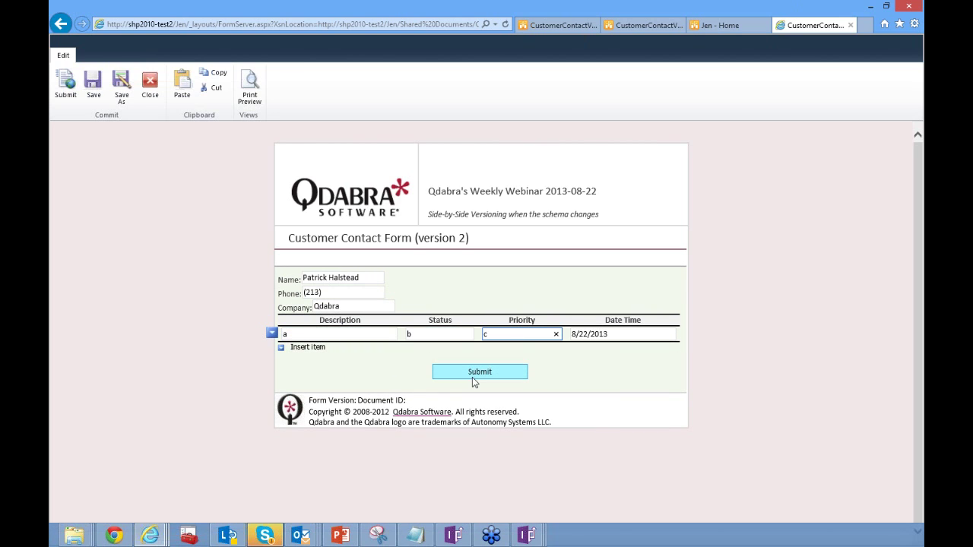
left_click(472, 377)
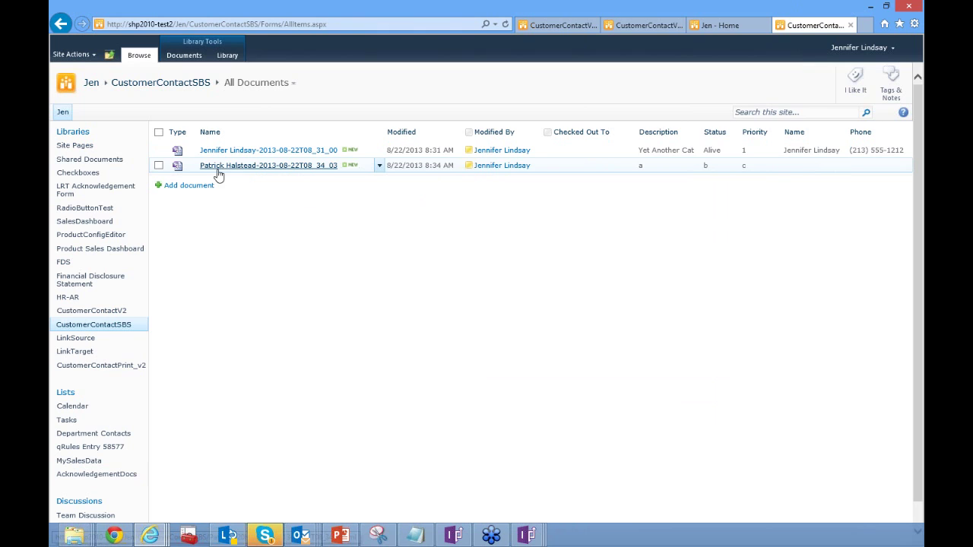
left_click(262, 151)
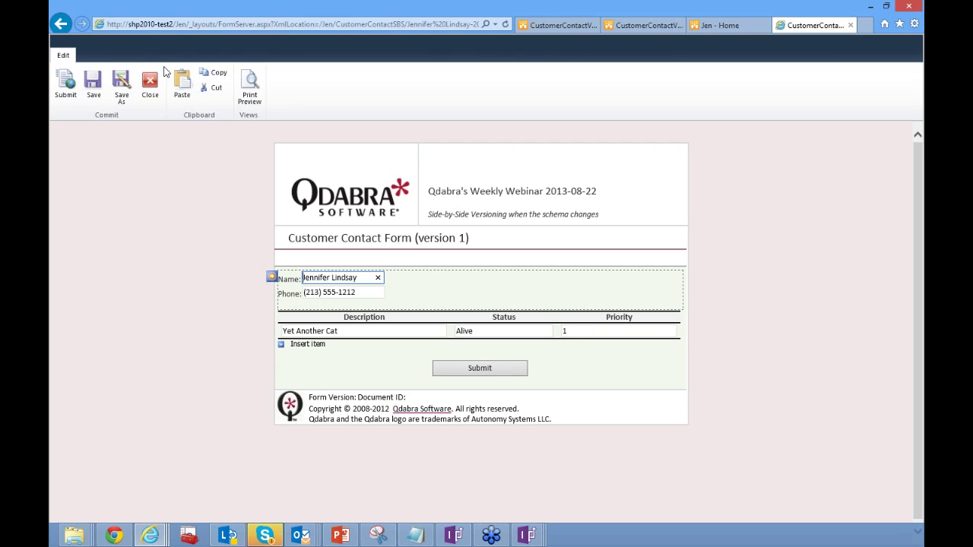
left_click(149, 83)
left_click(252, 167)
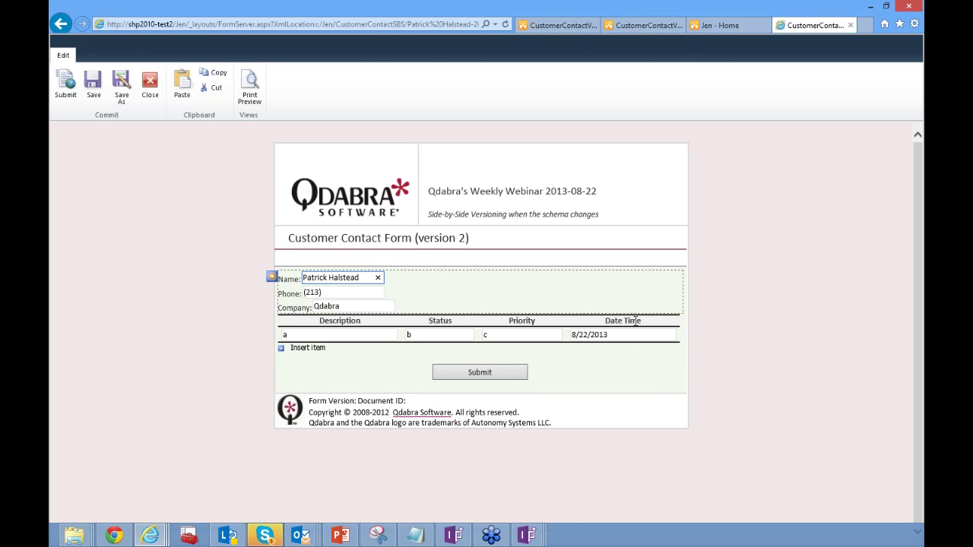
left_click(150, 85)
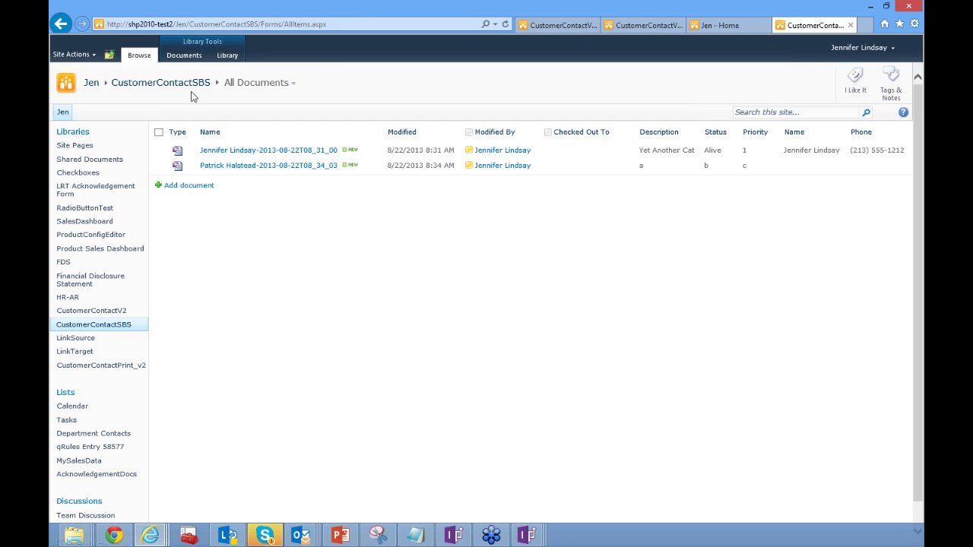
left_click(340, 538)
Follow the slide 8 'Link Source' hyperlink into the browser using Open Hyperlink
left_click(427, 380)
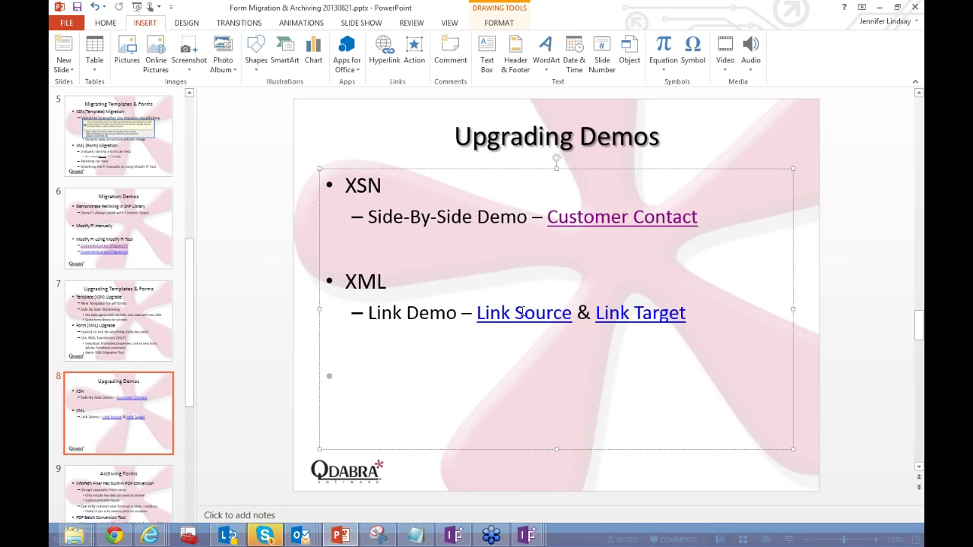
right_click(522, 313)
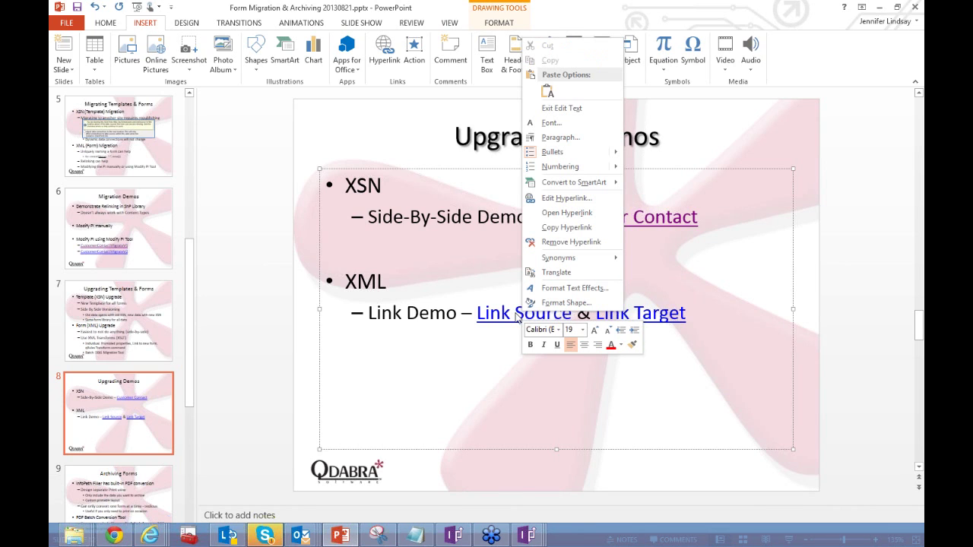
left_click(561, 216)
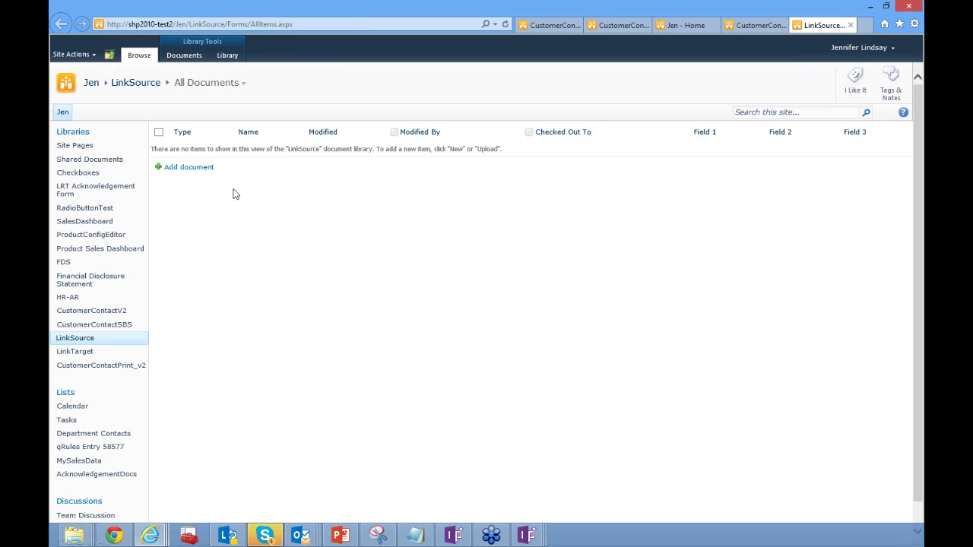
Start a new LinkSource form and fill Fields 1–3 with This is F1, This is F2, This is F3
left_click(188, 173)
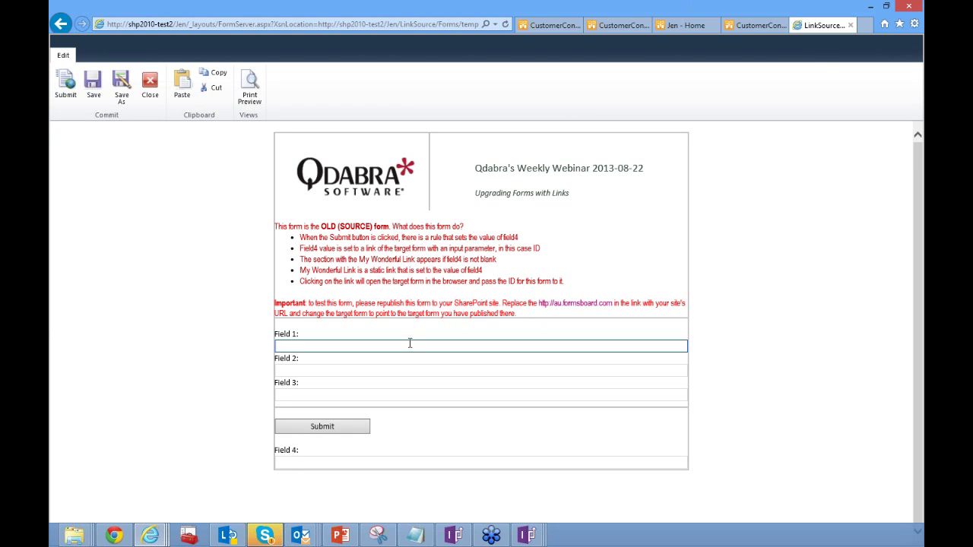
type("This is F1")
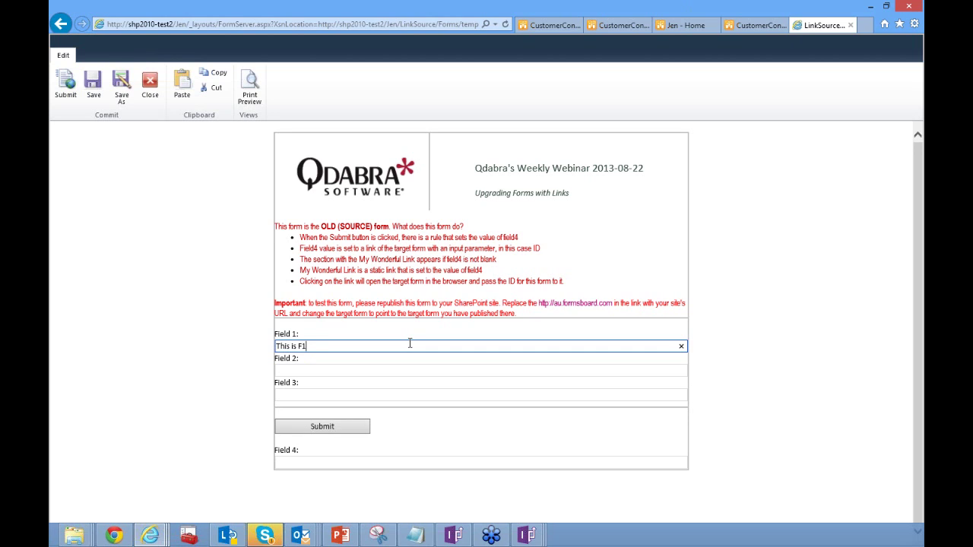
key("Tab")
type("This is")
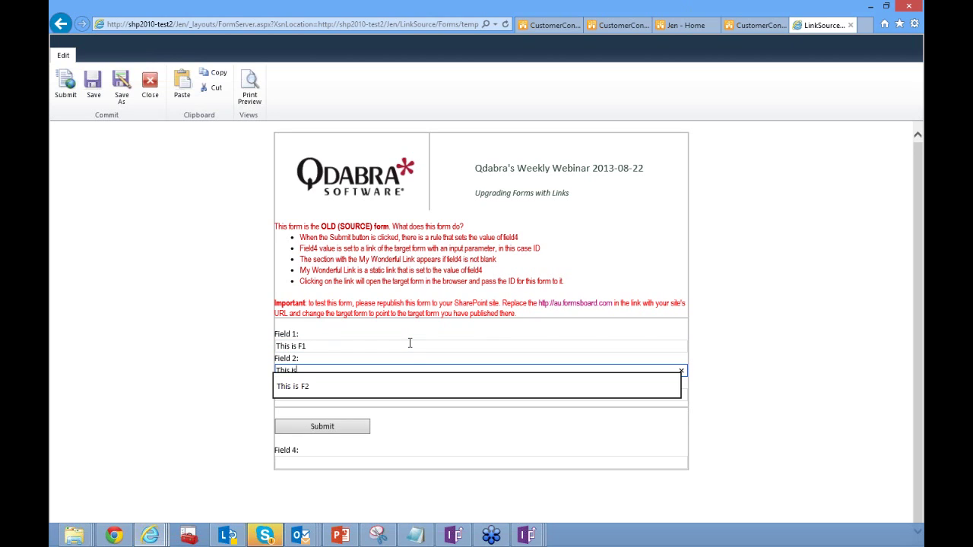
key("Down")
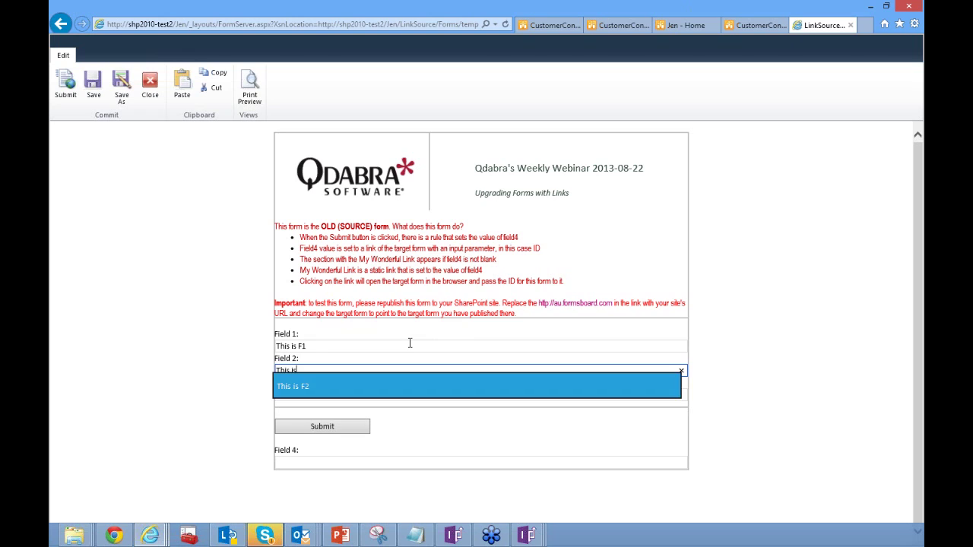
key("Tab")
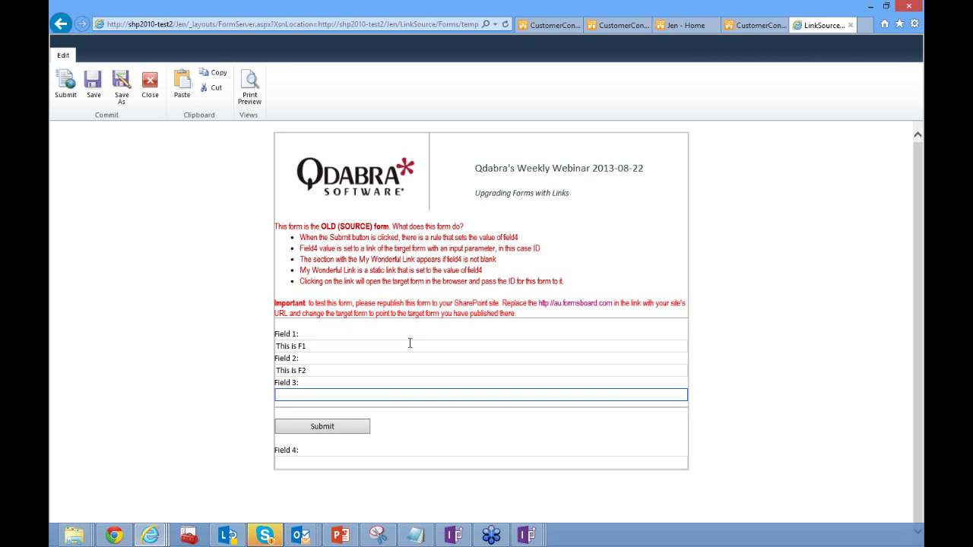
type("This")
key("Down")
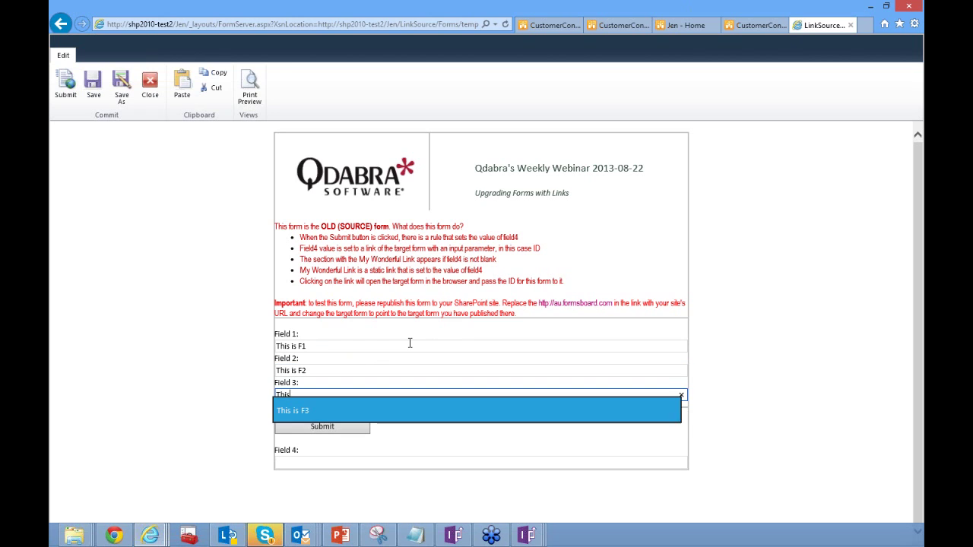
key("Tab")
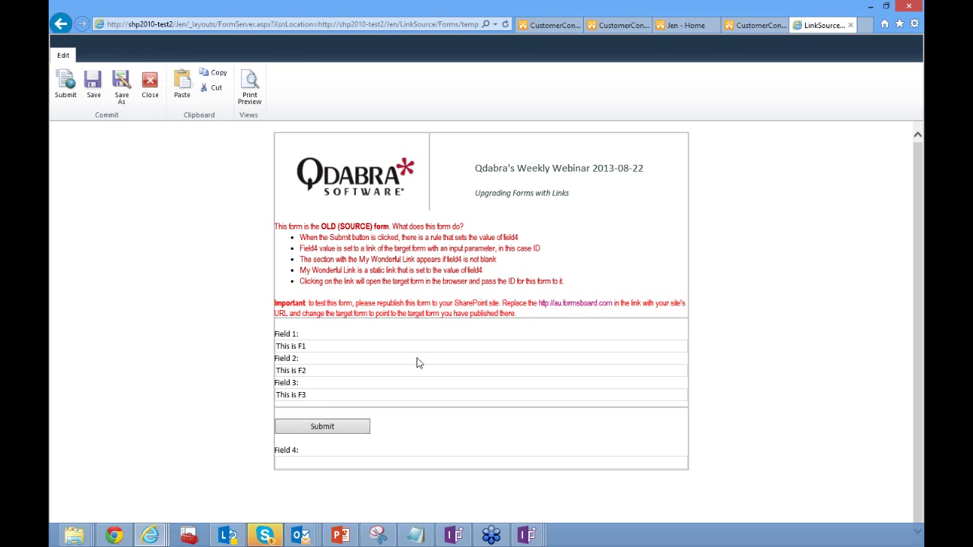
Submit the LinkSource form, then follow My Wonderful Link to the LinkTarget form
left_click(320, 432)
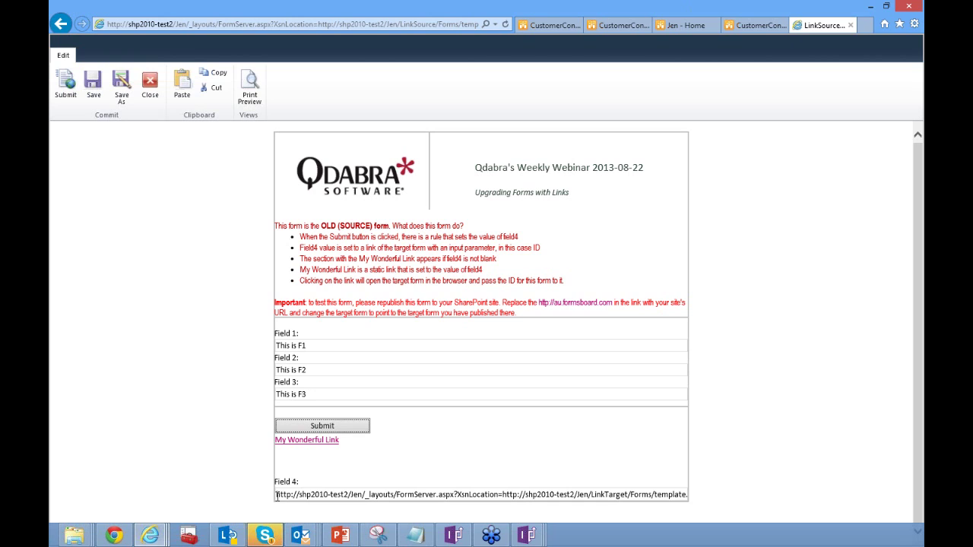
left_click_drag(278, 494, 715, 417)
left_click(715, 416)
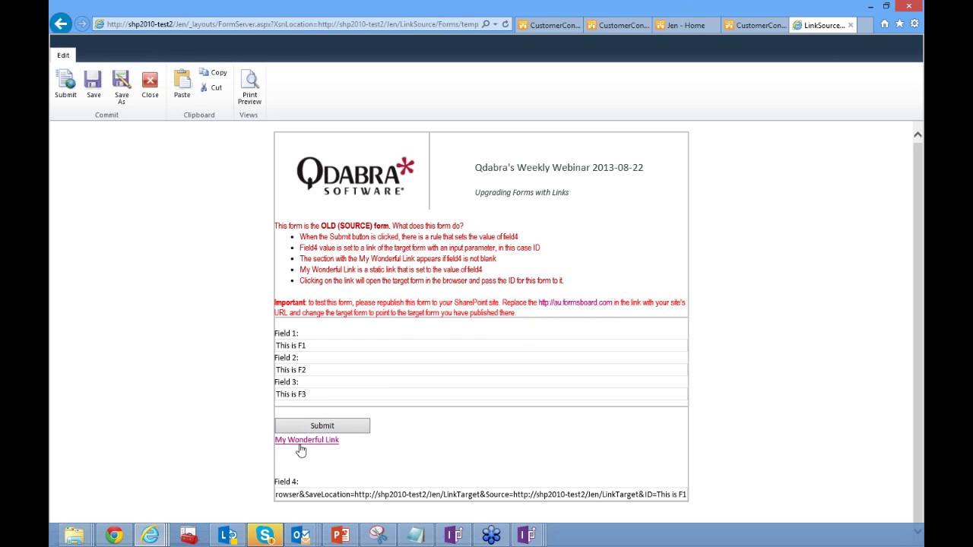
left_click(307, 440)
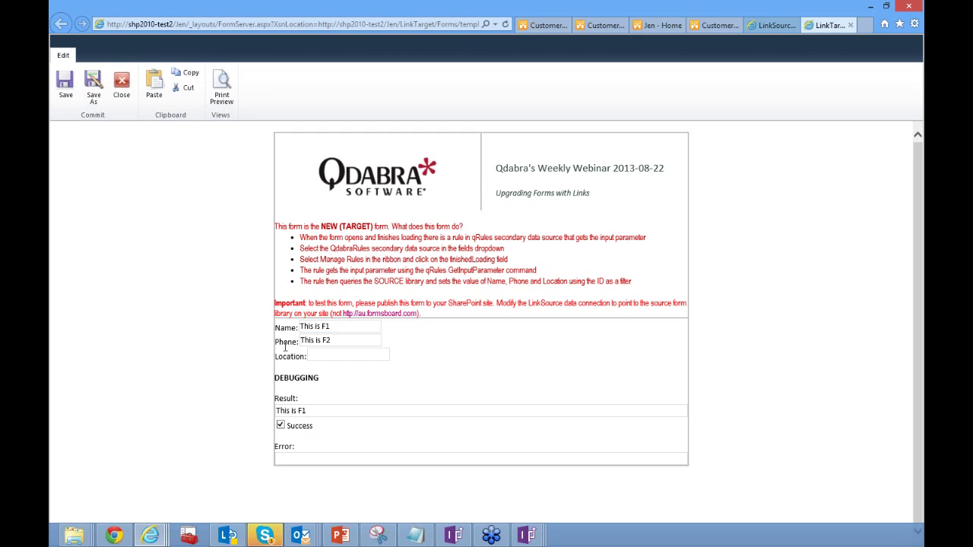
Check the prefilled Name and Phone and empty Location and Error fields, then close the form
double_click(320, 327)
double_click(325, 341)
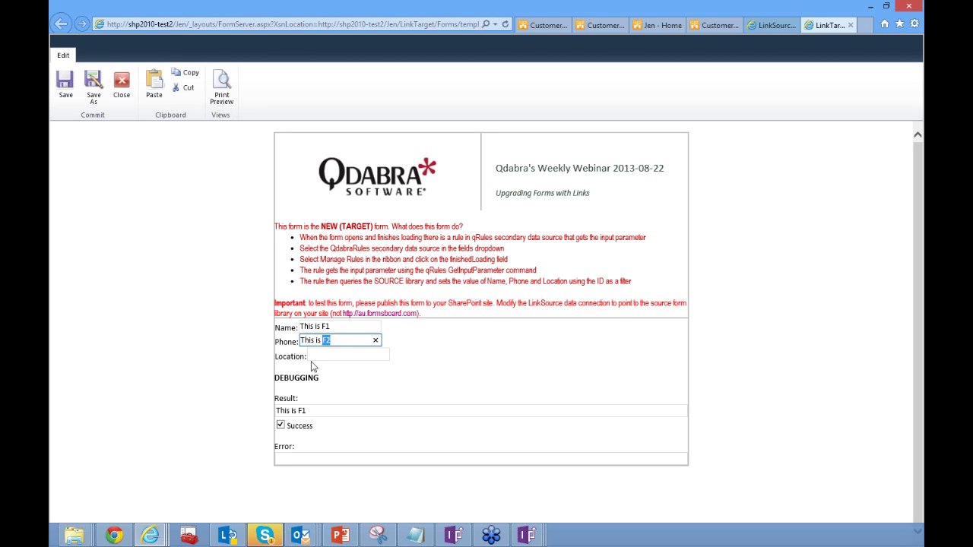
left_click(321, 356)
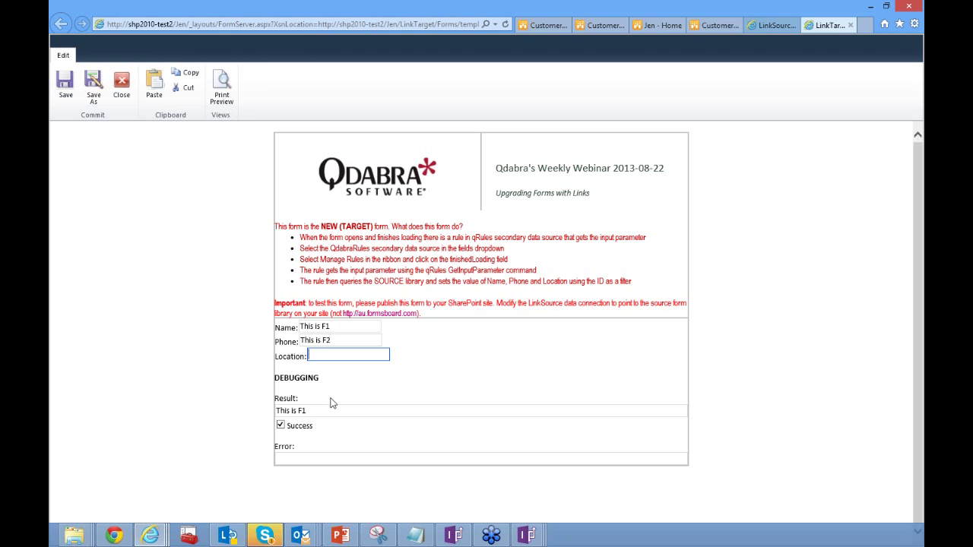
left_click(345, 460)
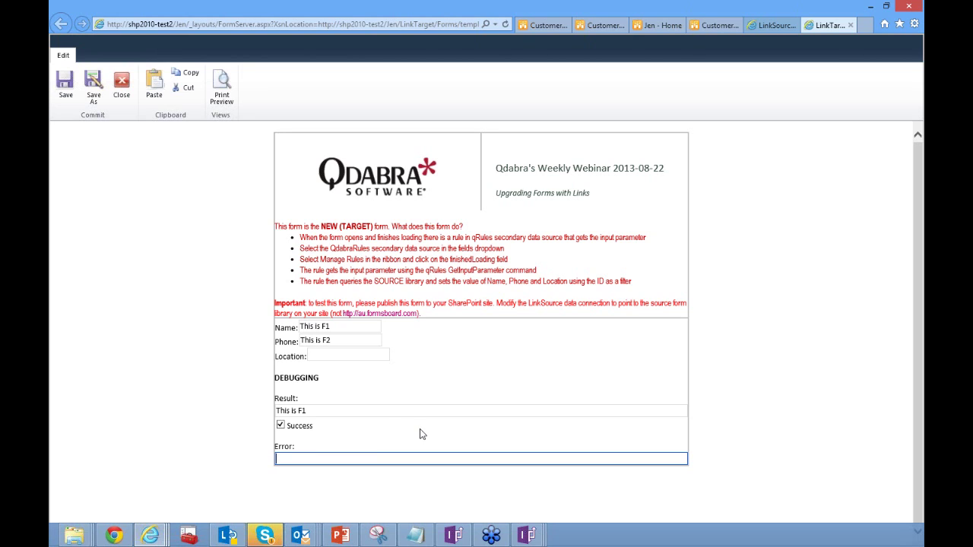
left_click(122, 86)
left_click(149, 143)
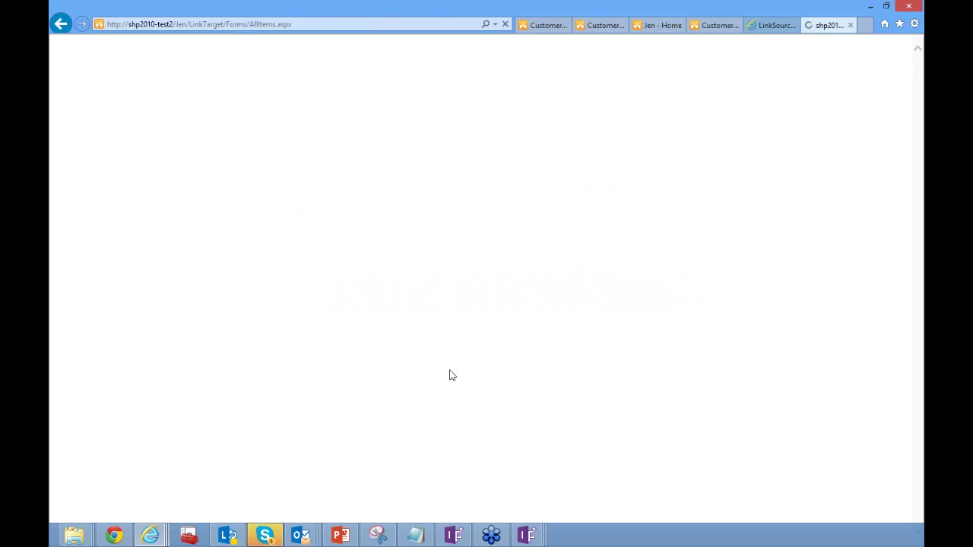
Switch to the LinkSource form design in InfoPath Designer
mouse_move(534, 538)
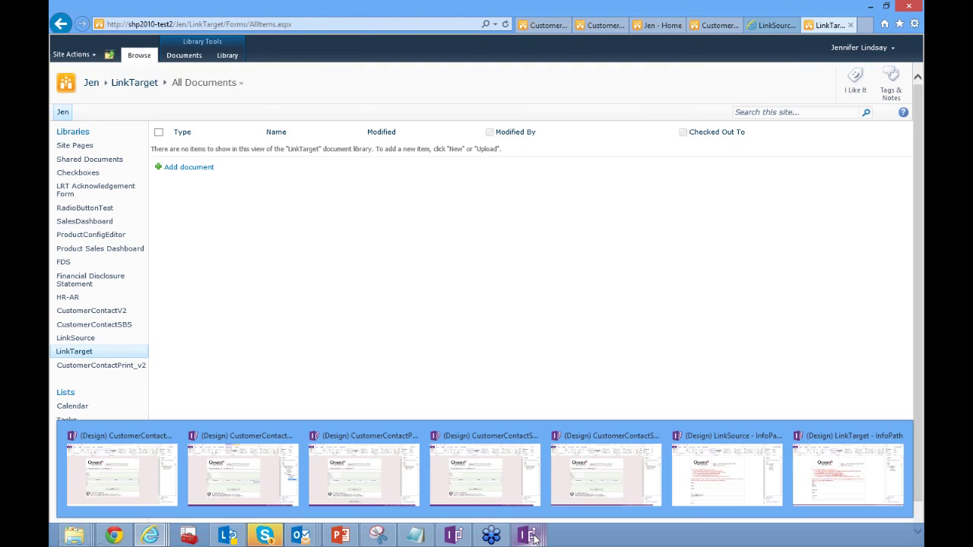
left_click(734, 472)
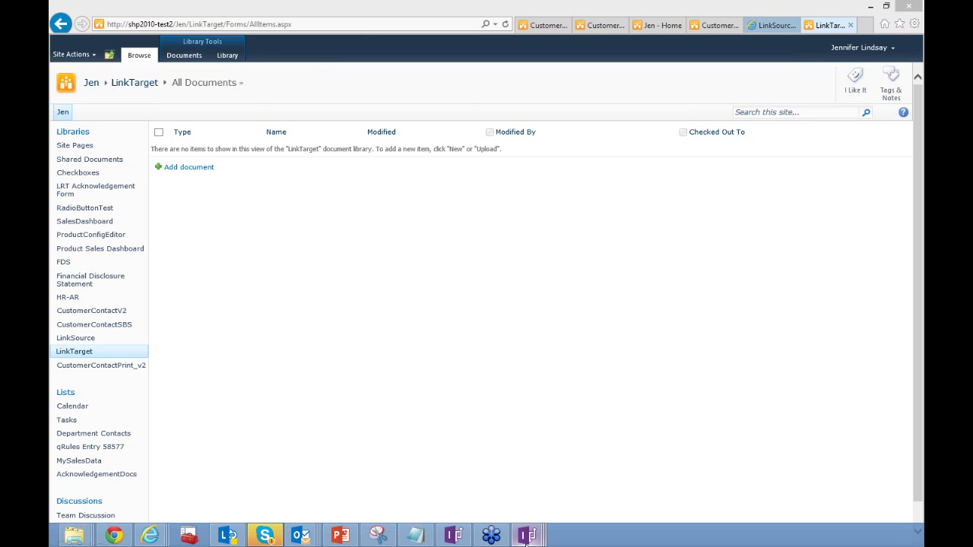
mouse_move(525, 541)
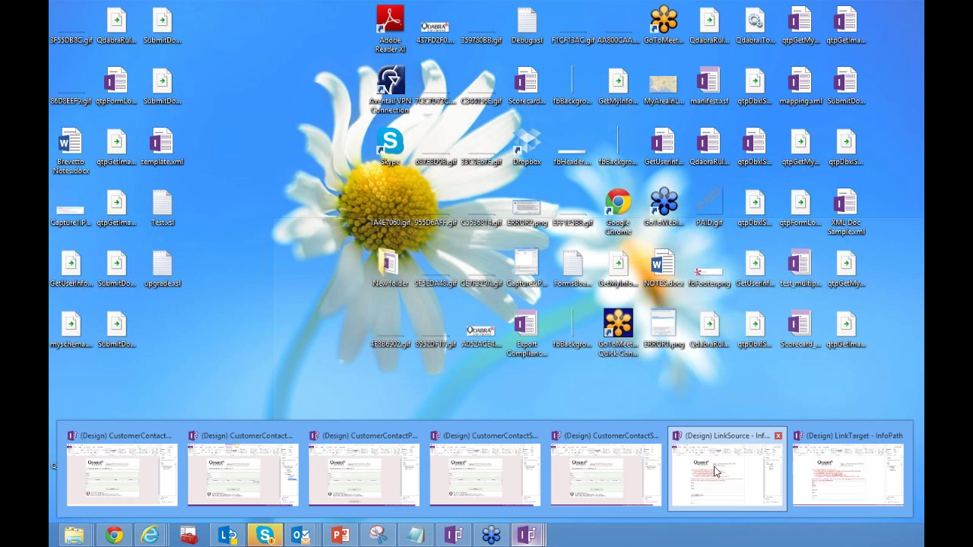
left_click(725, 473)
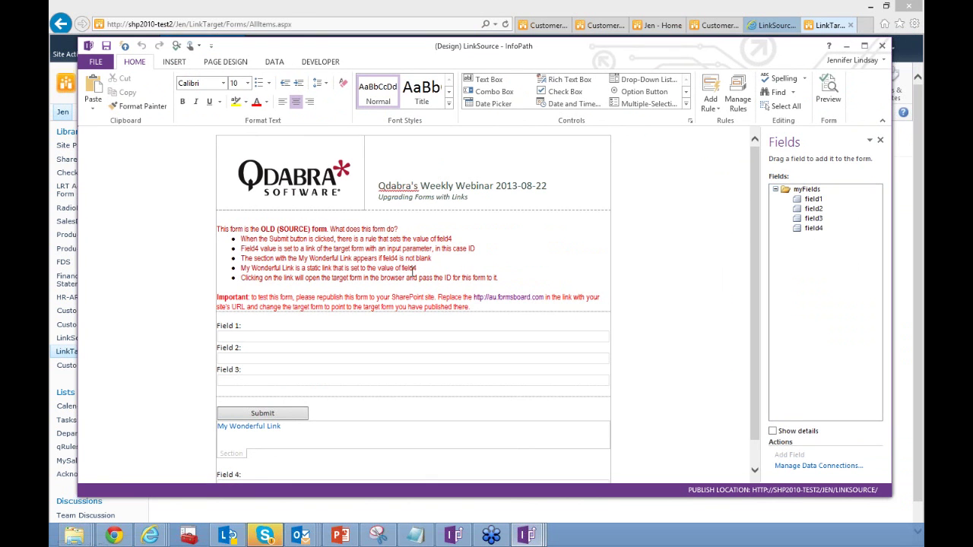
Show the Submit button's rules and open its set-field4-value action details
left_click(269, 415)
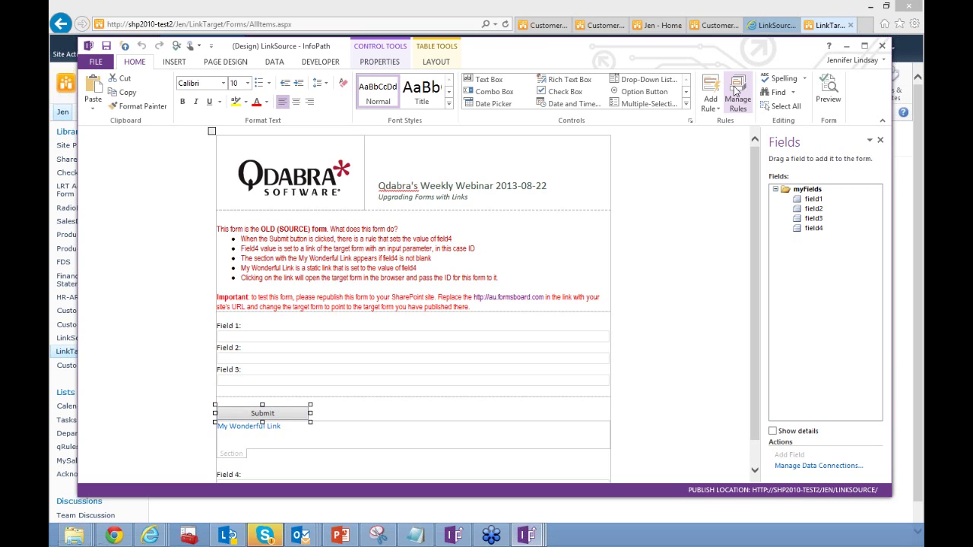
left_click(736, 91)
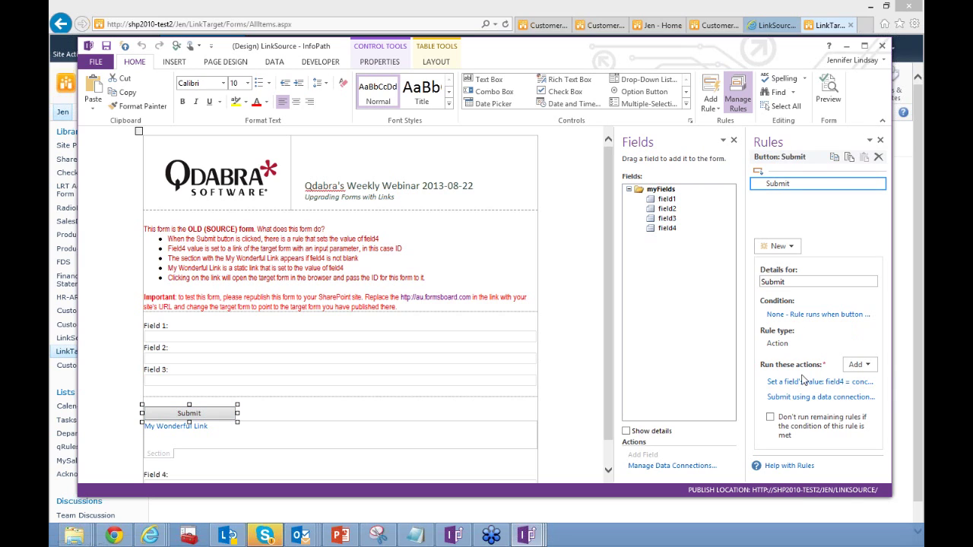
left_click(655, 230)
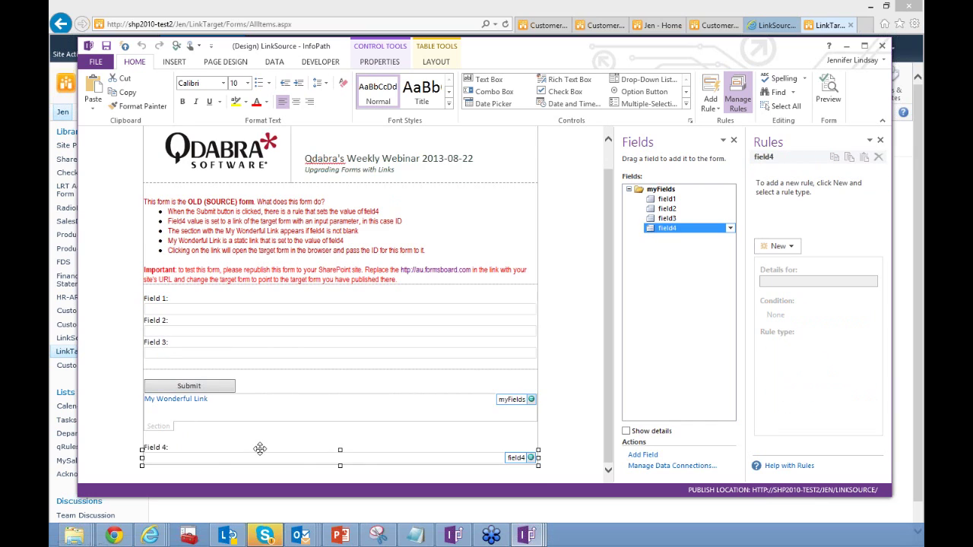
left_click(181, 401)
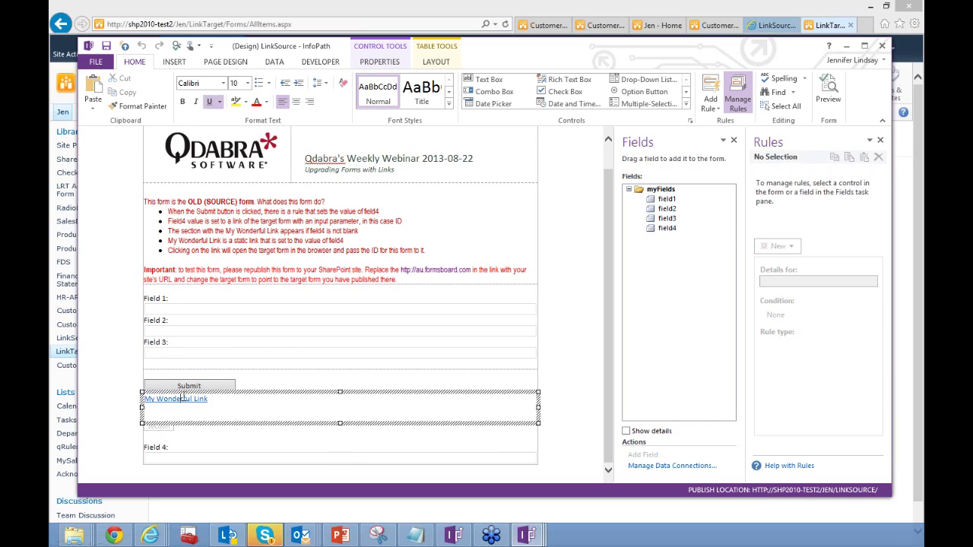
left_click(186, 388)
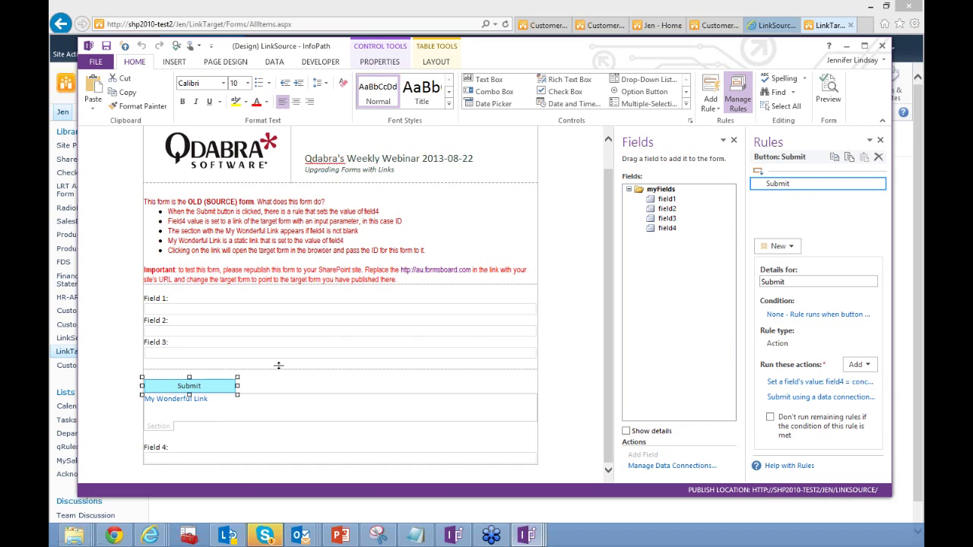
left_click(793, 383)
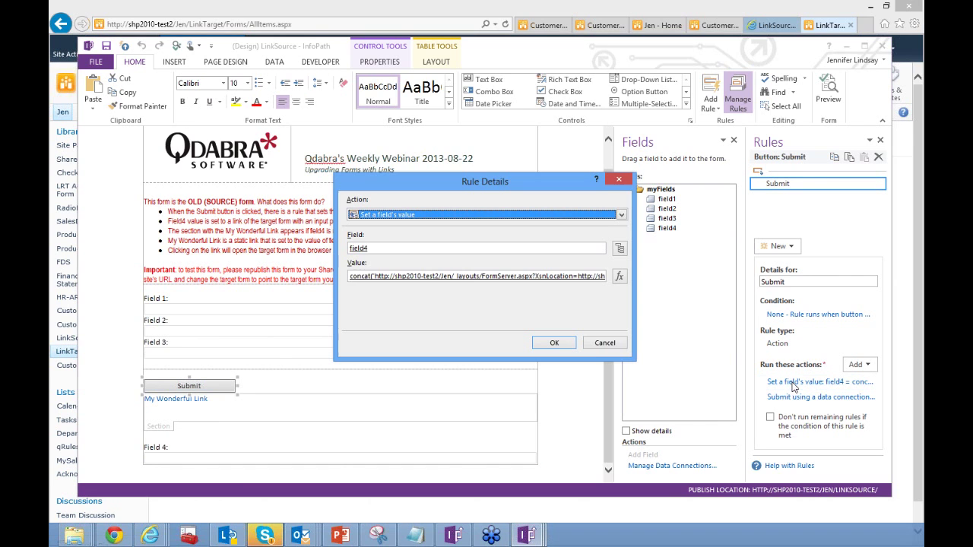
Review the field4 concat formula and the SharePoint Library Submit action, closing both unchanged
left_click(619, 278)
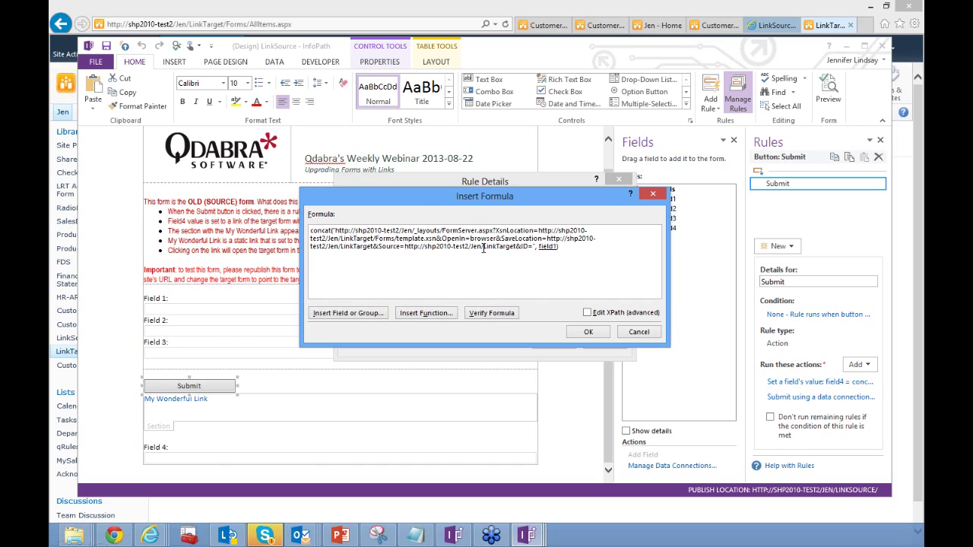
left_click_drag(484, 247, 520, 248)
left_click(547, 248)
left_click(639, 331)
key("Return")
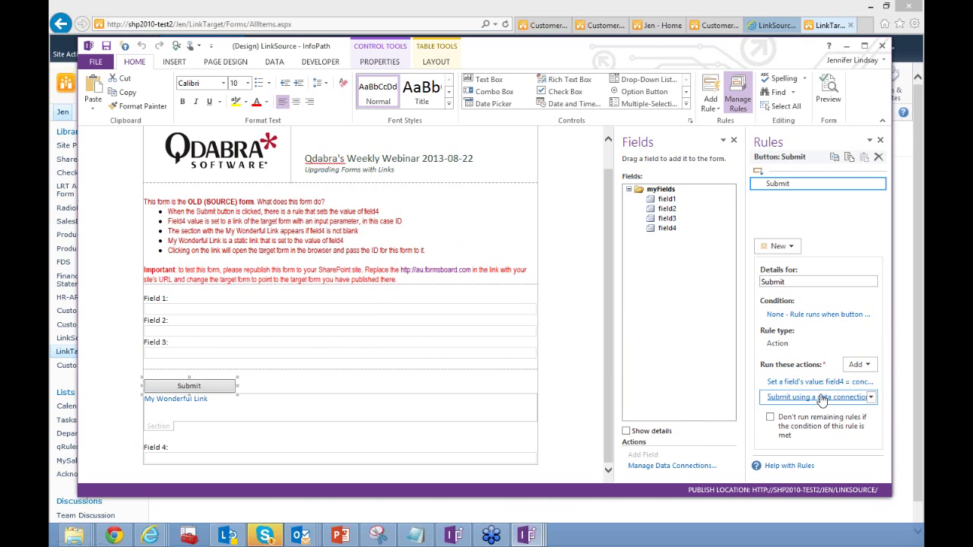
left_click(819, 397)
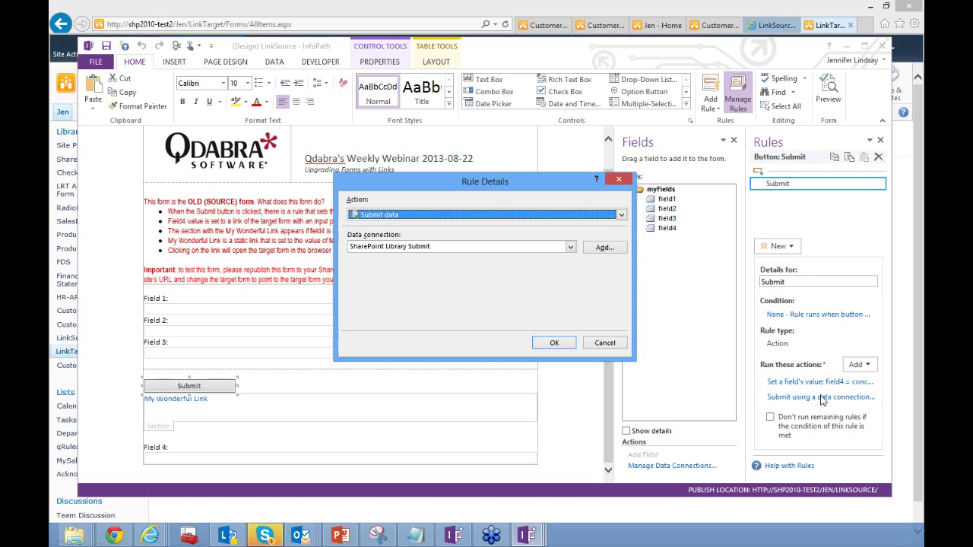
left_click(604, 344)
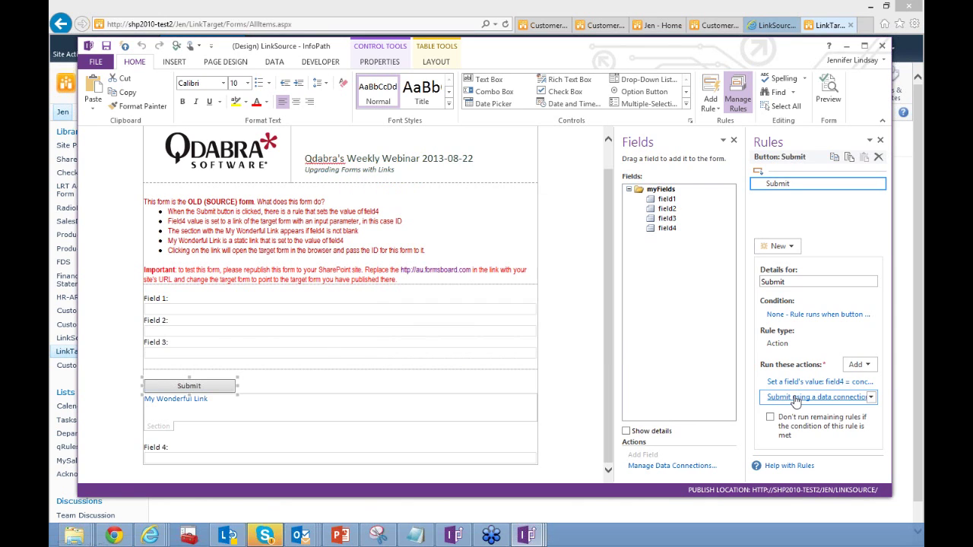
Confirm the My Wonderful Link section and field1, field3, field4 have no rules, then minimize InfoPath
left_click(174, 399)
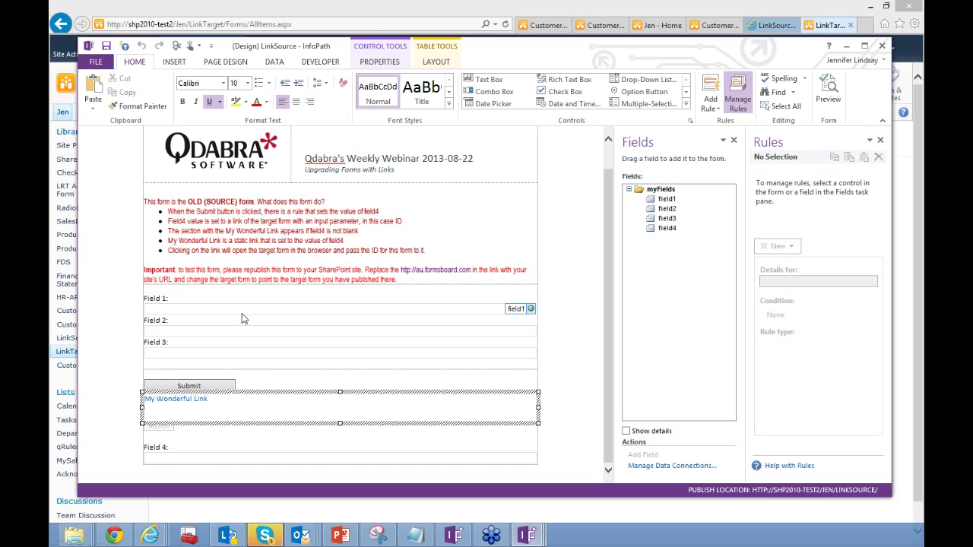
left_click(573, 348)
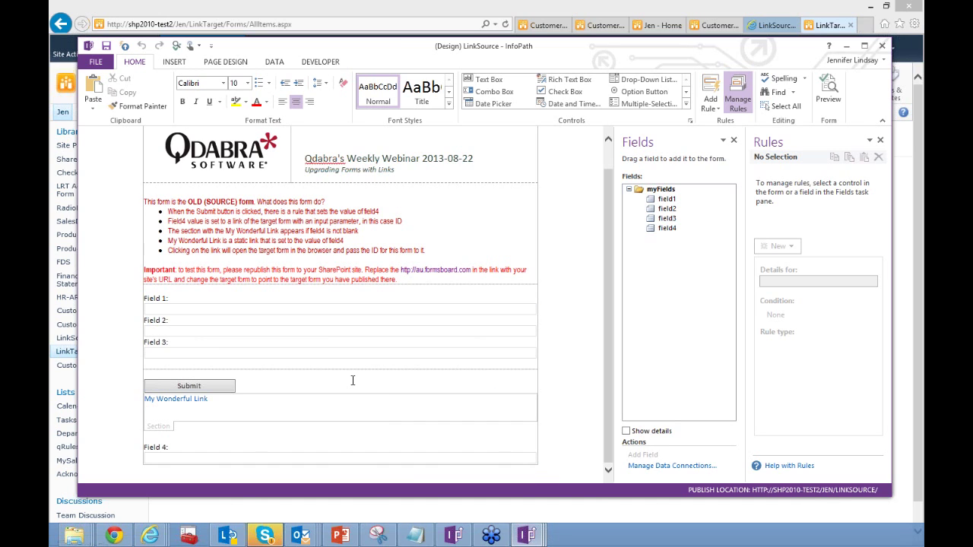
left_click(193, 398)
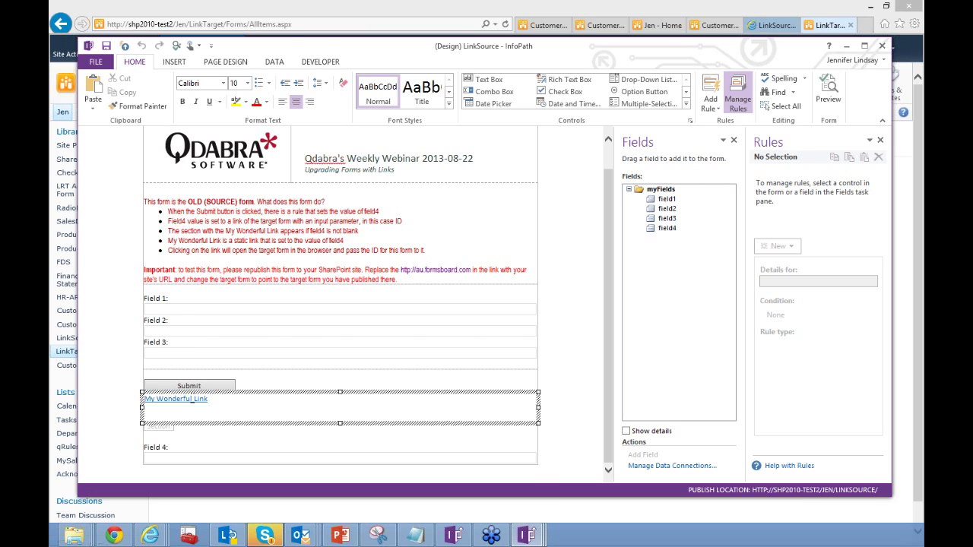
left_click(662, 199)
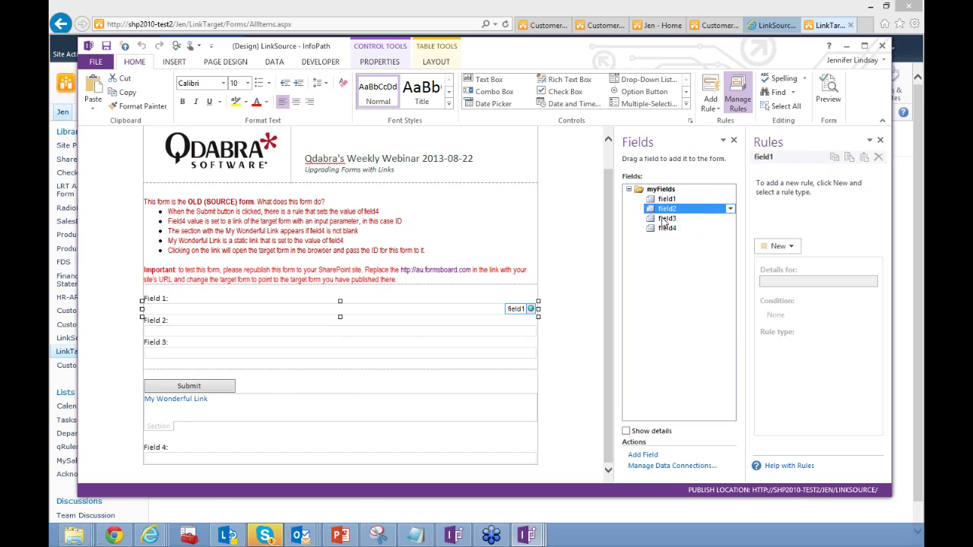
left_click(664, 219)
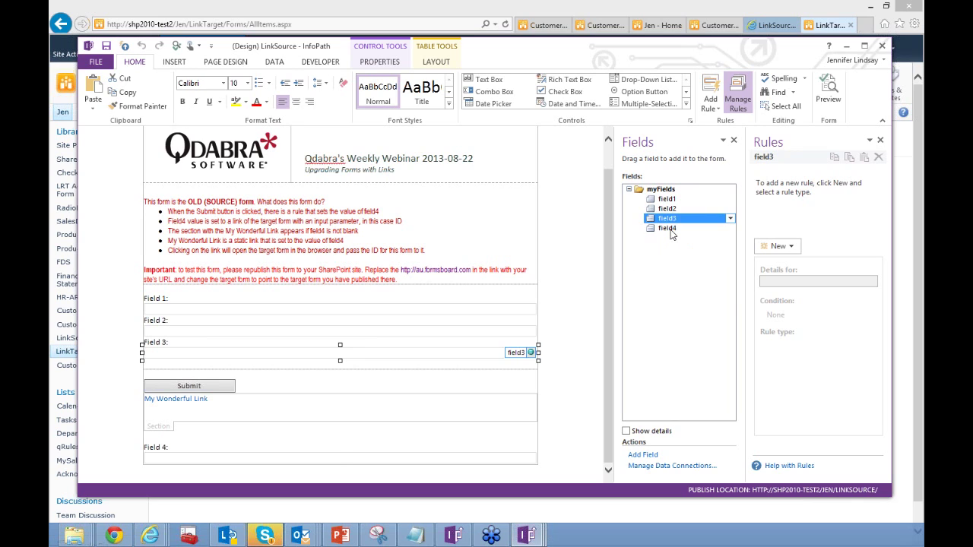
left_click(670, 229)
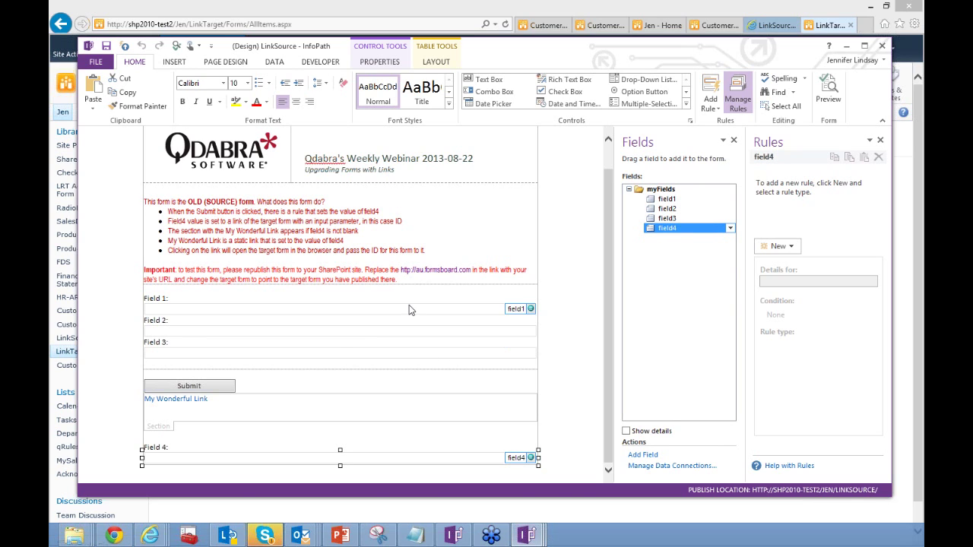
left_click(848, 47)
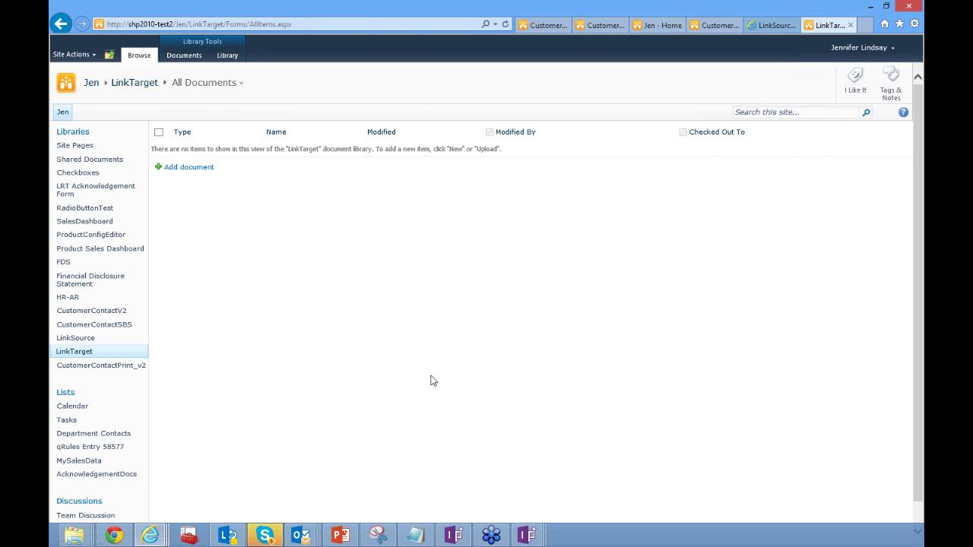
Return to the PowerPoint presentation and select slide 9, Archiving Forms
left_click(339, 536)
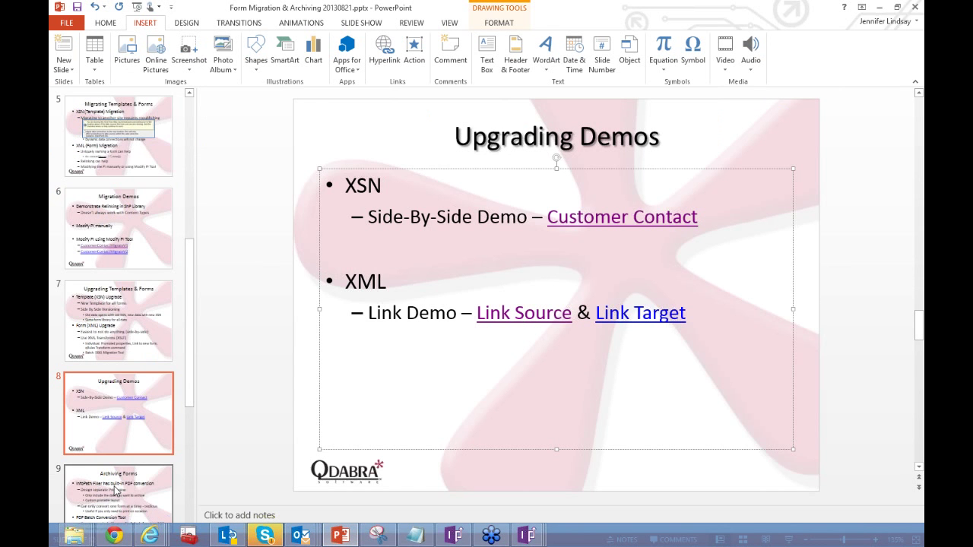
left_click(116, 490)
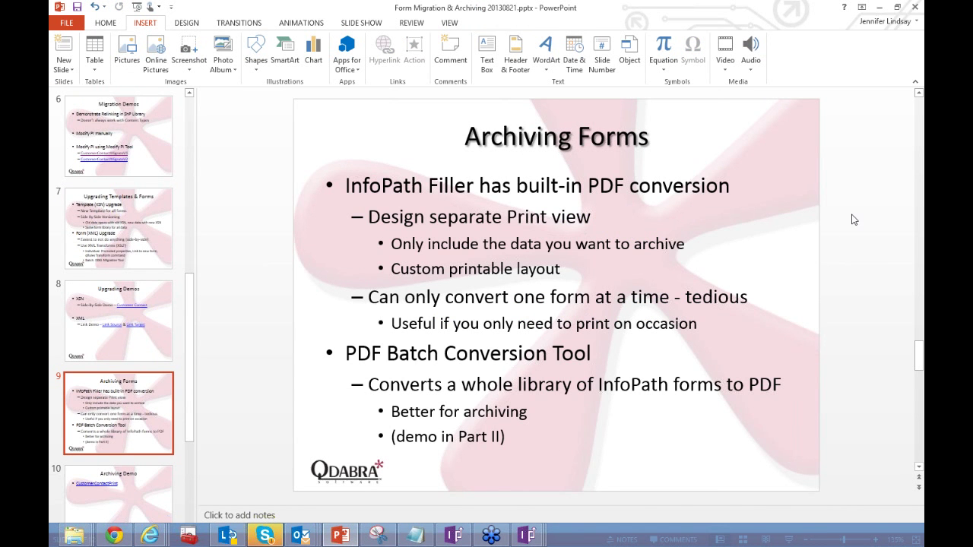
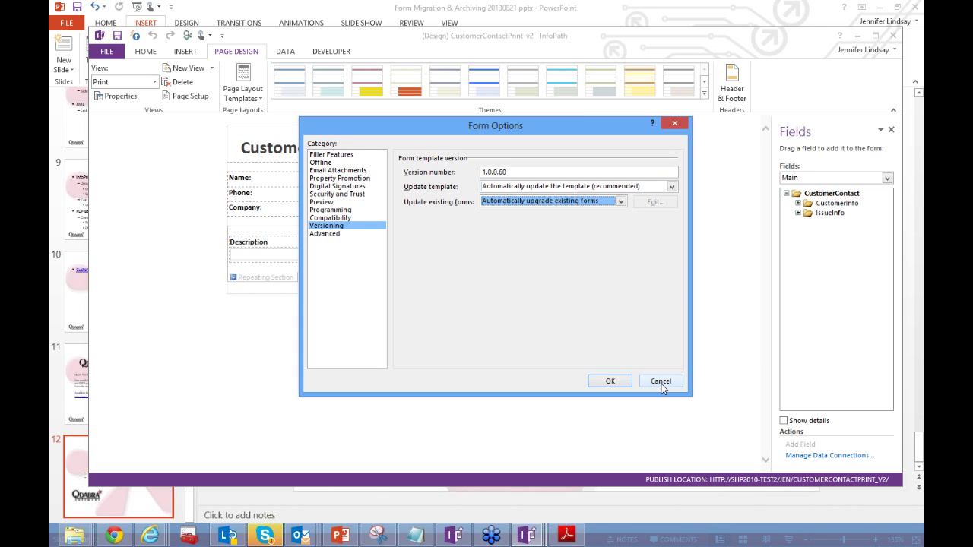
Close Form Options without changes and expand the CustomerInfo group in the Fields pane
left_click(661, 384)
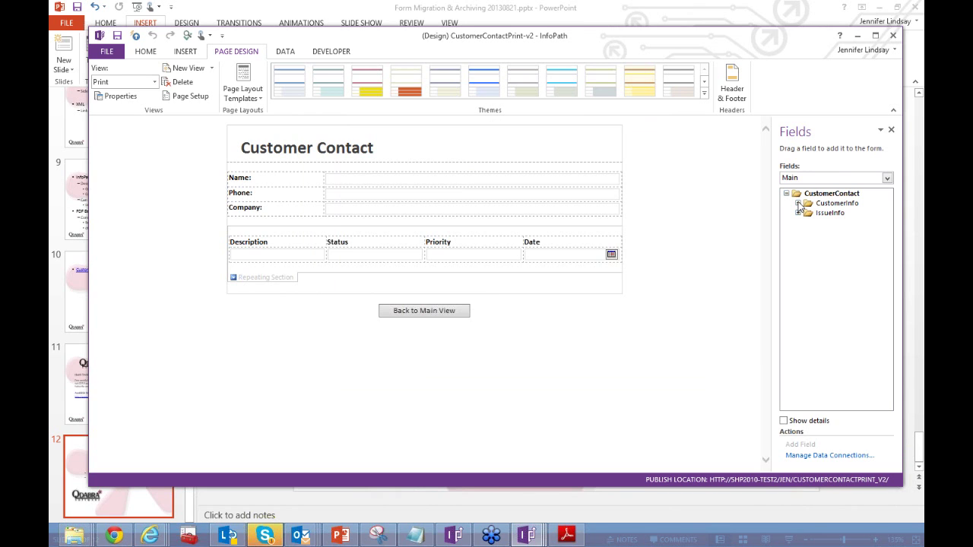
left_click(798, 204)
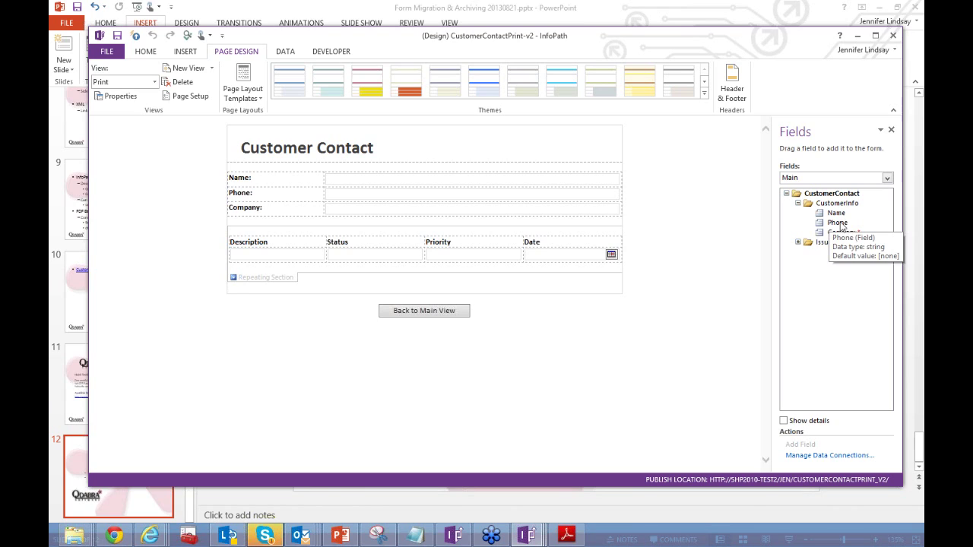
Select the Phone field, then expand IssueInfo and Issue to list Description, Status, Priority and DateTime
left_click(836, 222)
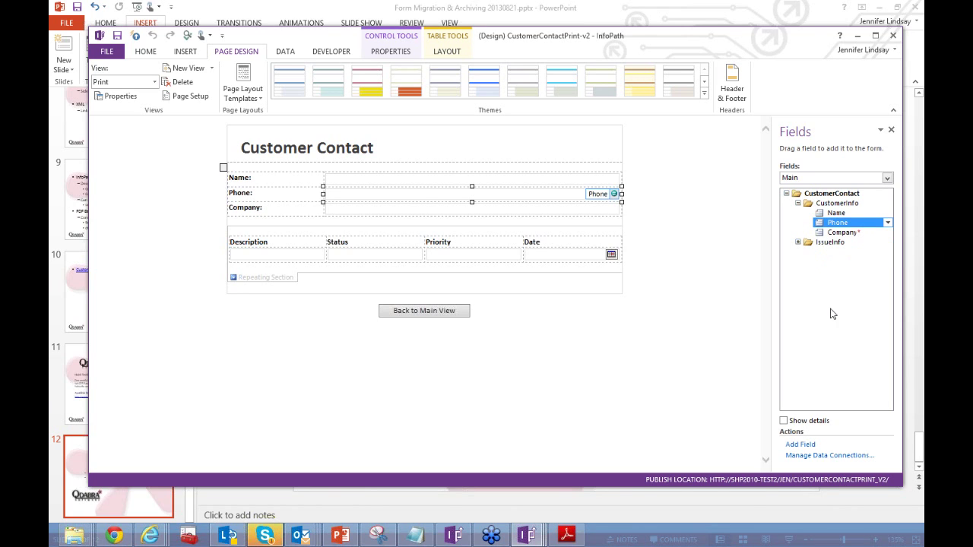
left_click(798, 242)
left_click(809, 252)
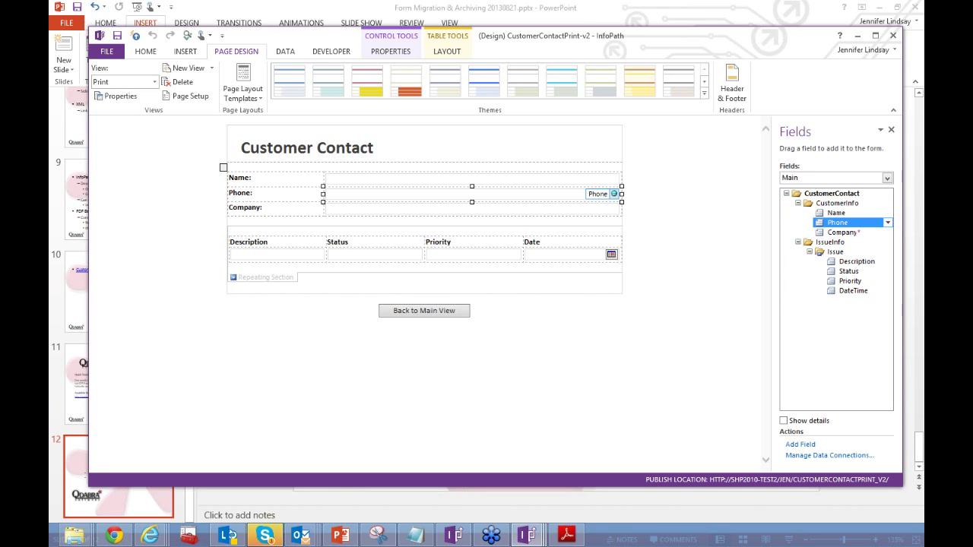
Bring the filled-in Customer Contact form forward and start Publish as PDF or XPS
left_click(454, 536)
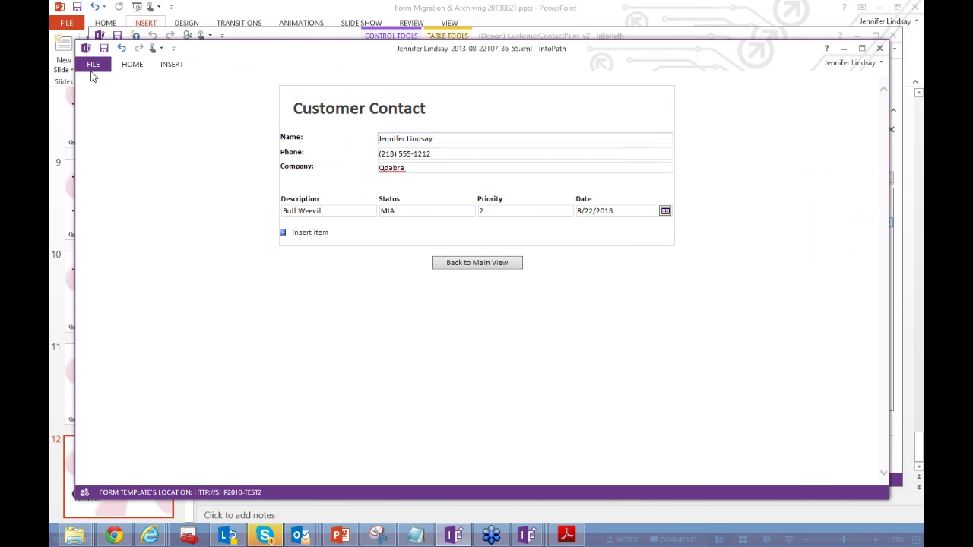
left_click(91, 66)
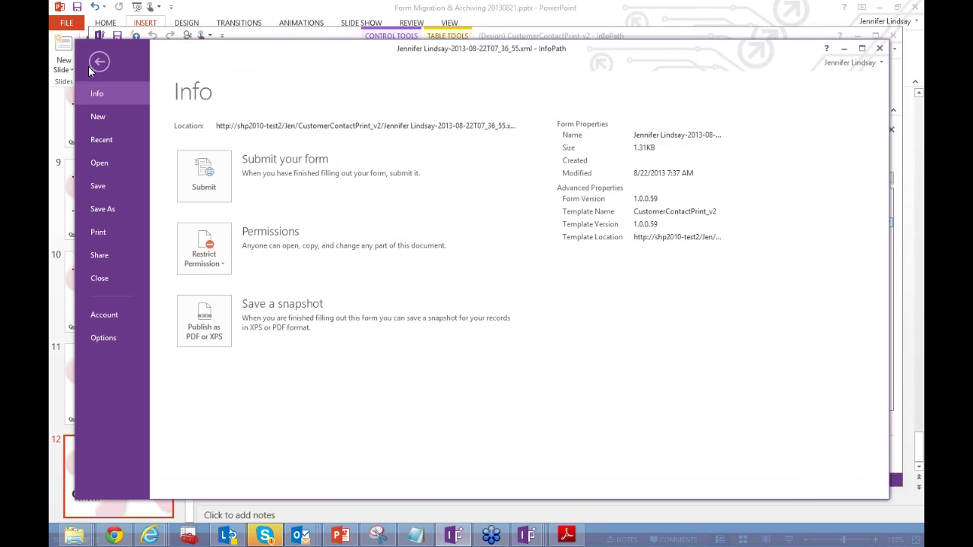
left_click(211, 327)
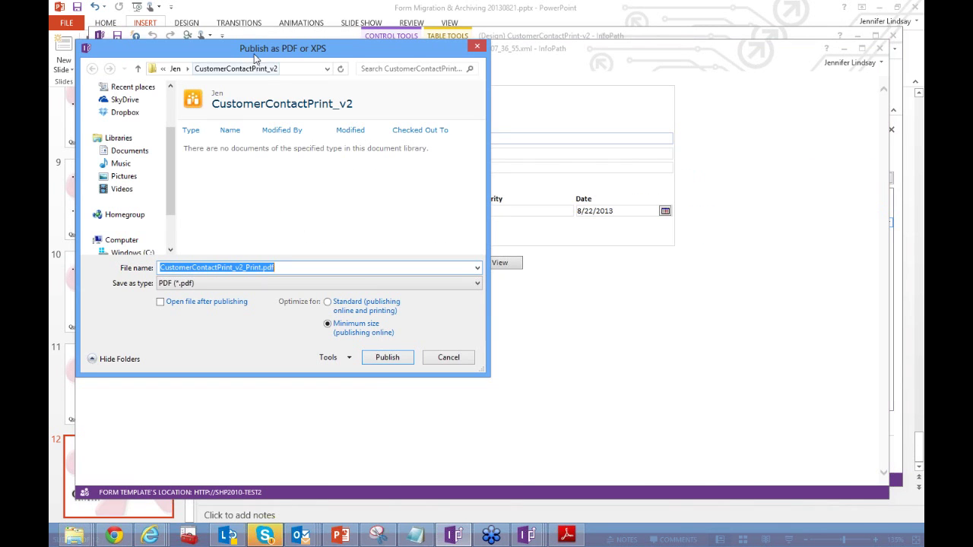
Center and widen the publish dialog, inspect the save location address, then cancel publishing
left_click_drag(254, 50, 451, 70)
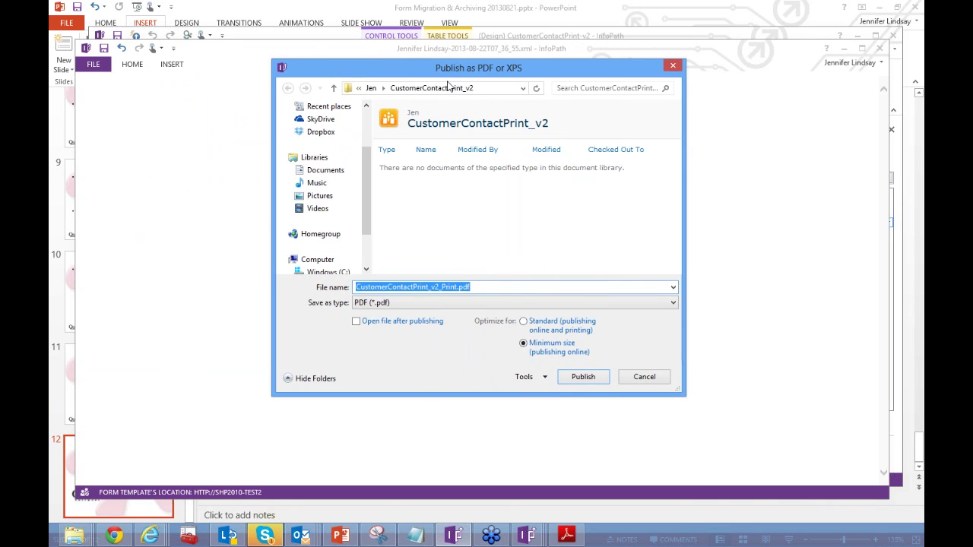
left_click(348, 89)
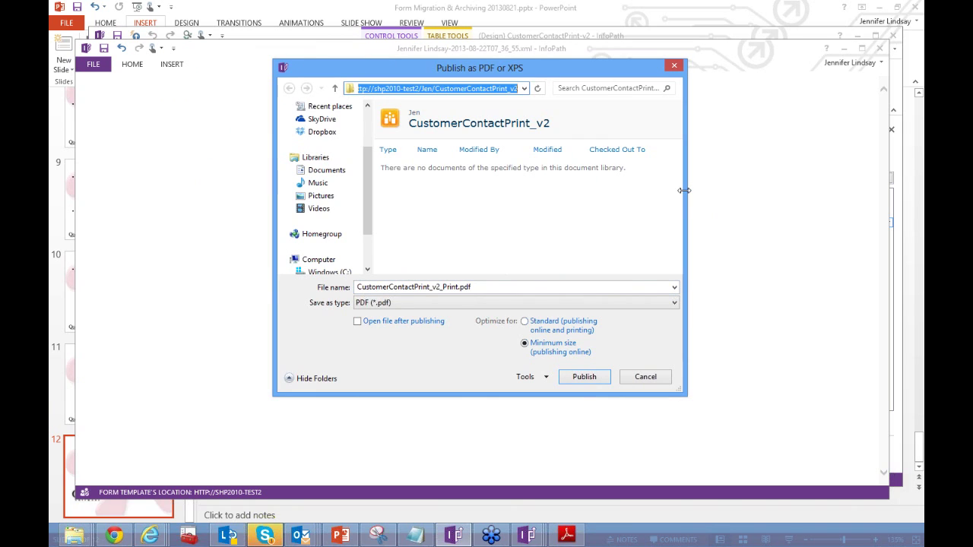
left_click_drag(684, 190, 896, 190)
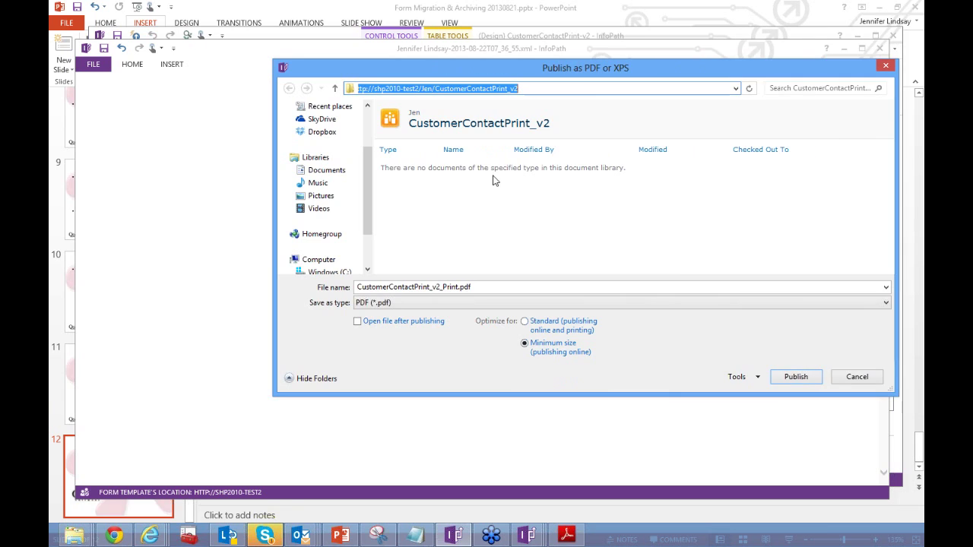
left_click(374, 89)
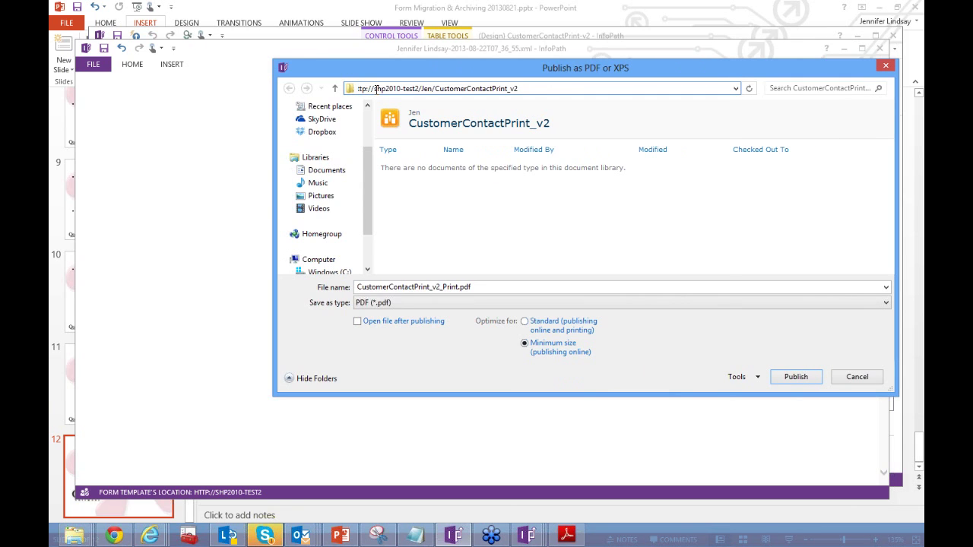
key("Home")
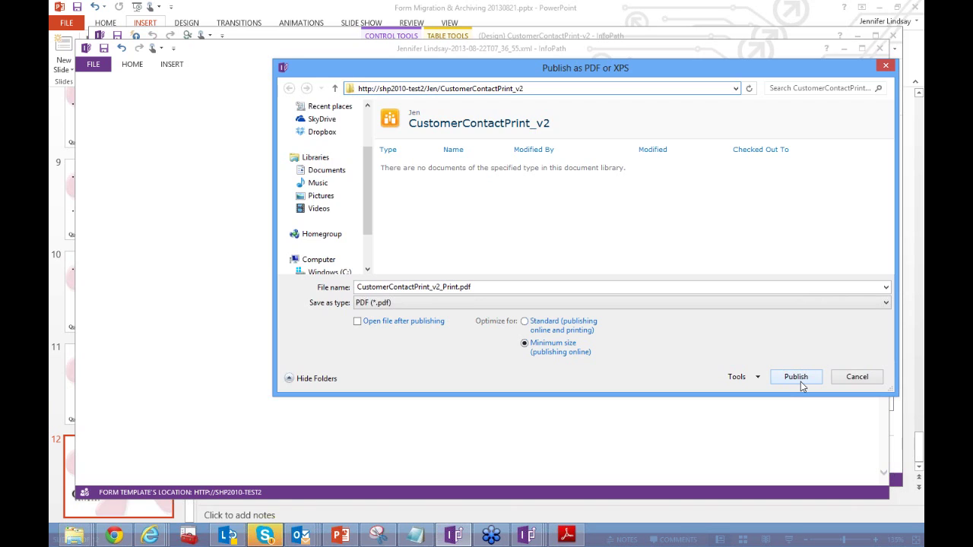
left_click(839, 378)
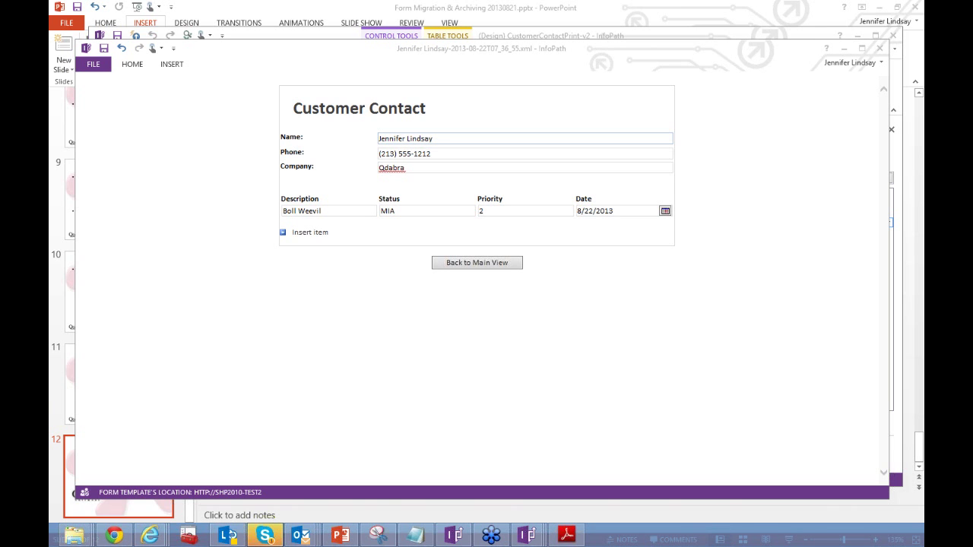
Review the completed form's HOME and FILE tabs, then switch to the PowerPoint Thank You! slide
left_click(332, 152)
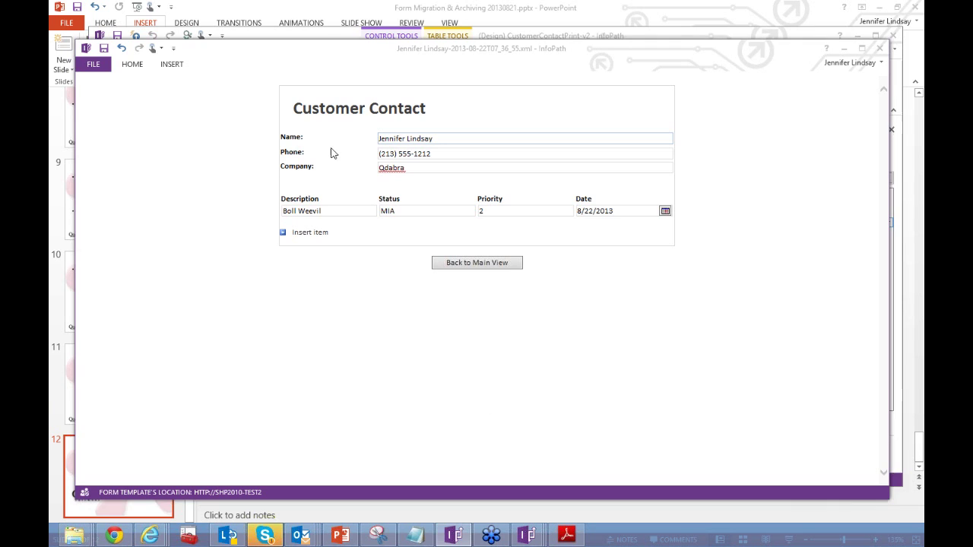
left_click(131, 67)
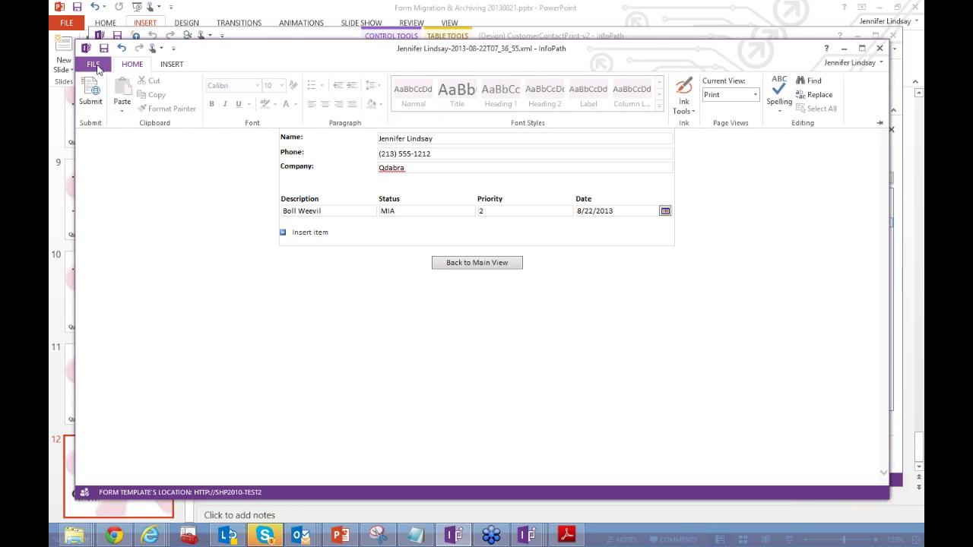
left_click(96, 66)
left_click(99, 62)
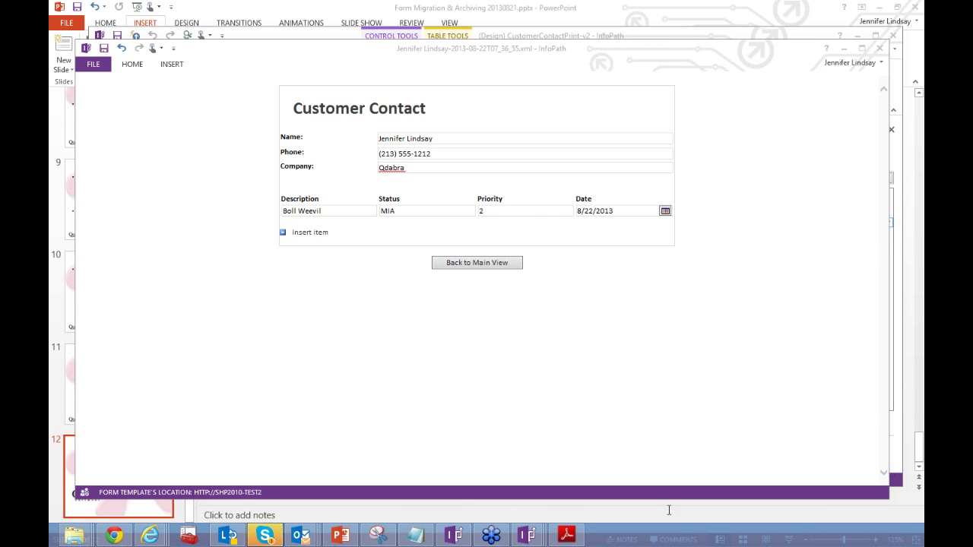
left_click(669, 509)
Add two bullets after the last one: the presenter's e-mail and the support e-mail address
left_click(579, 296)
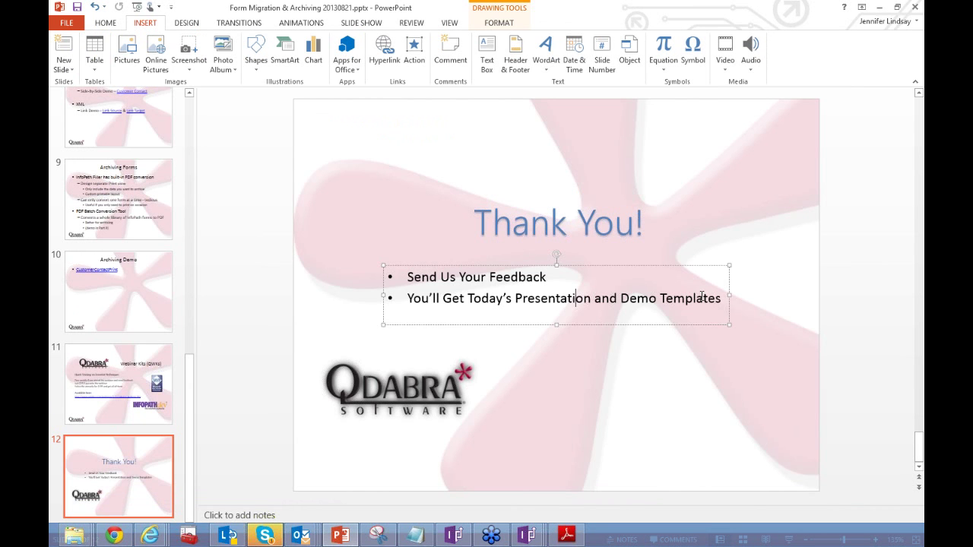
left_click(720, 298)
key("Return")
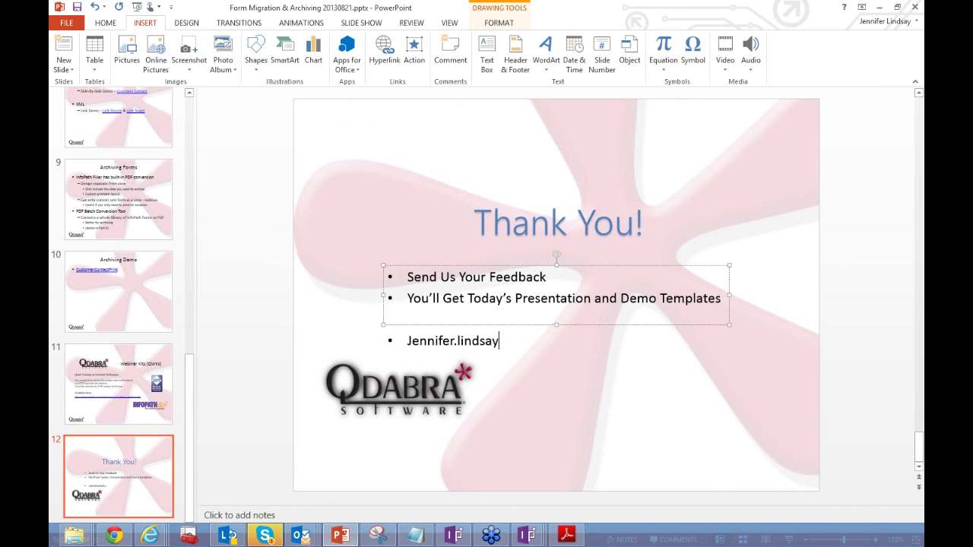
key("Return")
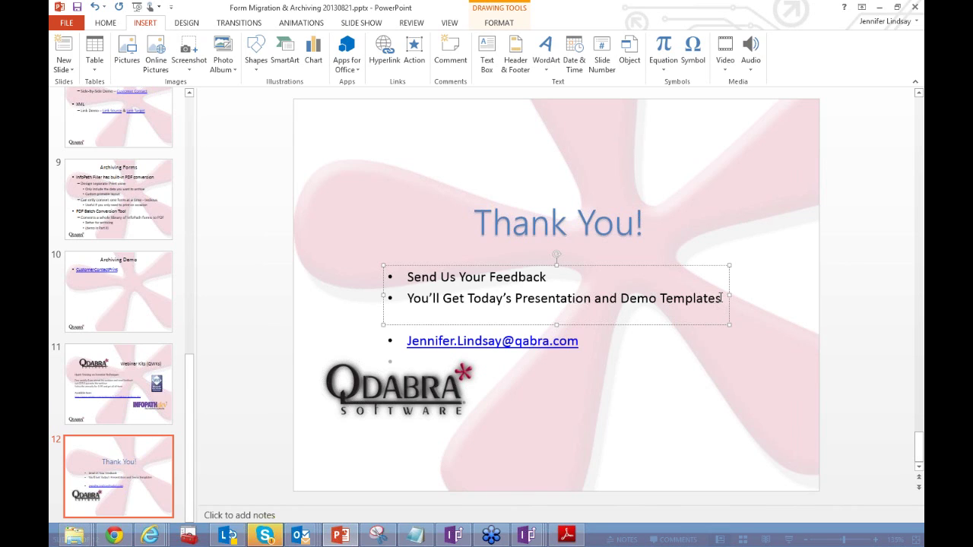
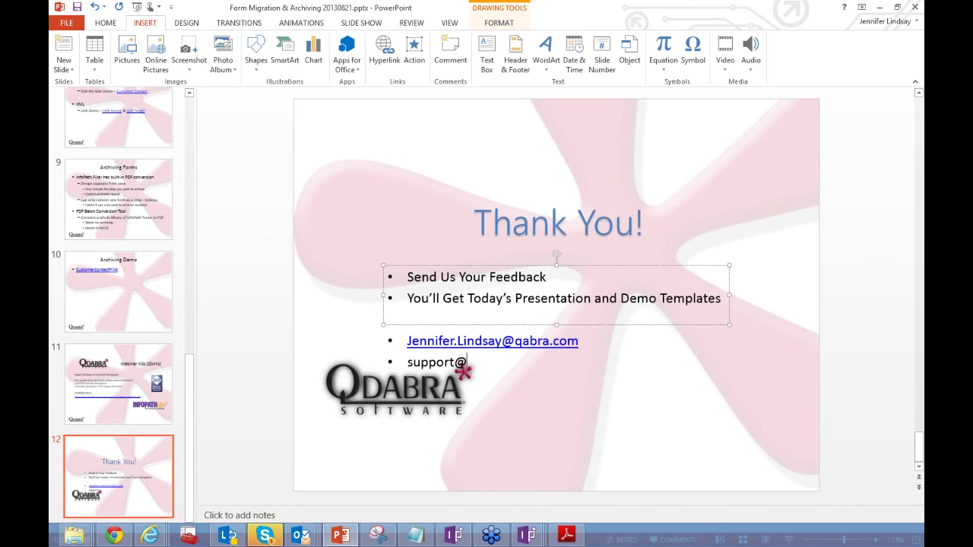